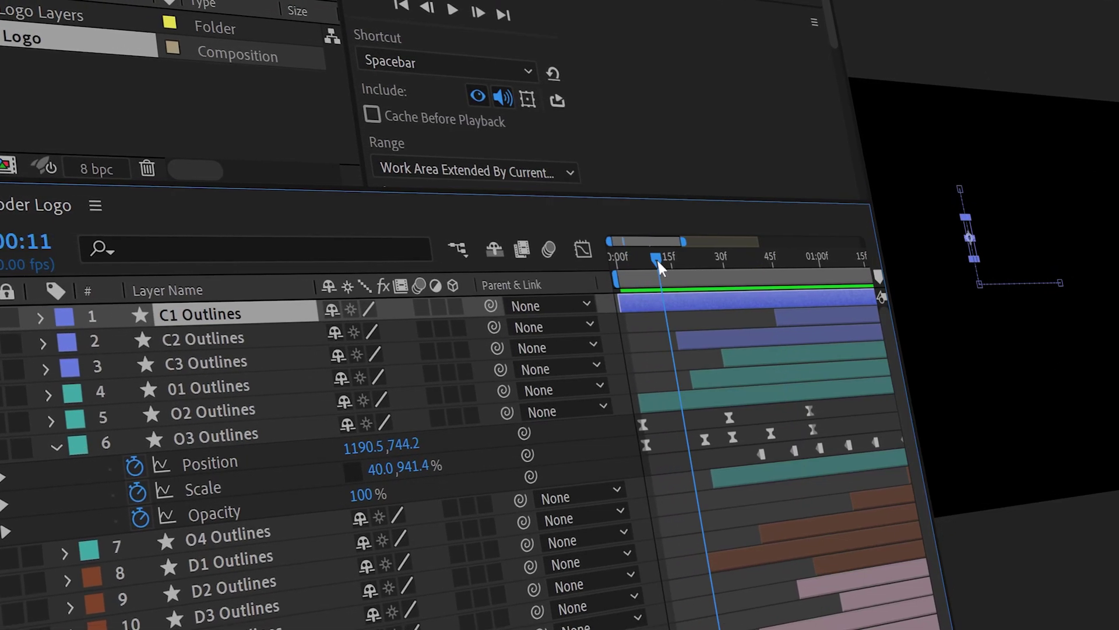
Step: Play back the finished pixel-block coder logo animation in After Effects
key("u")
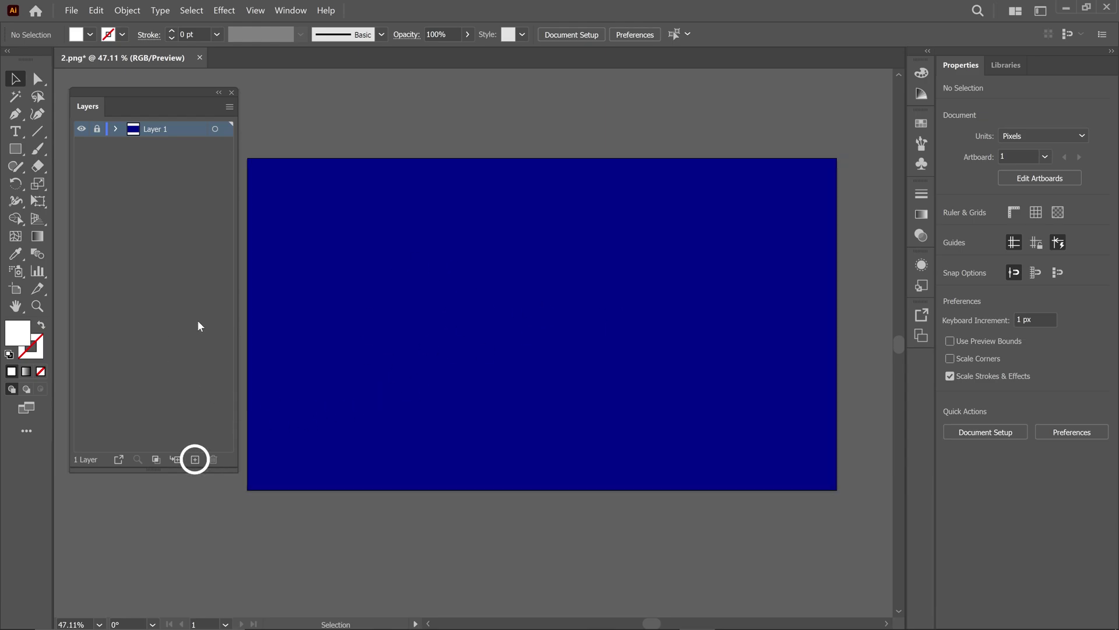
Step: Add a layer named Letter and type 'coder' on the artboard as 200 pt black text
left_click(195, 460)
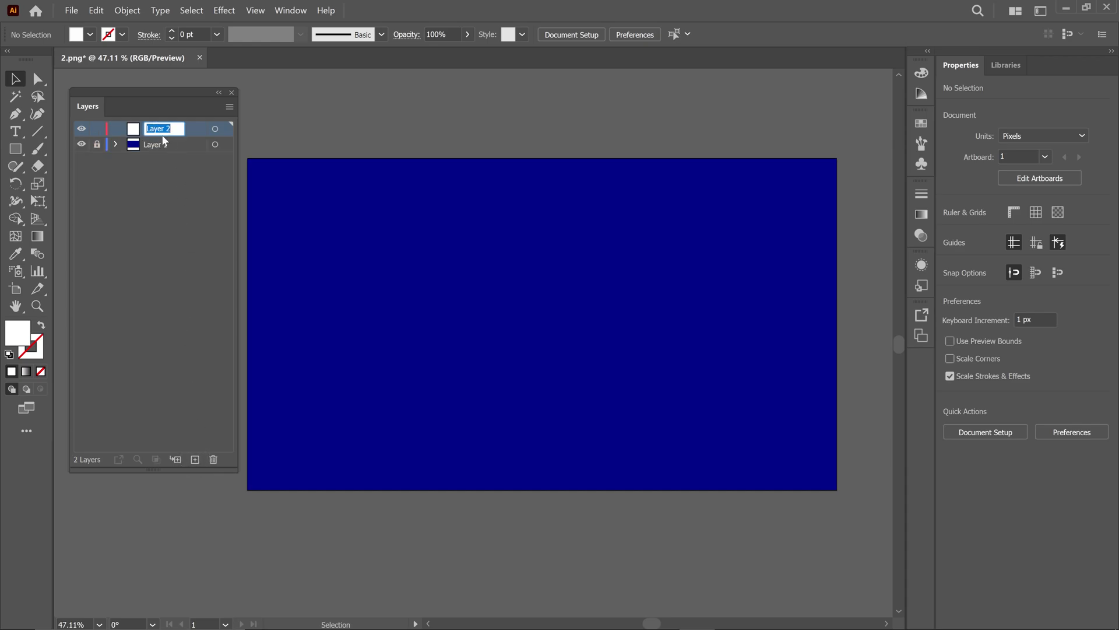
type("Letter")
left_click(15, 133)
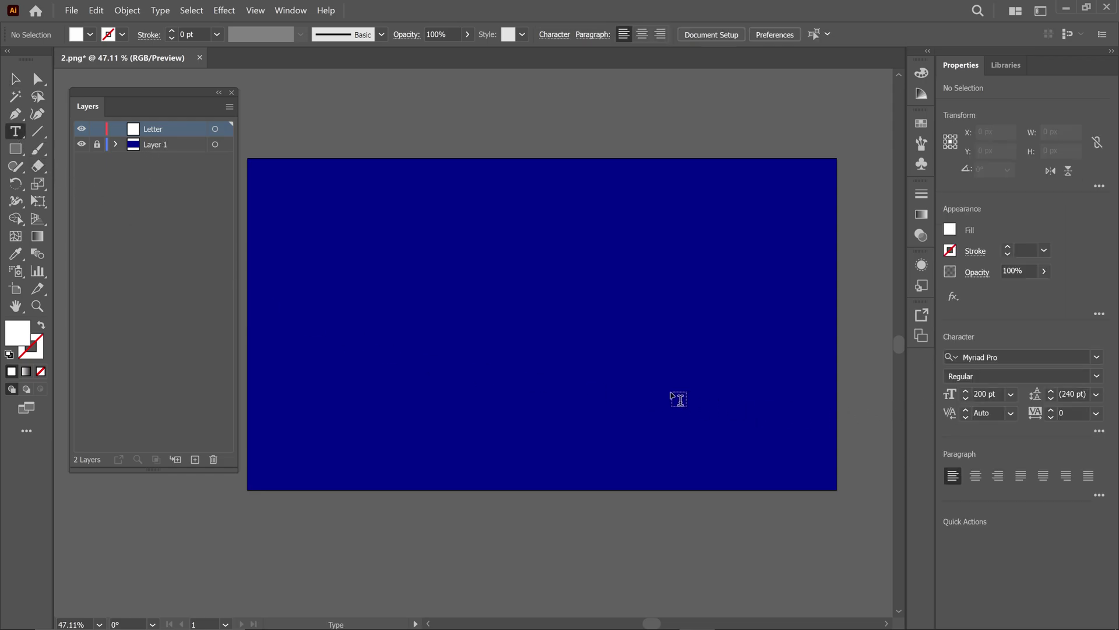
left_click(442, 318)
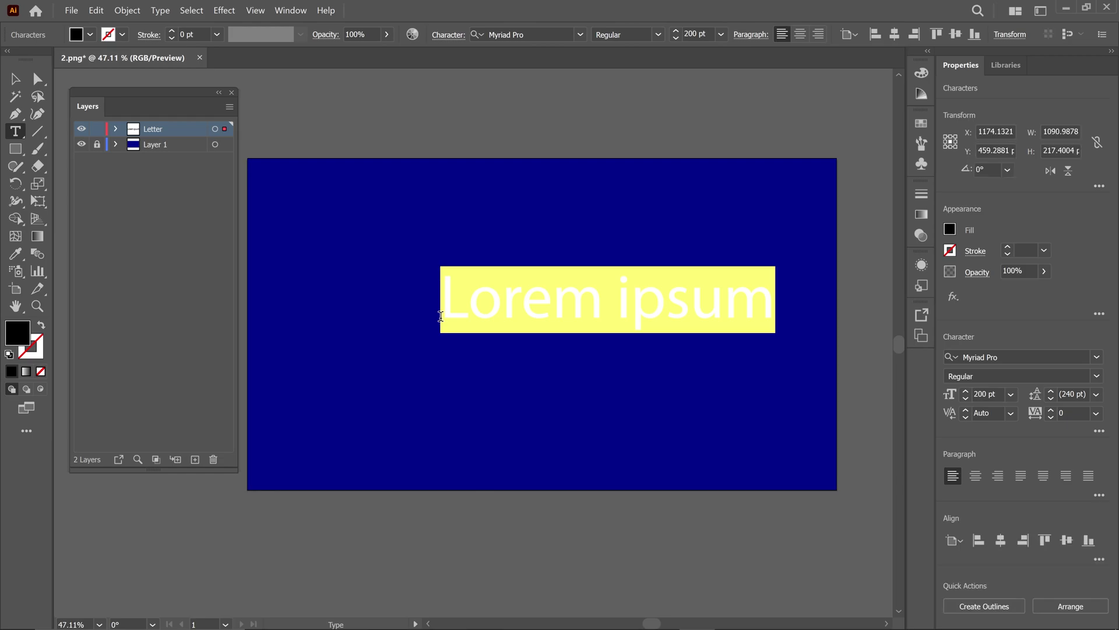
type("coder")
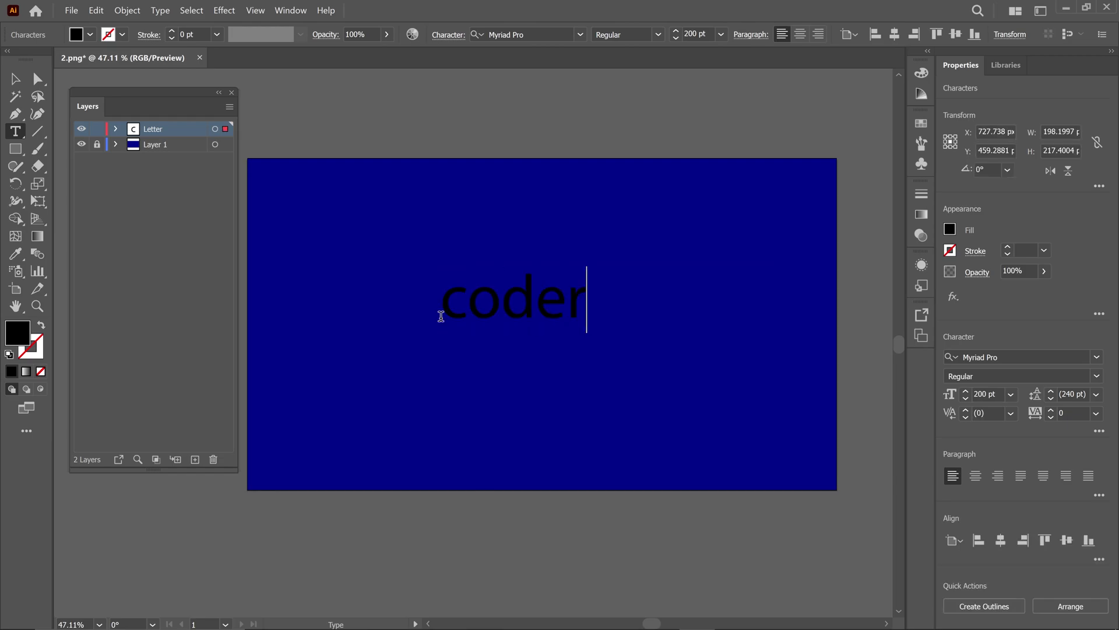
left_click(15, 80)
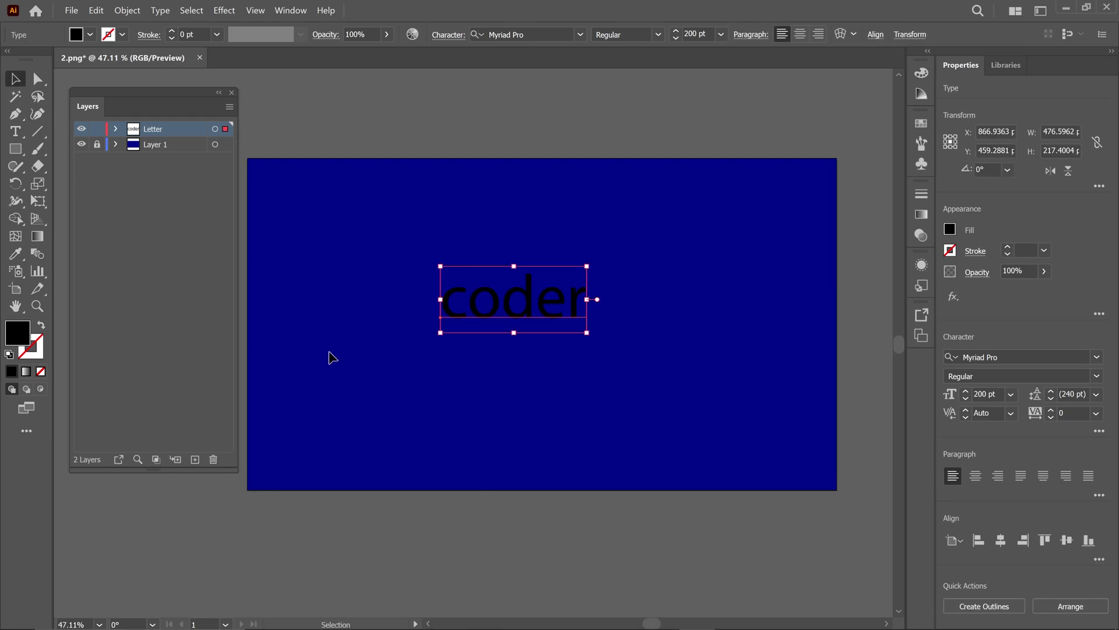
Step: Fill the coder text white and set it in the AdelphiBroken font
left_click(921, 72)
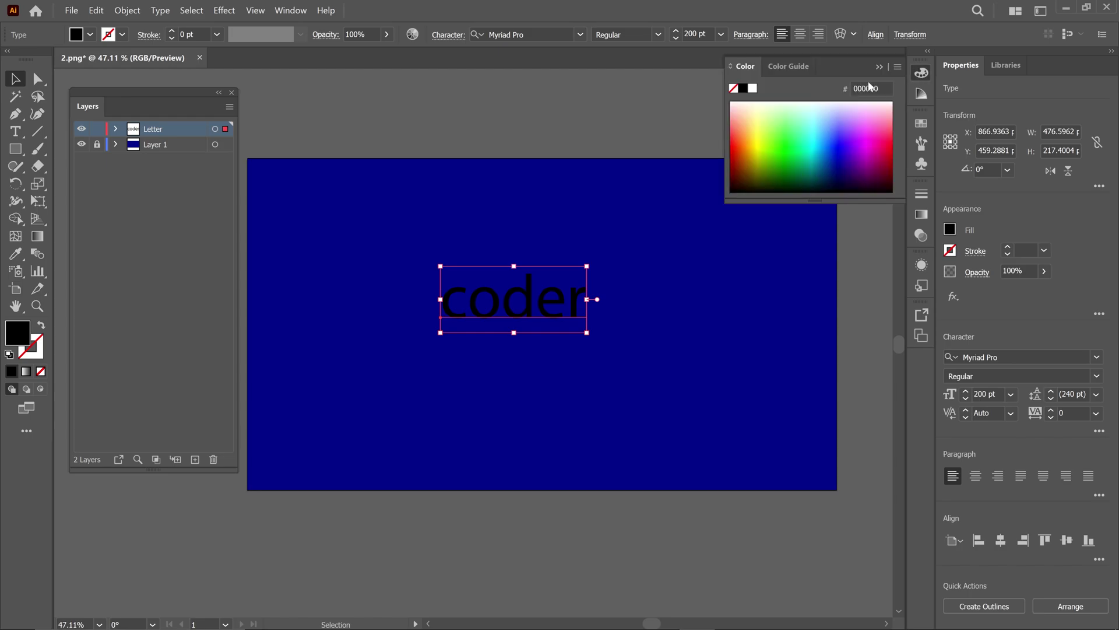
left_click(754, 89)
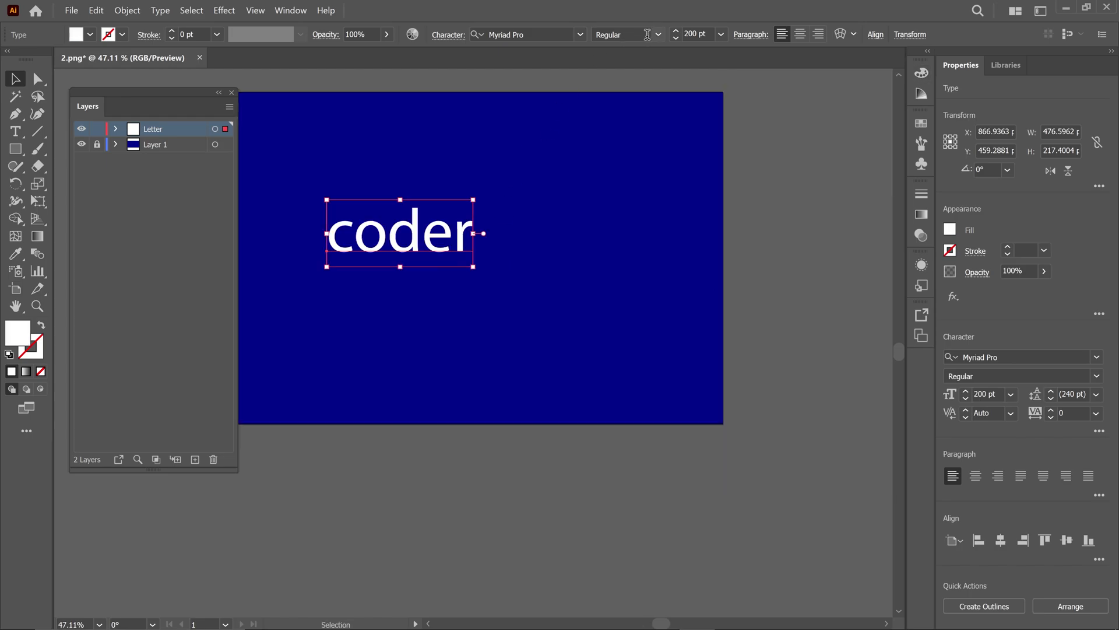
left_click(580, 35)
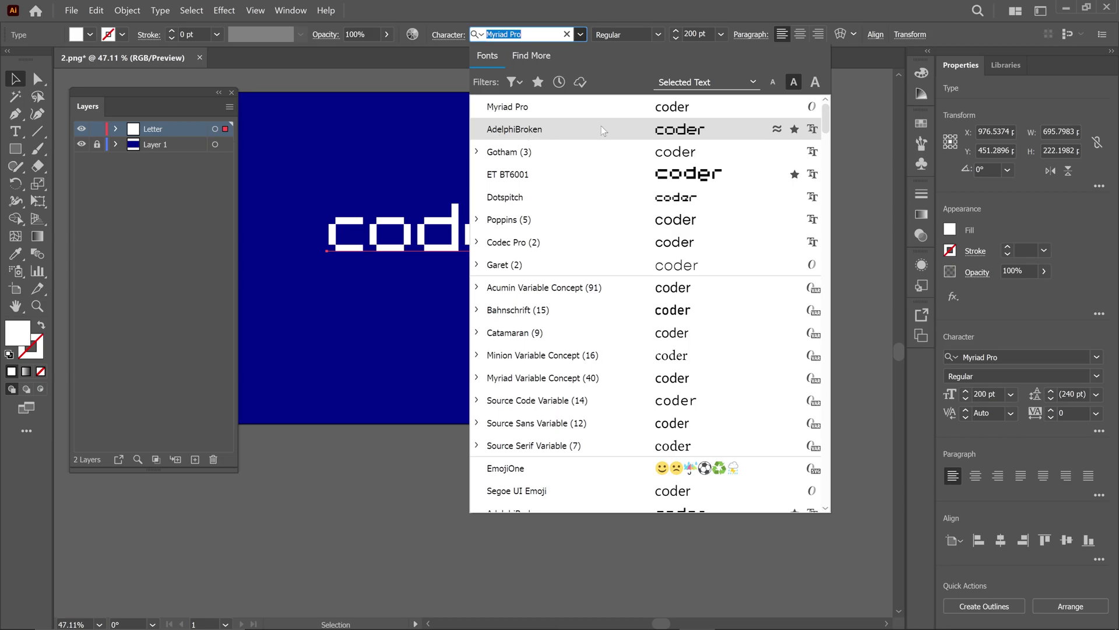
left_click(571, 131)
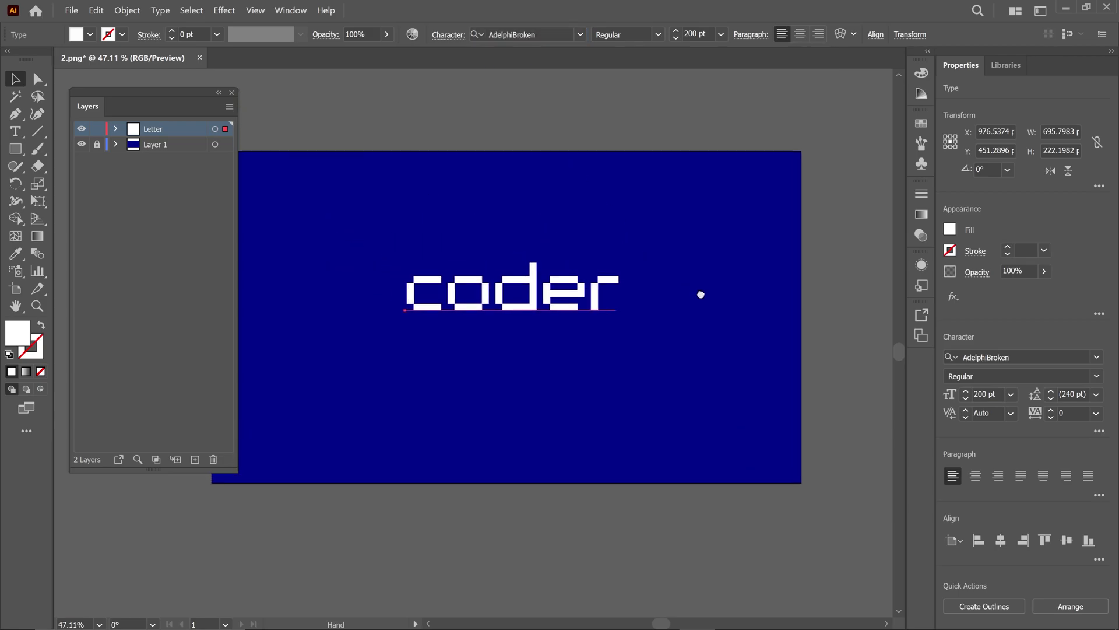
Step: Centre the coder text on the artboard and convert it to outlines
left_click(1001, 539)
left_click(1066, 540)
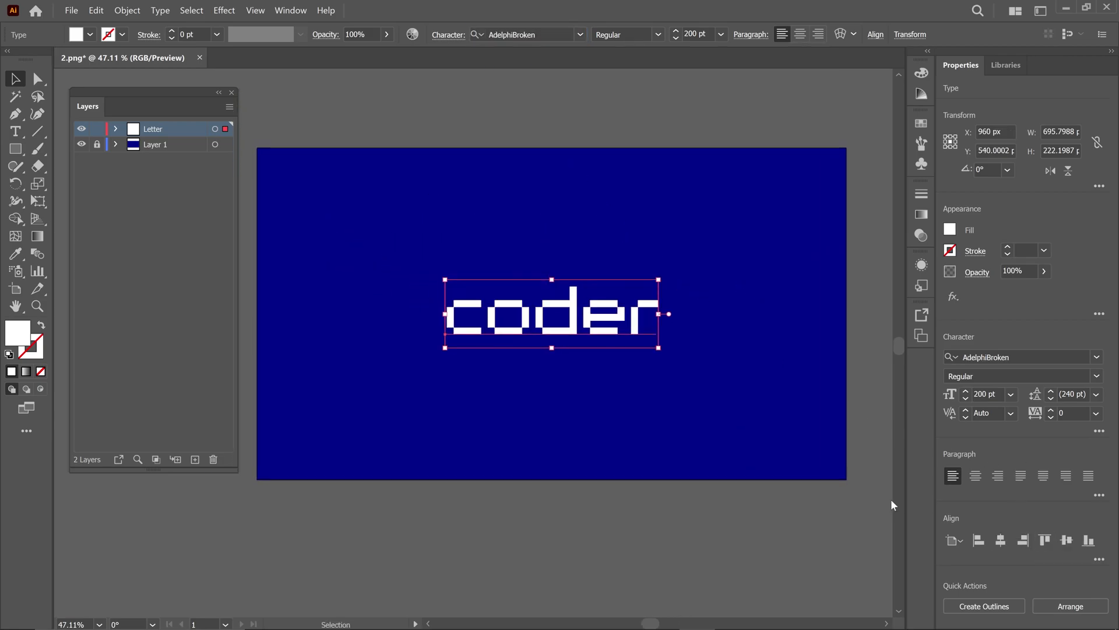
left_click(619, 408)
right_click(527, 316)
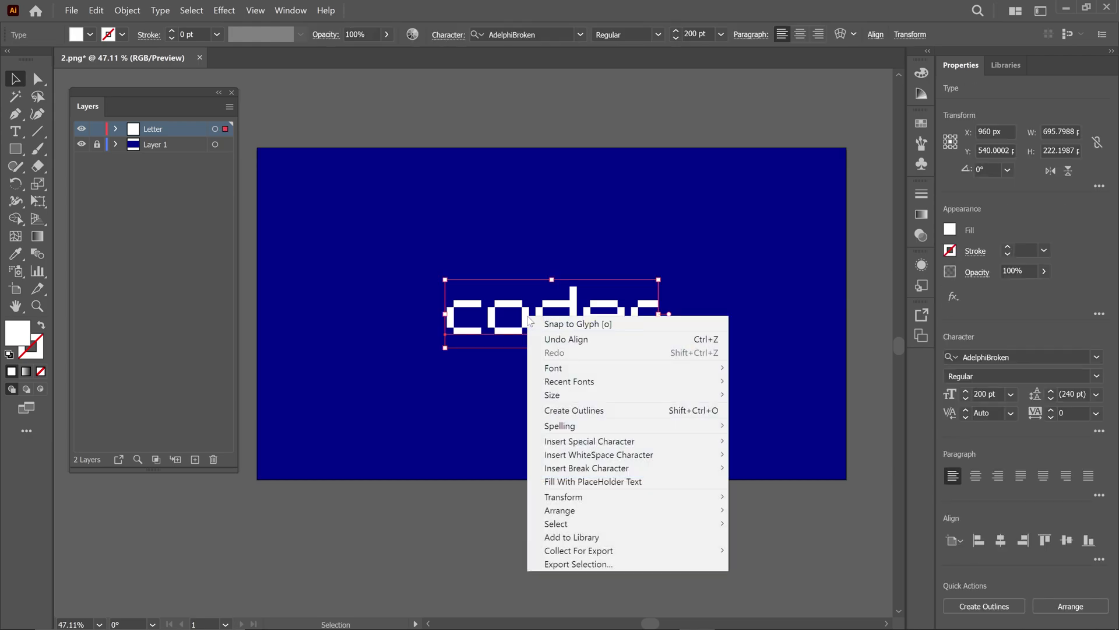
left_click(558, 412)
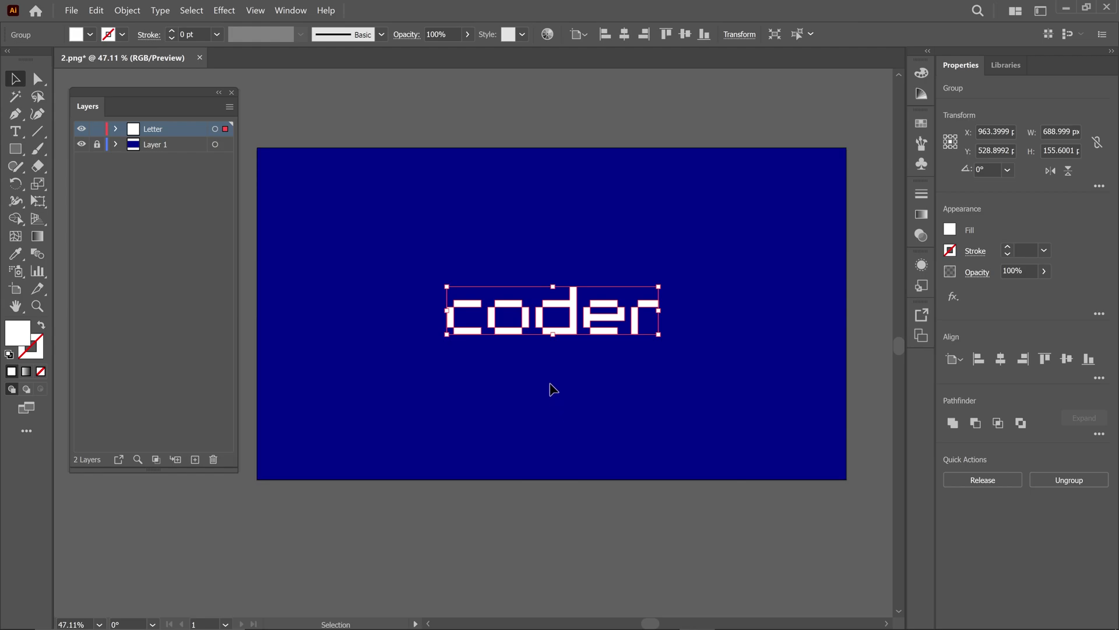
Step: Ungroup the outlines into separate letters, test-move the c and d, then undo
right_click(529, 313)
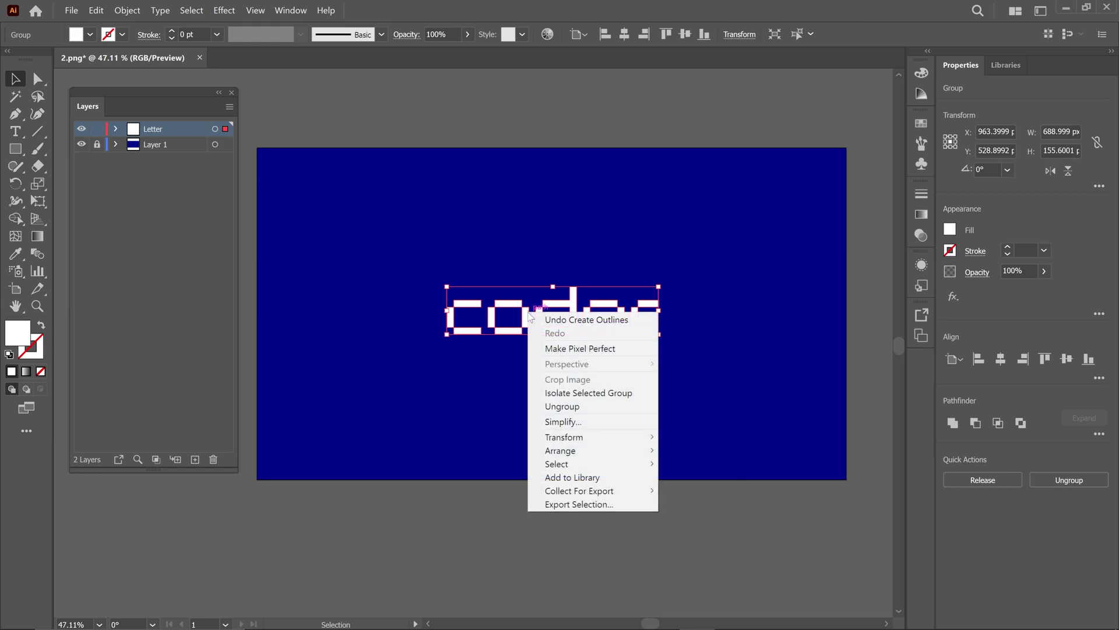
left_click(543, 406)
left_click(535, 387)
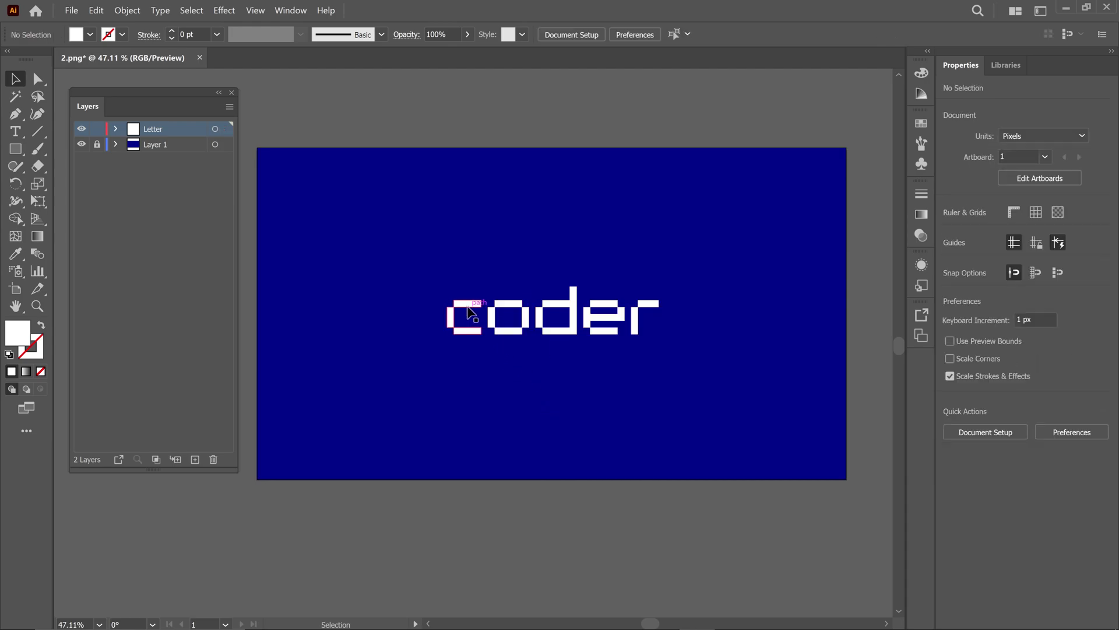
left_click_drag(472, 313, 508, 356)
left_click_drag(573, 315, 585, 252)
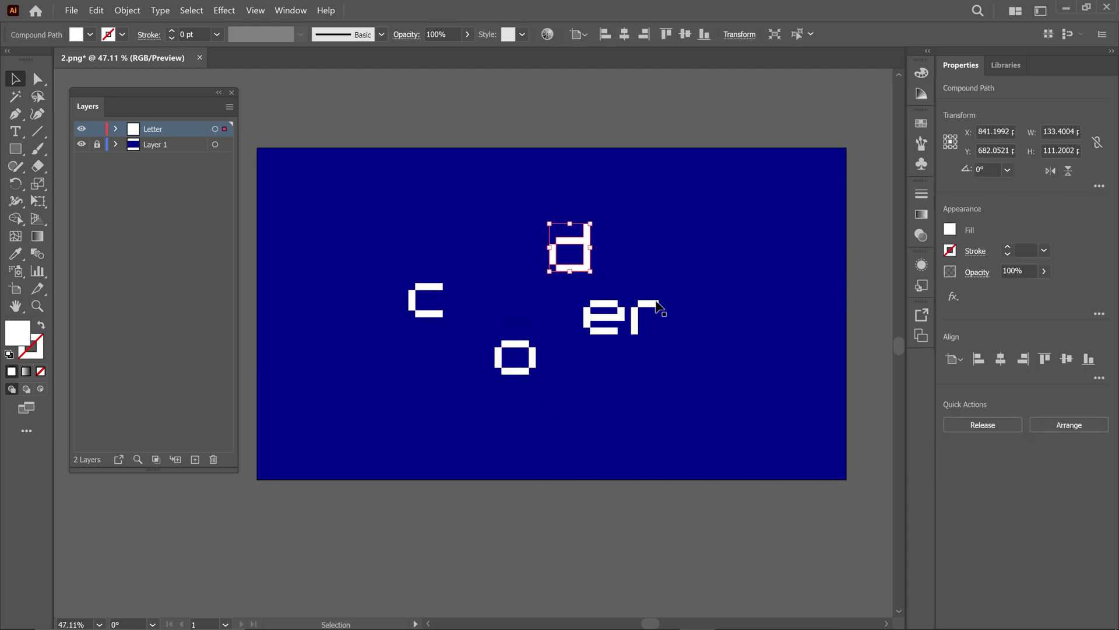
key("ctrl+z")
Step: Zoom in on the c letter and inspect its anchor points and shape
key("ctrl+z")
key("ctrl+z")
key("ctrl+z")
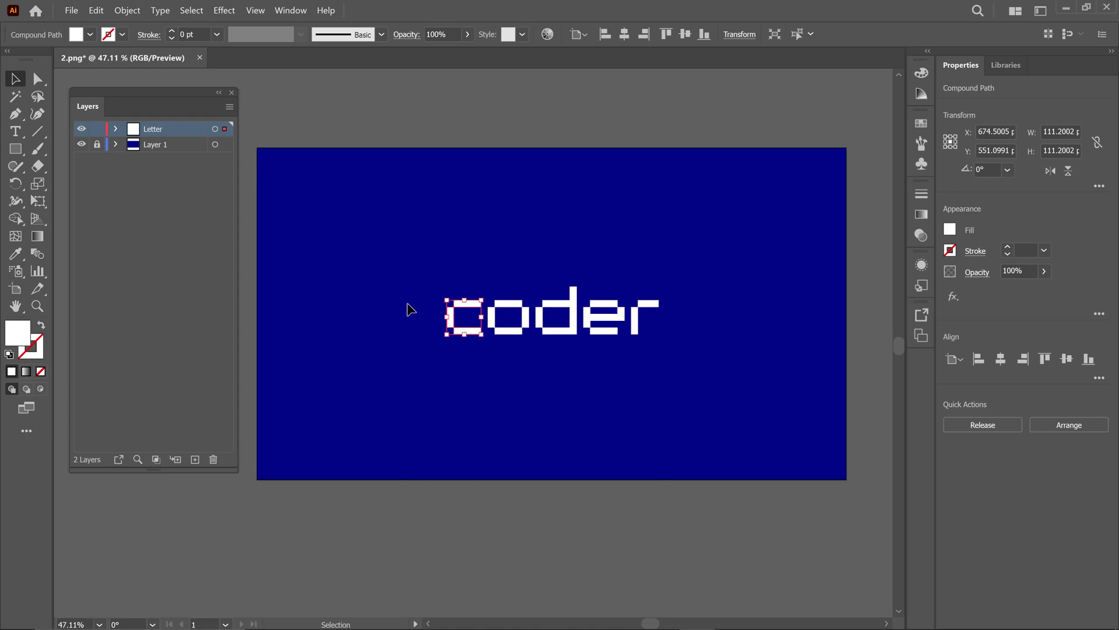
key("z")
left_click_drag(472, 334, 641, 393)
key("a")
left_click_drag(331, 403, 502, 375)
key("ctrl+z")
left_click(395, 320)
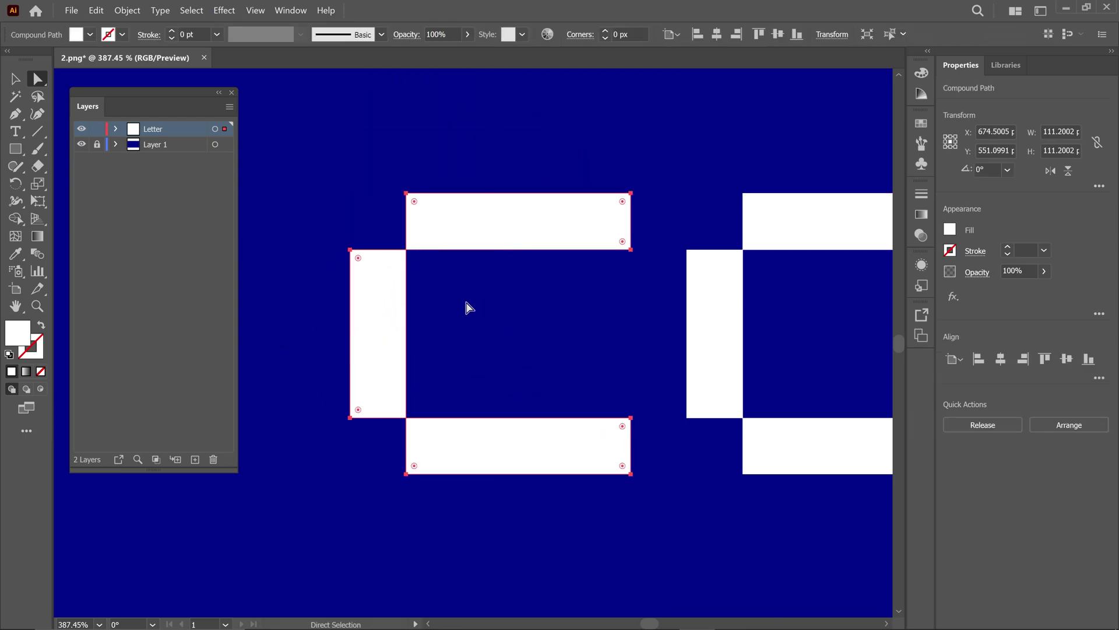
left_click_drag(510, 305, 432, 295)
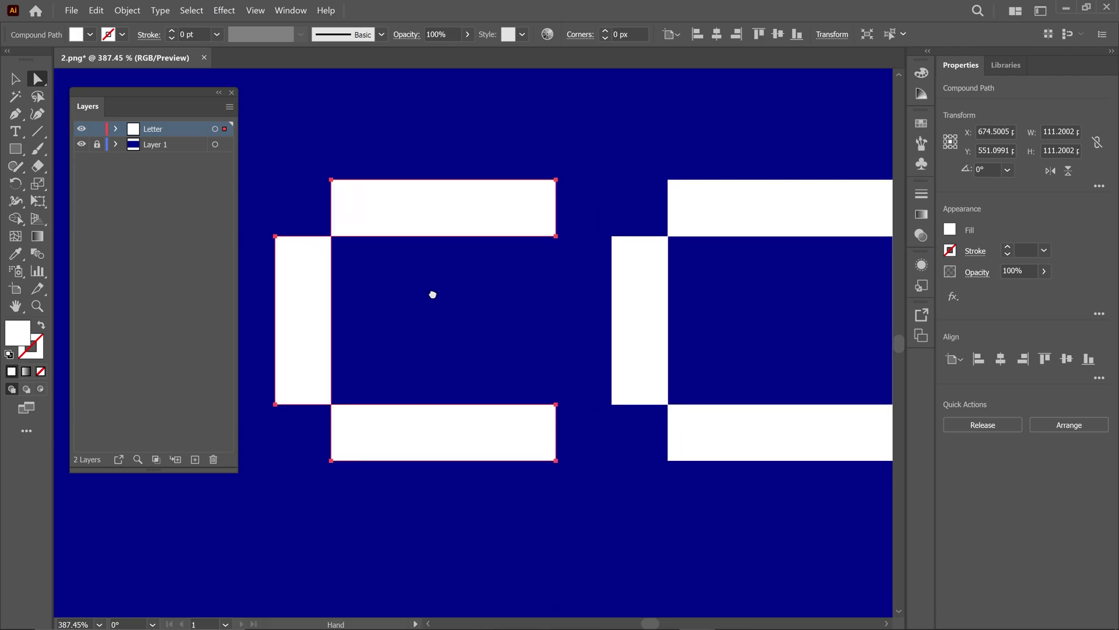
key("v")
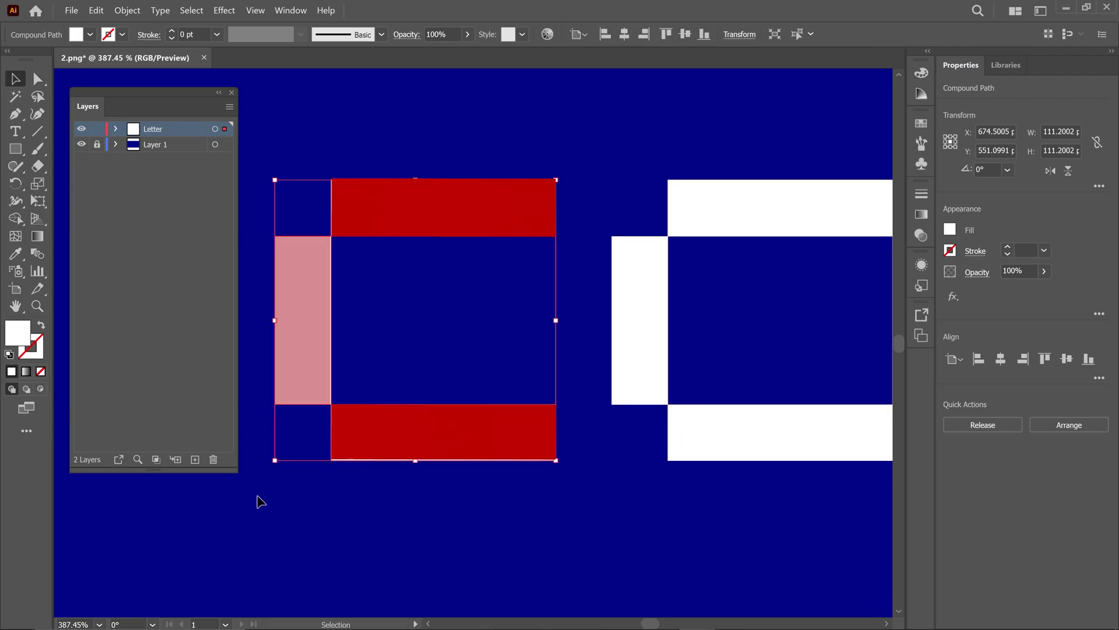
Step: Add a new top layer named Outline
left_click(385, 517)
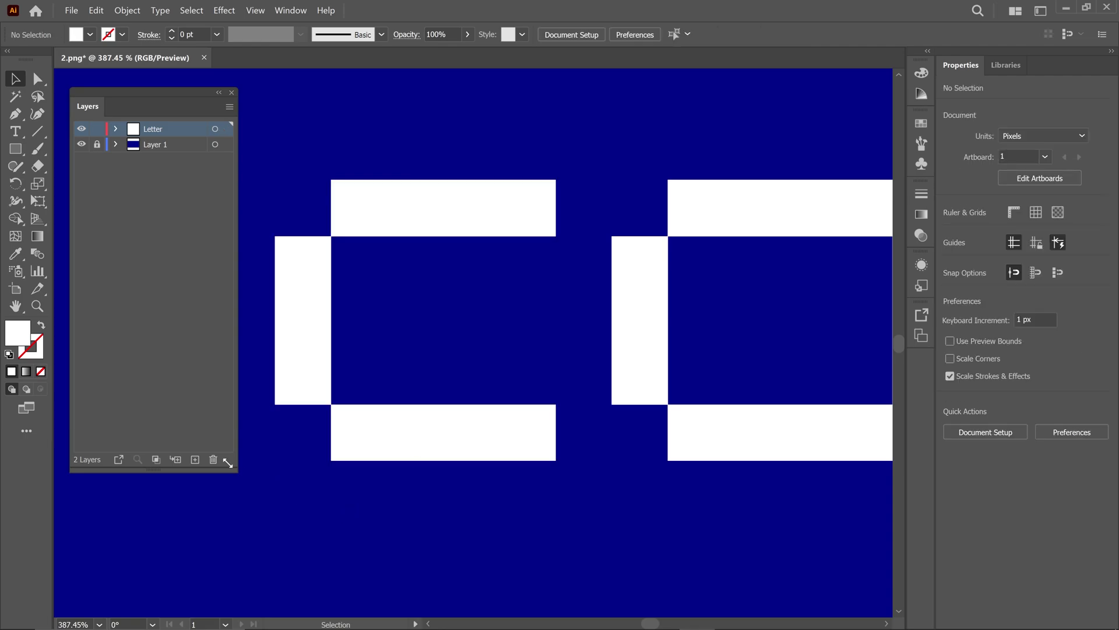
left_click(195, 459)
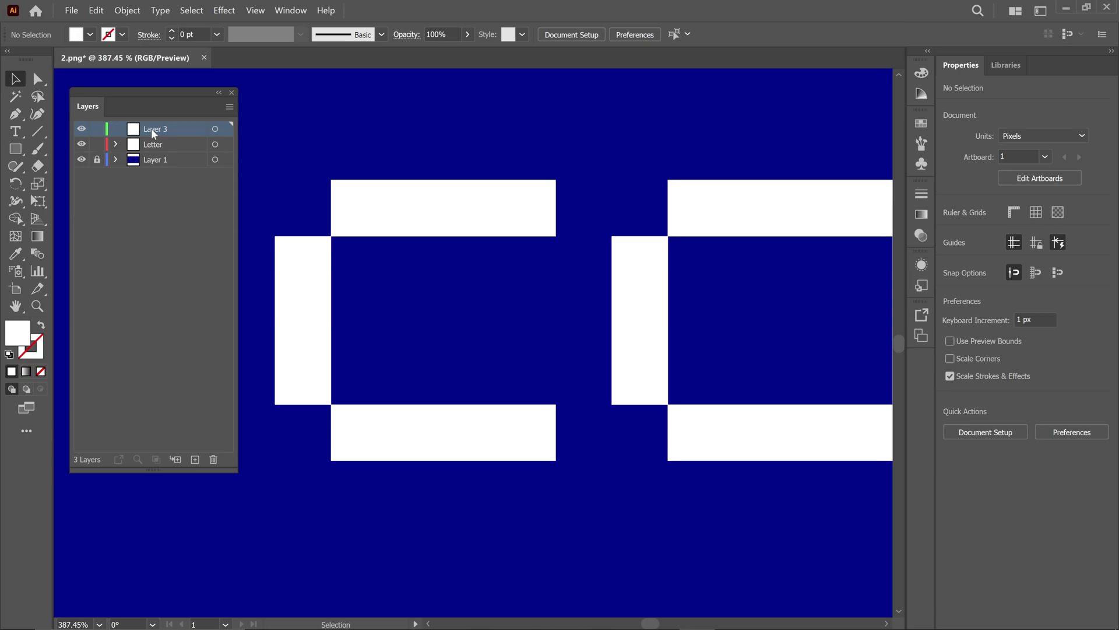
double_click(152, 128)
type("Outline")
Step: Draw a pink ff186f rectangle over the c's top bar and copy it onto the bottom bar
left_click(15, 149)
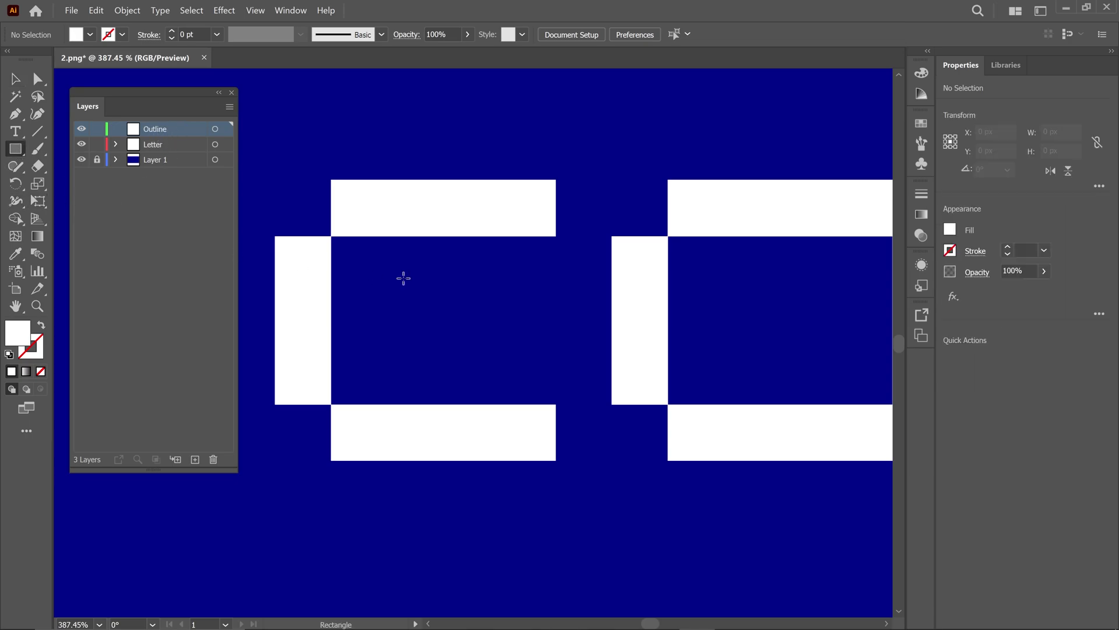
mouse_move(331, 179)
left_mouse_down()
mouse_move(375, 214)
mouse_move(556, 236)
left_mouse_up()
left_click(922, 72)
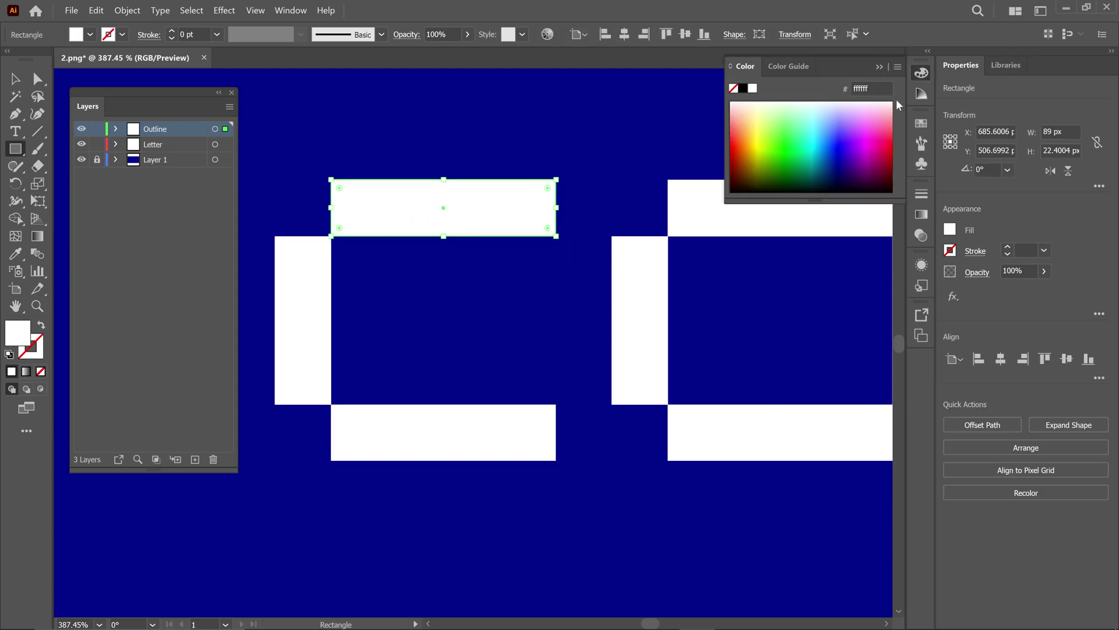
left_click(886, 137)
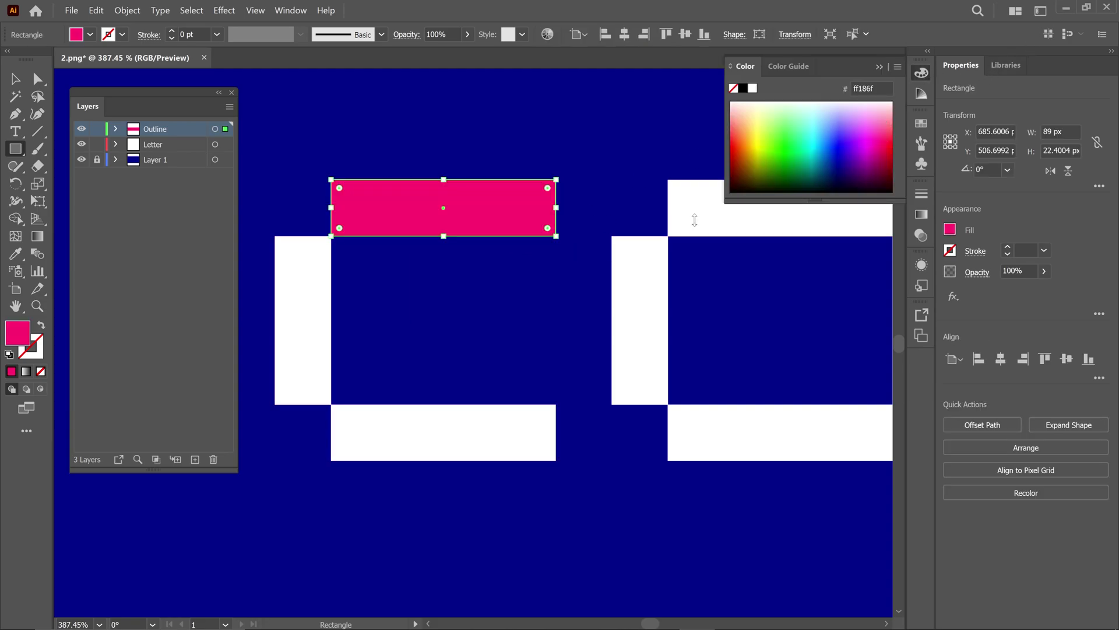
key("v")
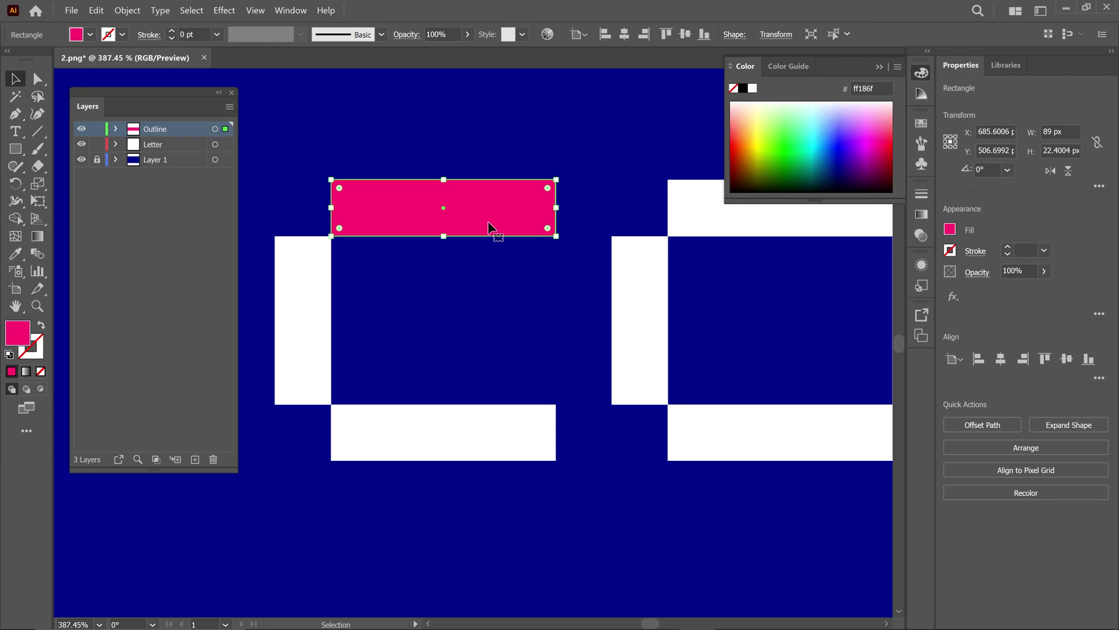
left_click_drag(489, 226, 490, 447)
left_click(879, 67)
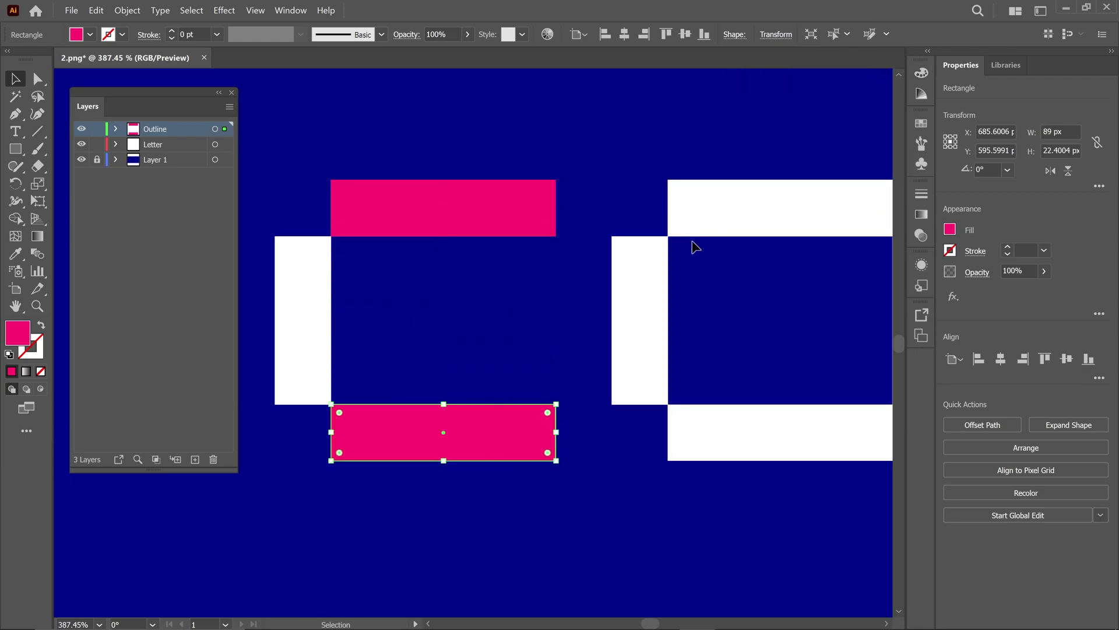
Step: Copy the pink bars onto the o and place a bar on the r's arm
left_click_drag(694, 247, 507, 284)
left_click(313, 250)
left_click(327, 470, "shift")
left_click_drag(320, 262, 646, 255)
scroll(782, 357, "right", 5)
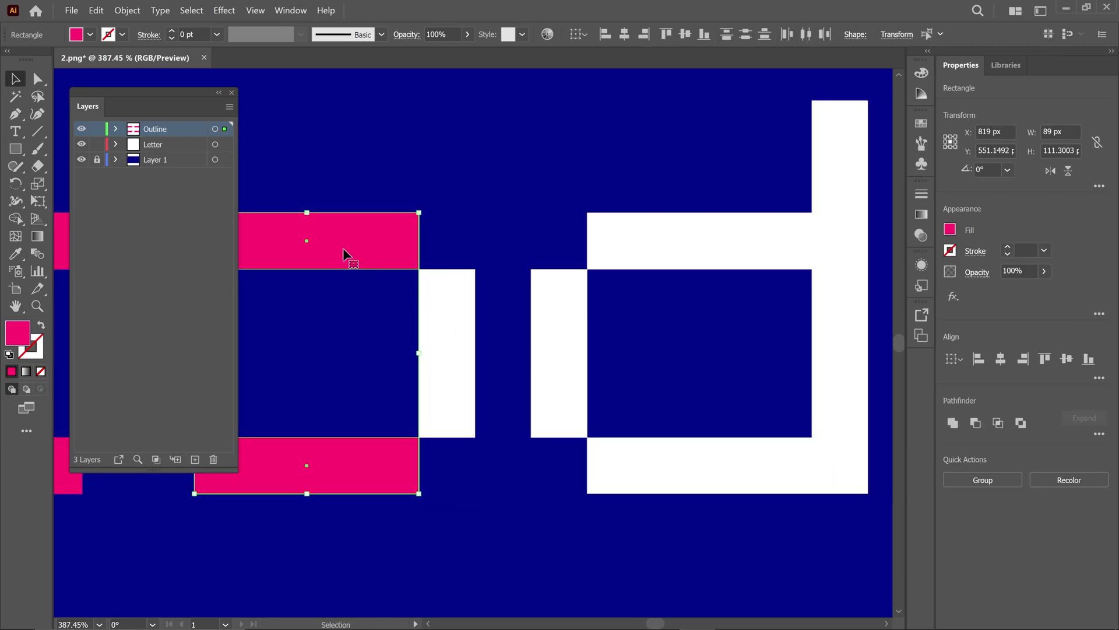
left_click_drag(343, 247, 740, 292)
scroll(367, 324, "right", 5)
key("ctrl+d")
key("z")
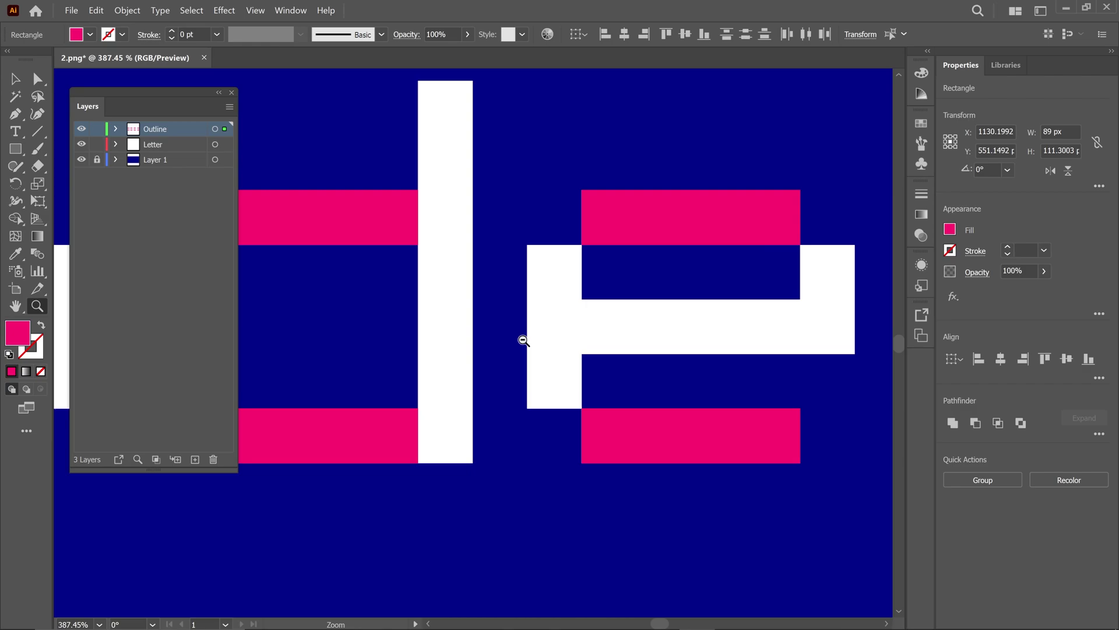
scroll(523, 341, "down", 2)
scroll(379, 292, "up", 4)
key("v")
left_click_drag(649, 589, 729, 231)
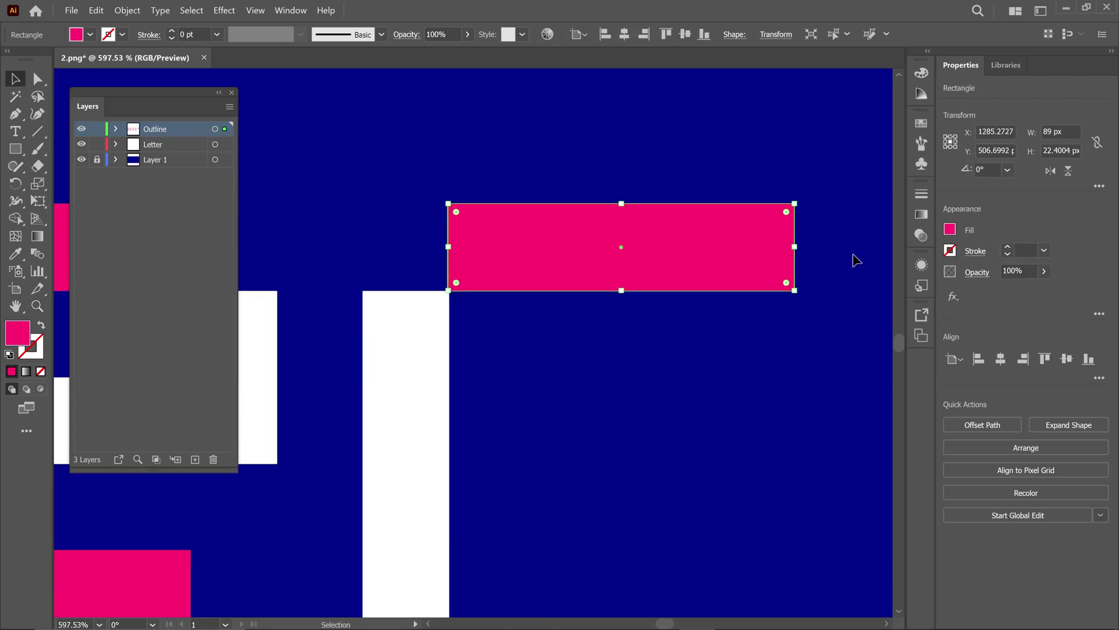
Step: Stretch a rotated pink bar along a letter stem and place another on the e
scroll(692, 312, "down", 4)
left_click_drag(392, 374, 687, 192)
scroll(394, 357, "up", 4)
scroll(362, 343, "down", 4)
left_click_drag(513, 303, 642, 344)
key("z")
left_click_drag(583, 402, 554, 387)
key("v")
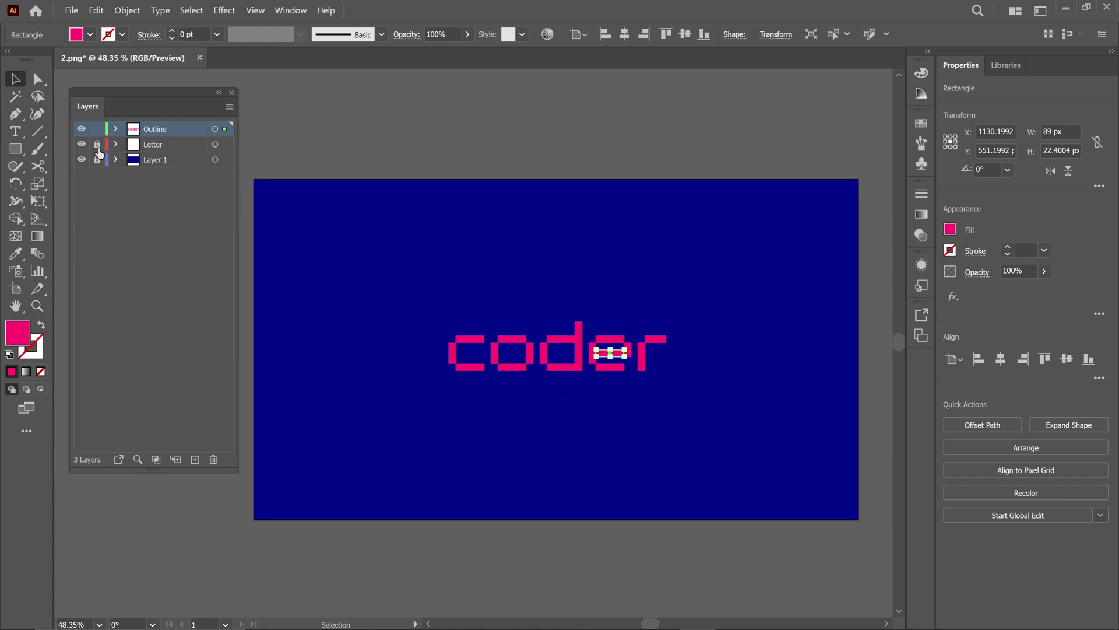
Step: Move the pink coder blocks up above the white letters
left_click_drag(418, 310, 665, 403)
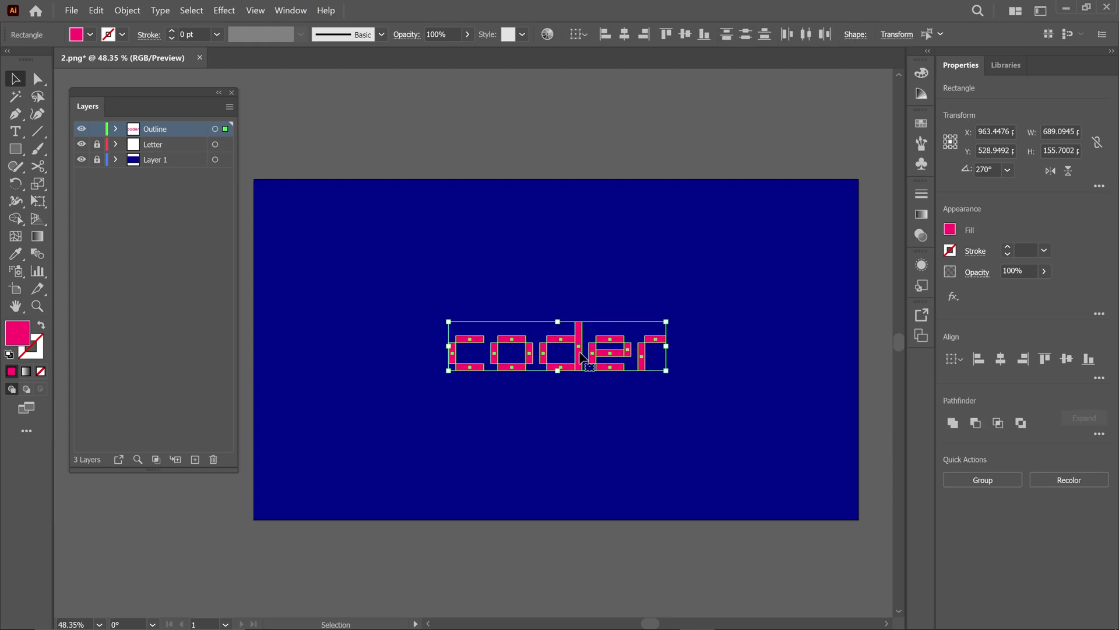
left_click_drag(579, 351, 578, 273)
left_click(719, 411)
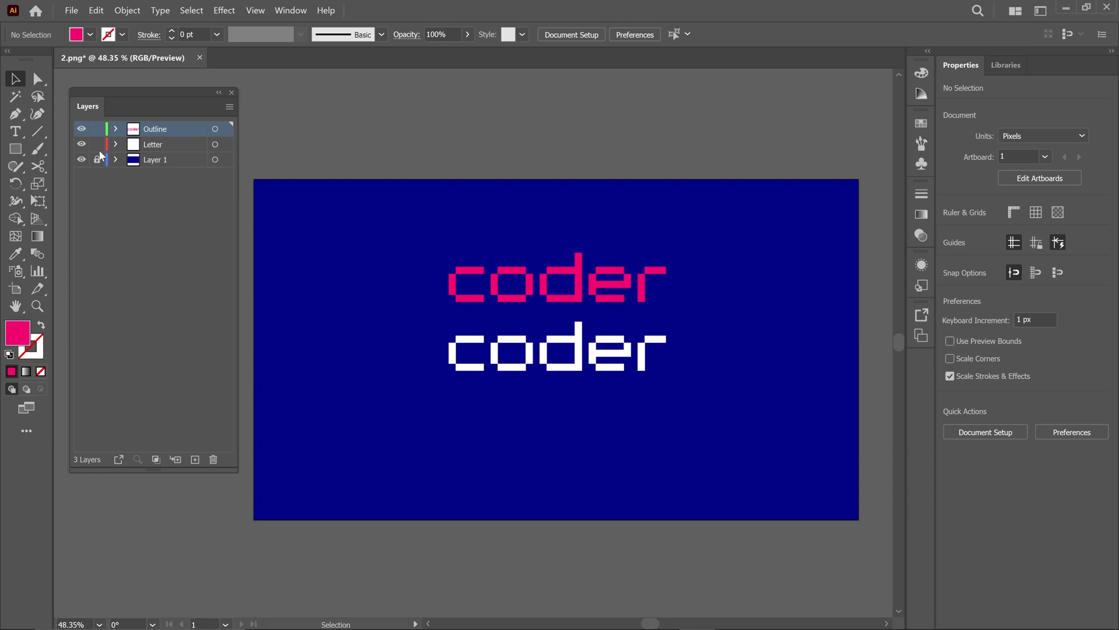
Step: Delete the Letter layer and move the pink coder back to the artboard centre
left_click(169, 144)
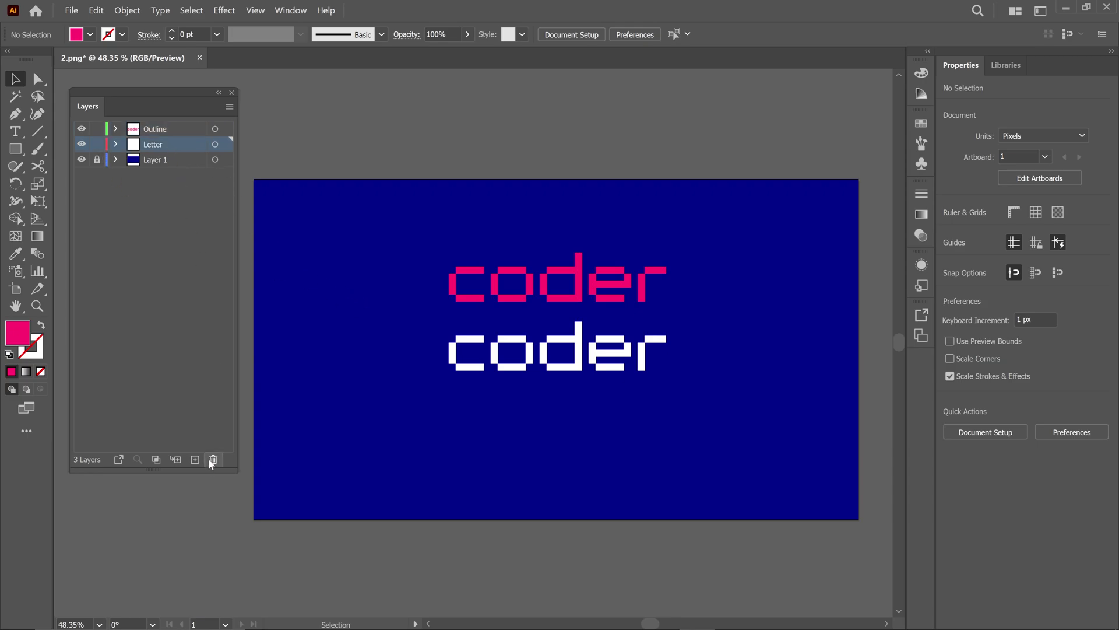
left_click(213, 459)
left_click(586, 346)
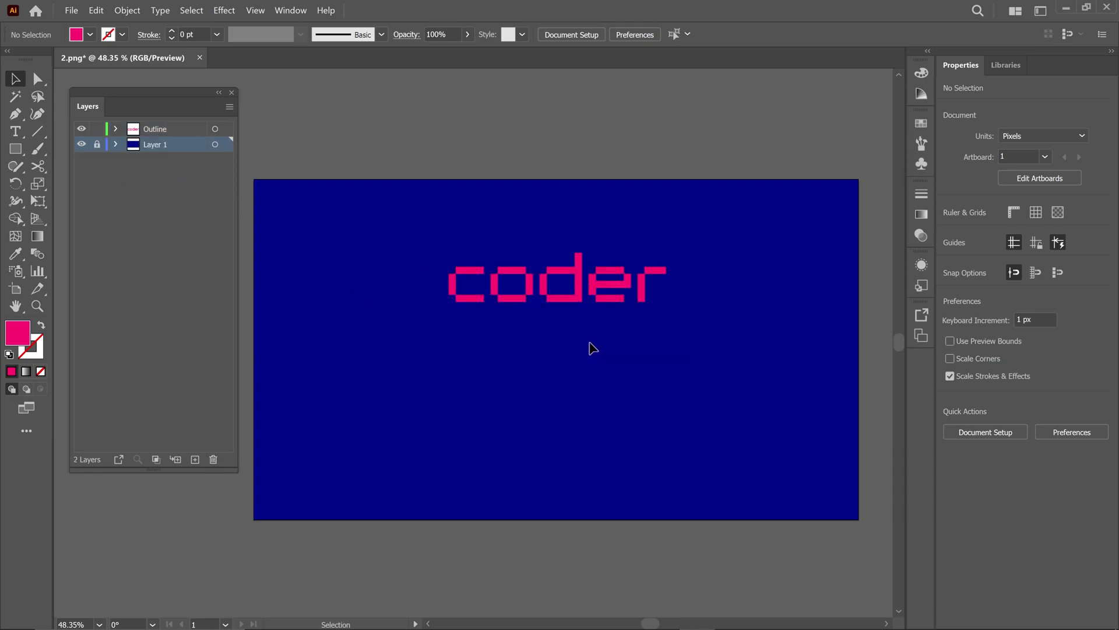
left_click_drag(710, 236, 432, 325)
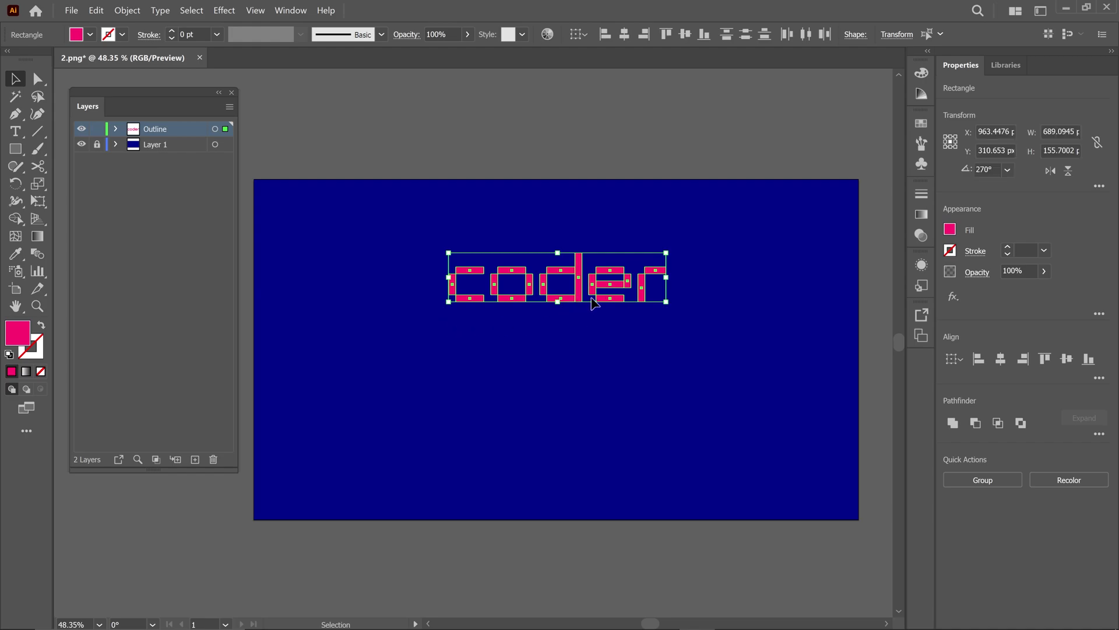
left_click_drag(558, 299, 564, 370)
Step: Release the Outline layer's rectangles to separate sublayers in sequence
left_click(565, 373)
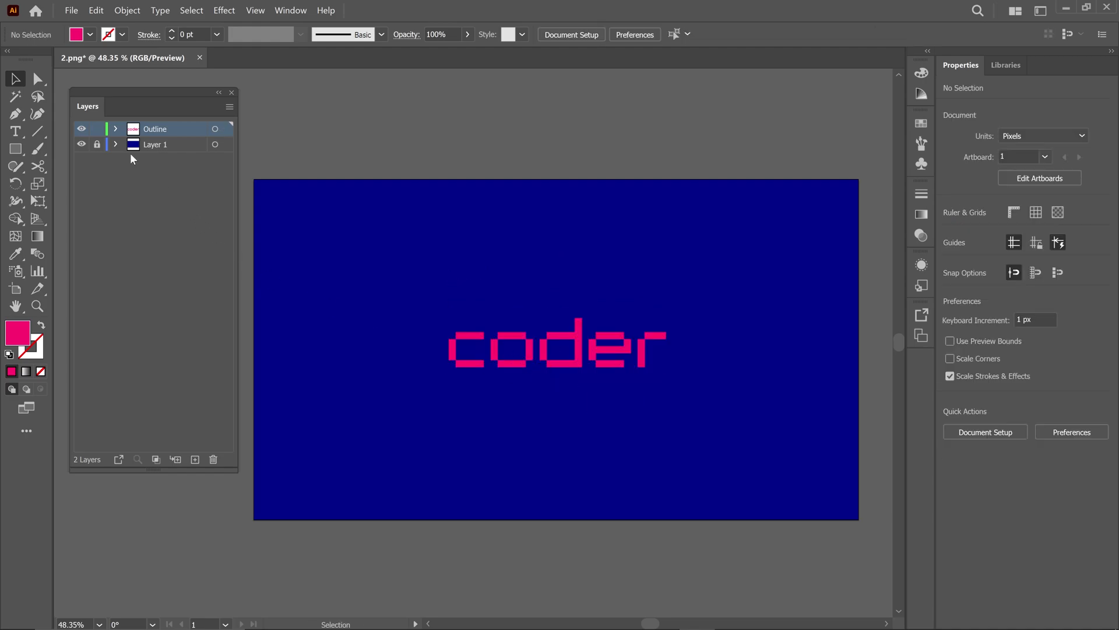
left_click(116, 129)
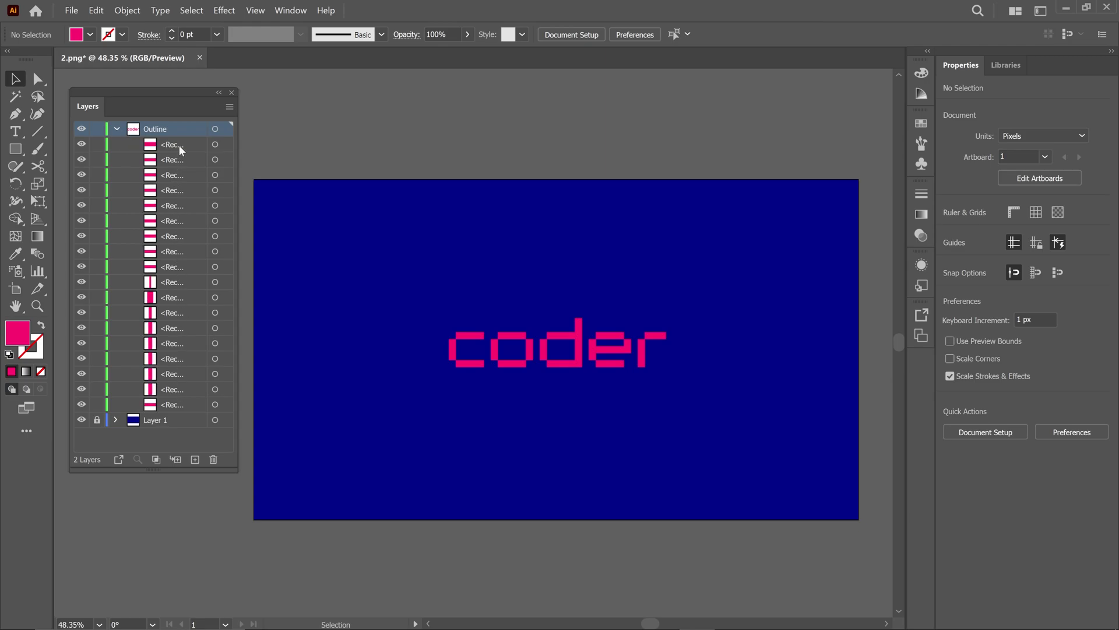
left_click_drag(178, 145, 183, 129)
left_click(216, 129)
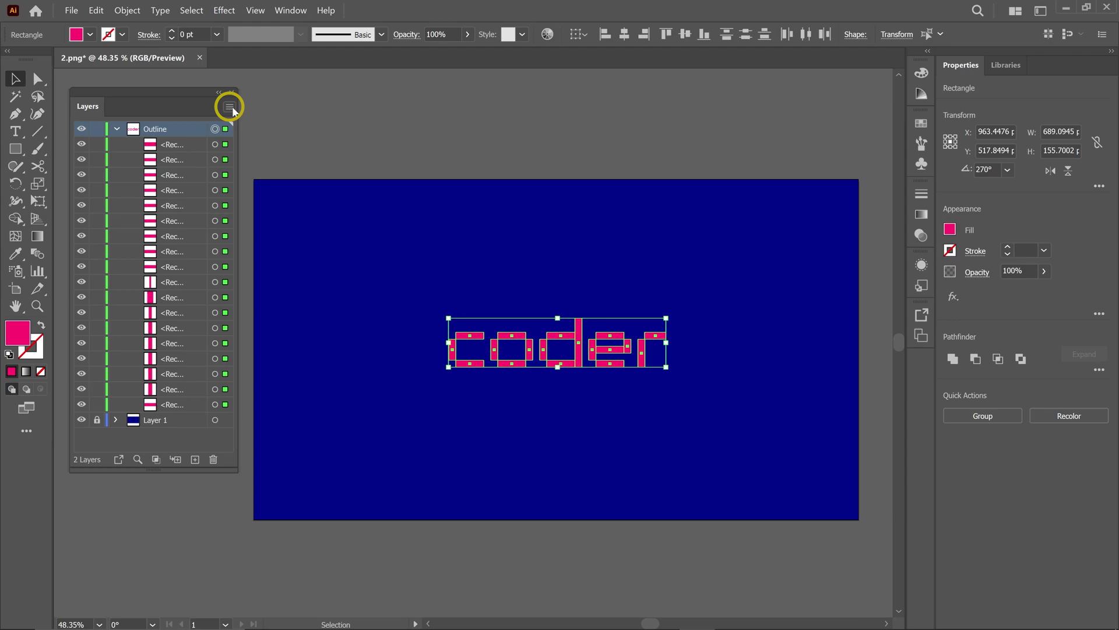
left_click(230, 108)
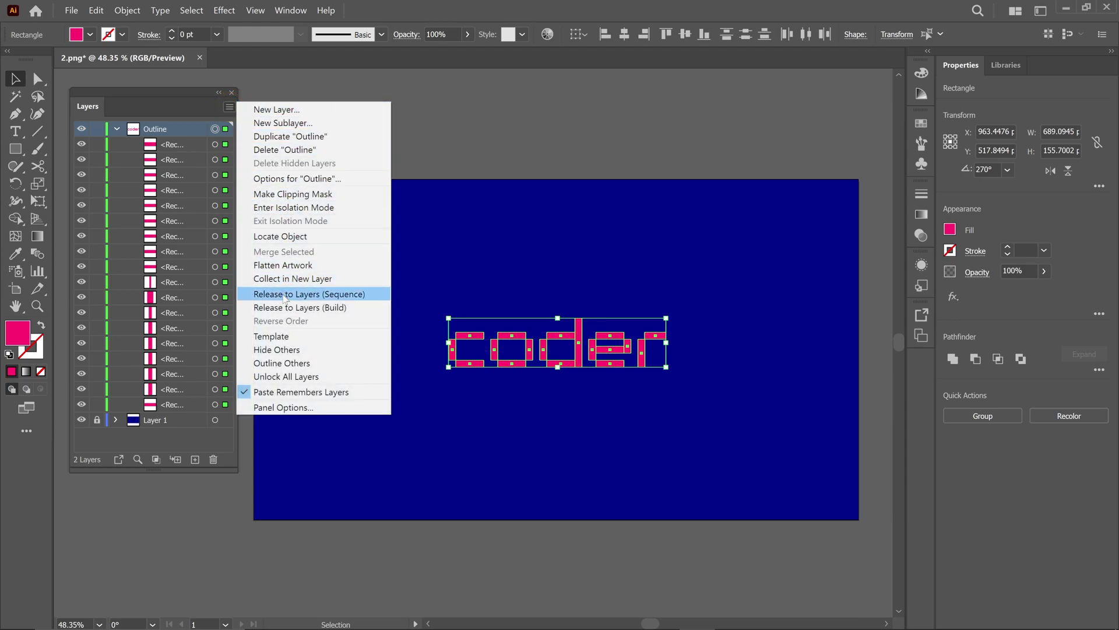
left_click(346, 294)
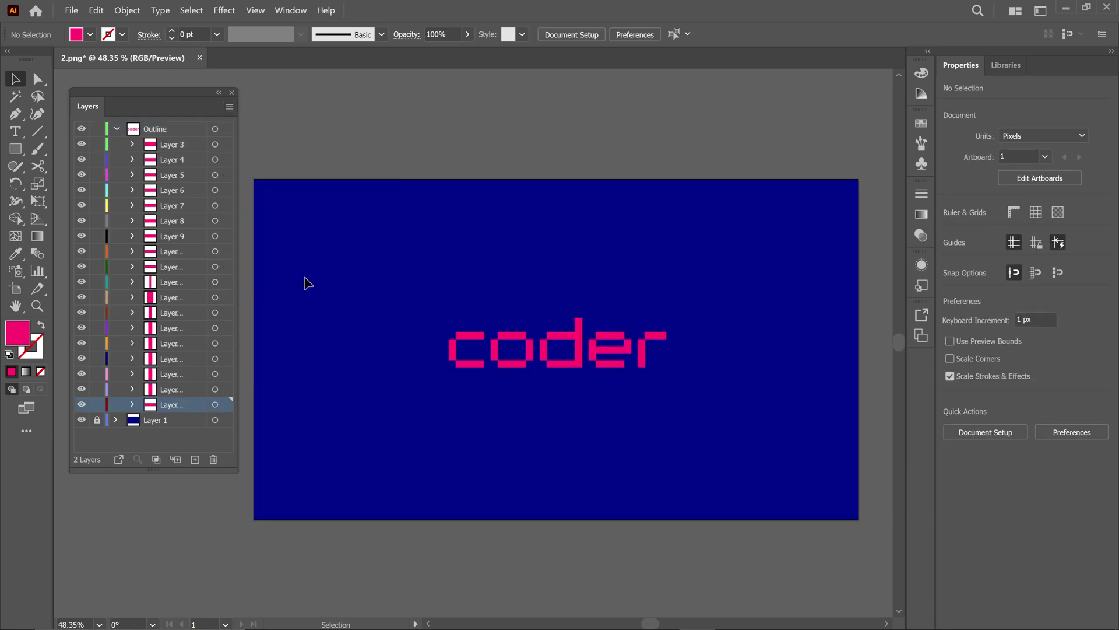
Step: Move Layer 3 through Layer 20 to the top level and delete the empty Outline layer
left_click(173, 143)
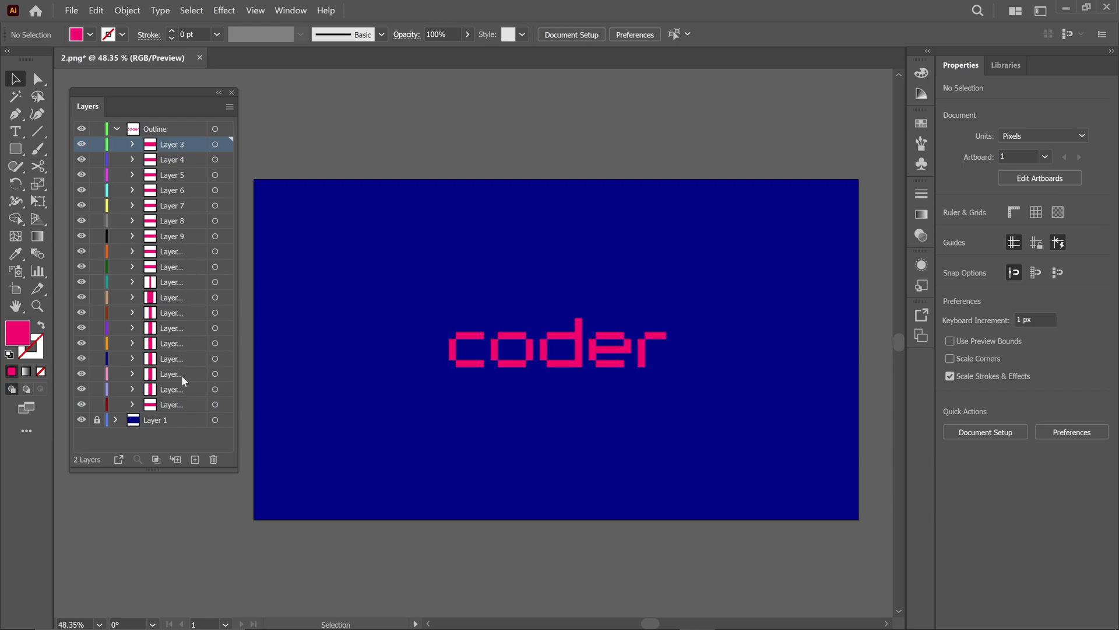
left_click(176, 403, "shift")
left_click_drag(177, 148, 174, 122)
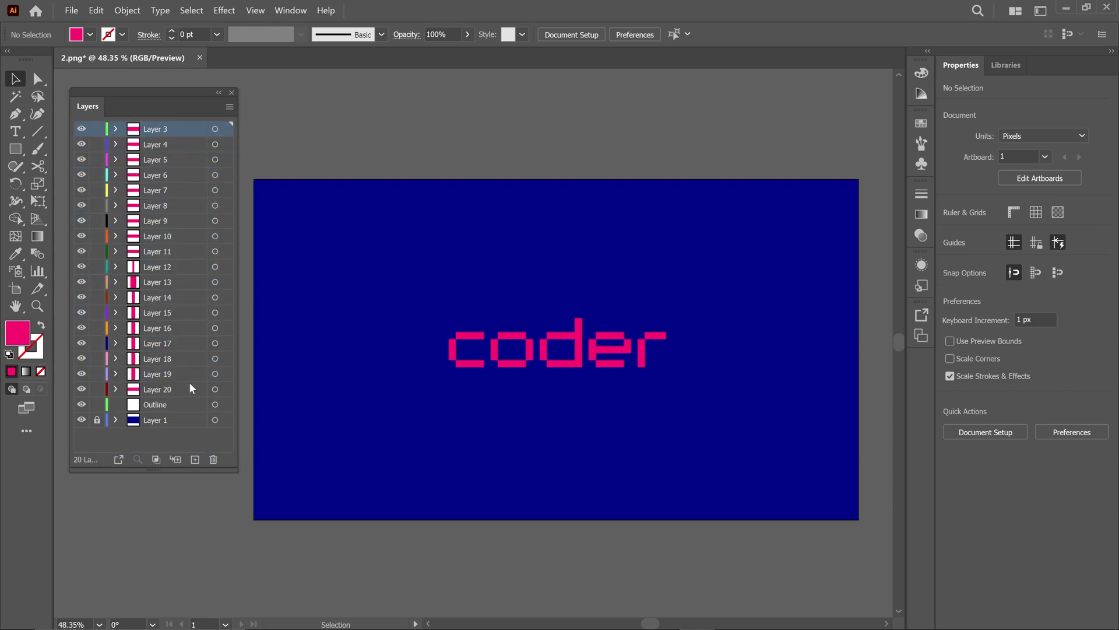
left_click(176, 405)
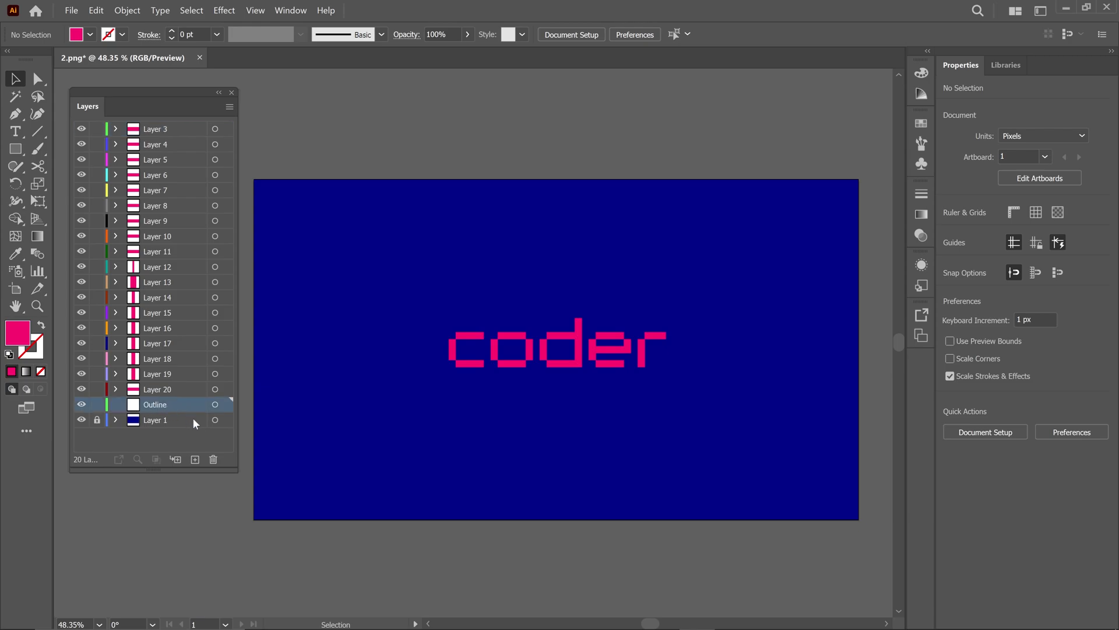
left_click(213, 460)
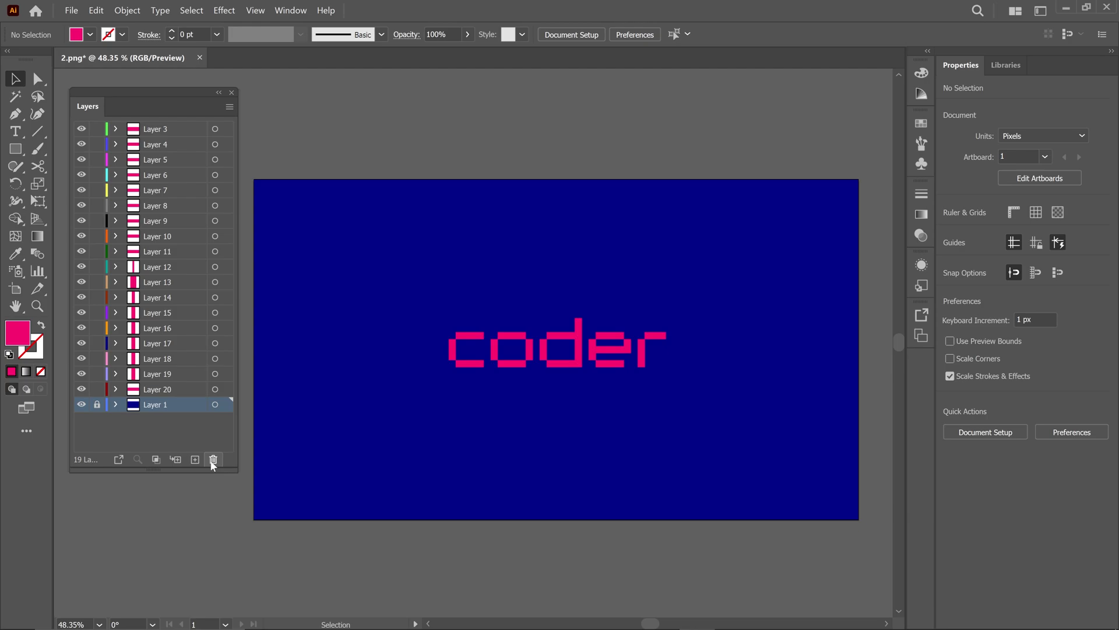
Step: Fill all the coder letter rectangles with white
left_click_drag(686, 310, 428, 399)
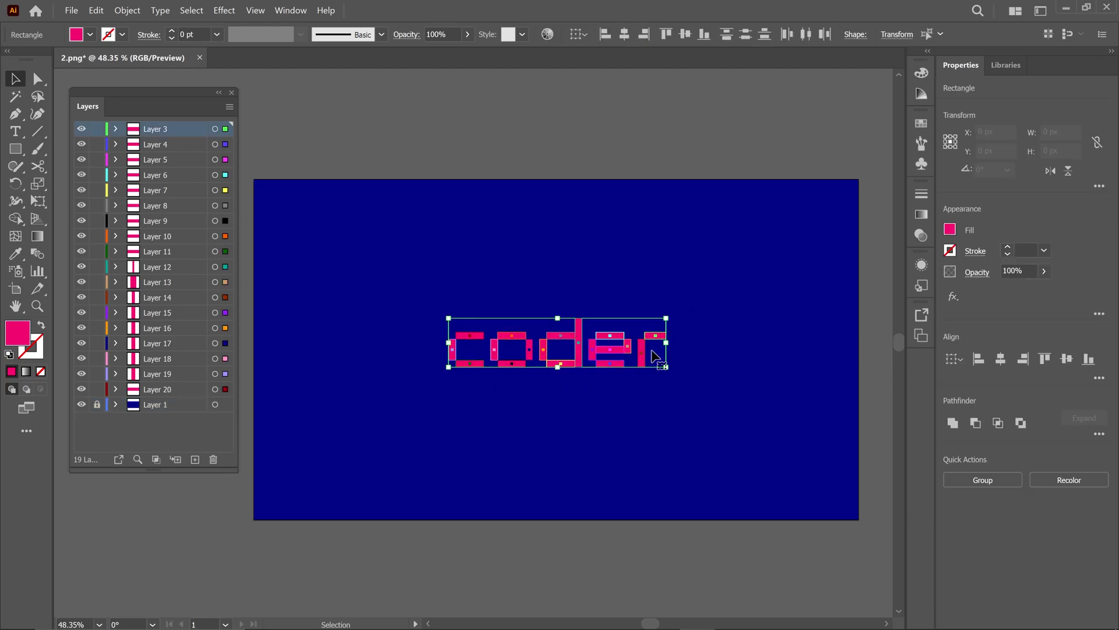
left_click(922, 73)
left_click(752, 88)
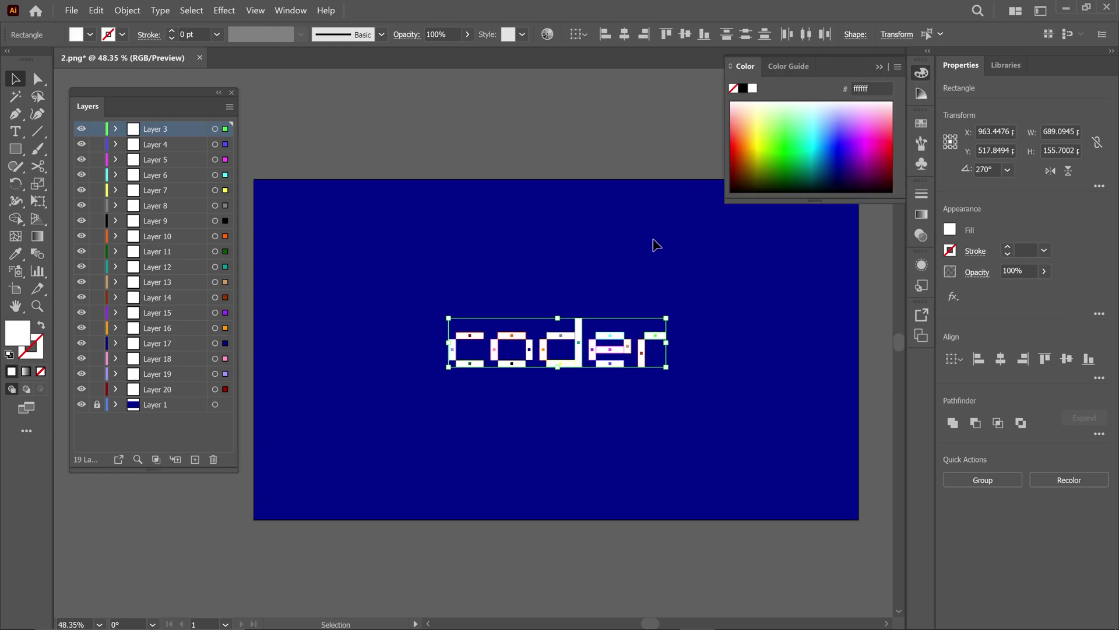
left_click(682, 309)
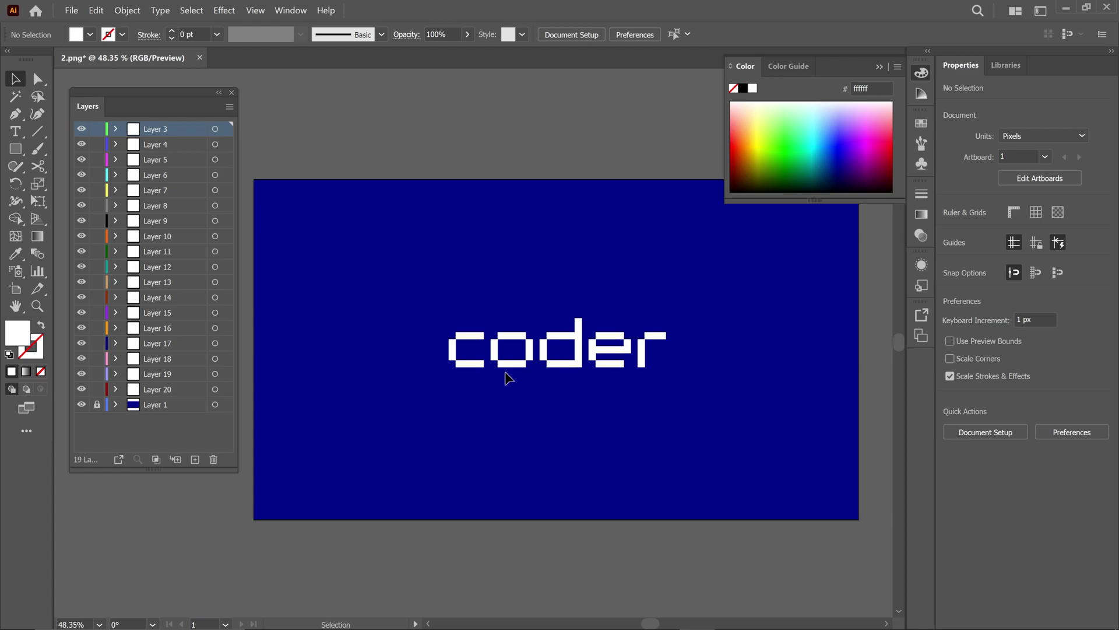
Step: Save the artwork as an Illustrator file named logo
scroll(508, 378, "up", 2)
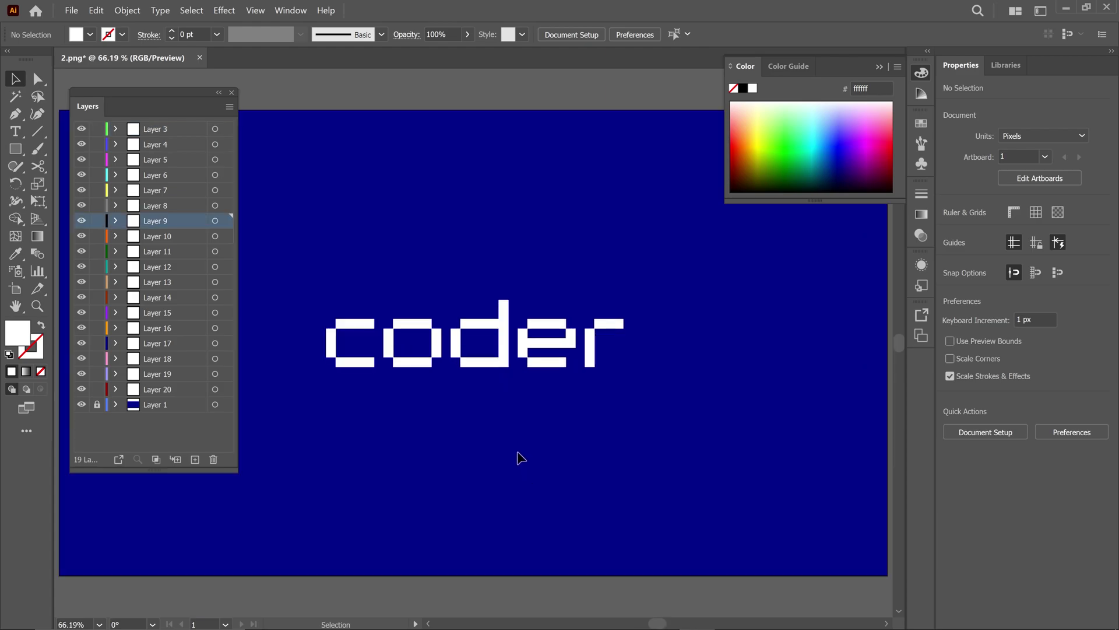
left_click(71, 10)
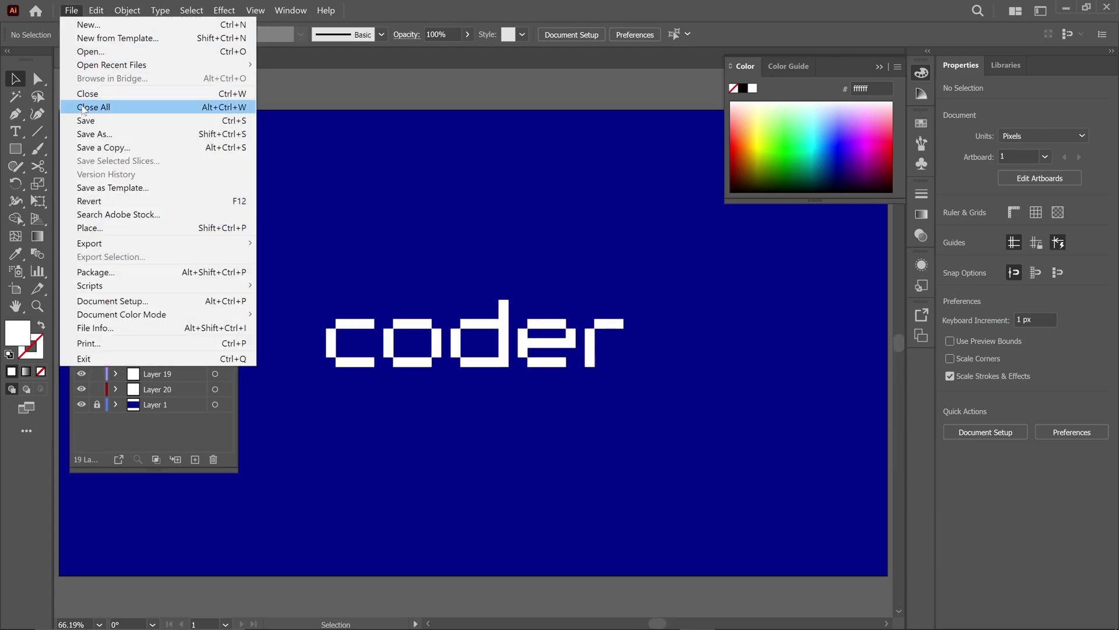
left_click(86, 121)
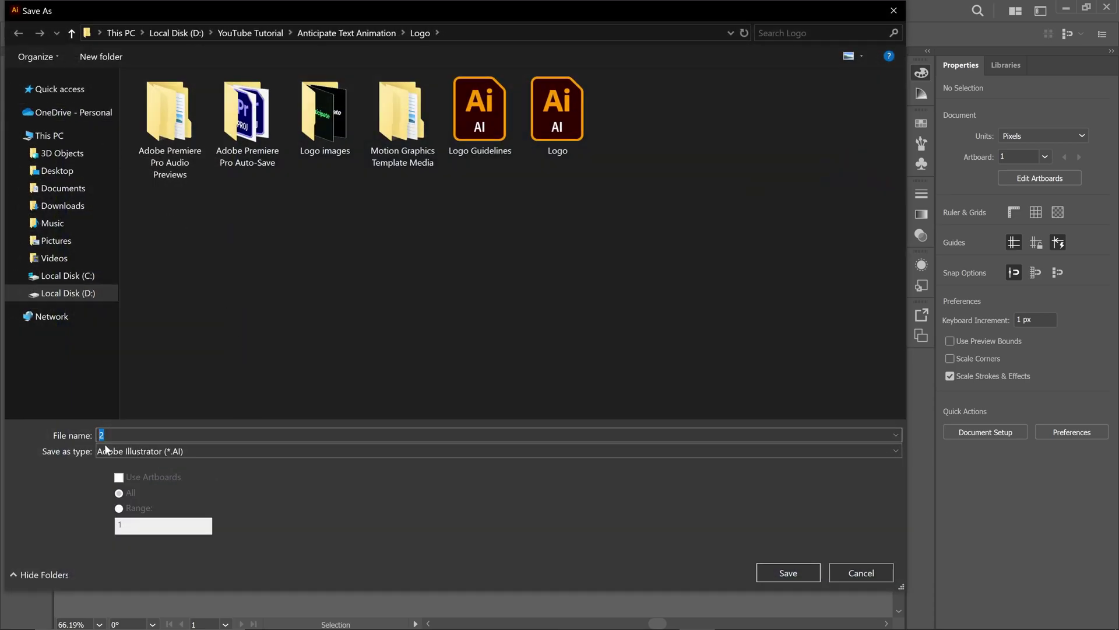
type("logo")
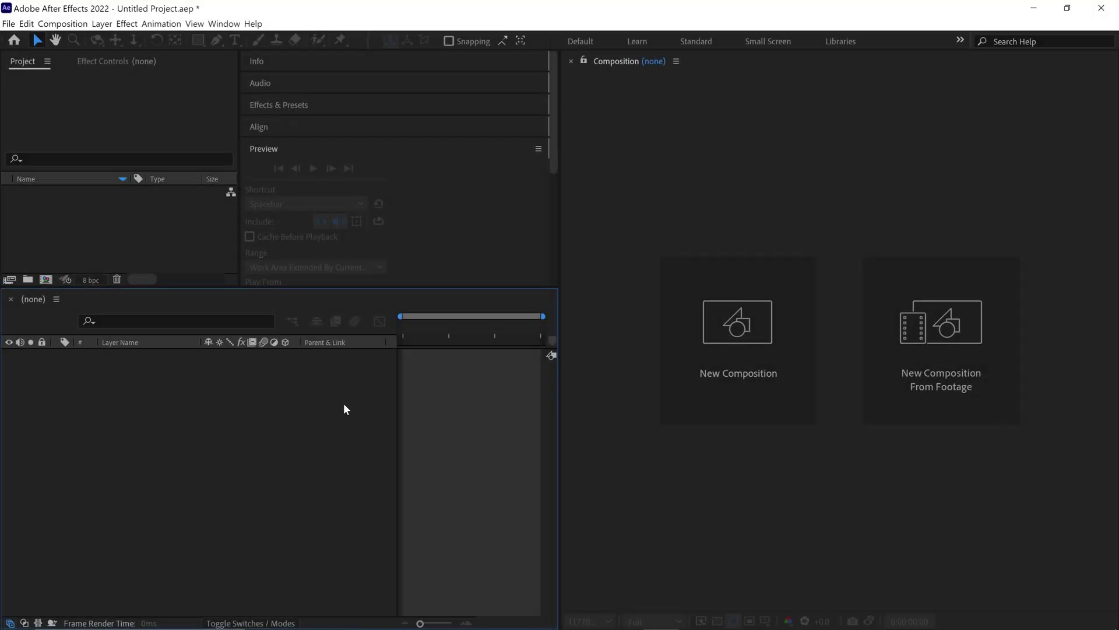
Step: Import the Coder Logo Illustrator file as Composition - Retain Layer Sizes
left_click(173, 233)
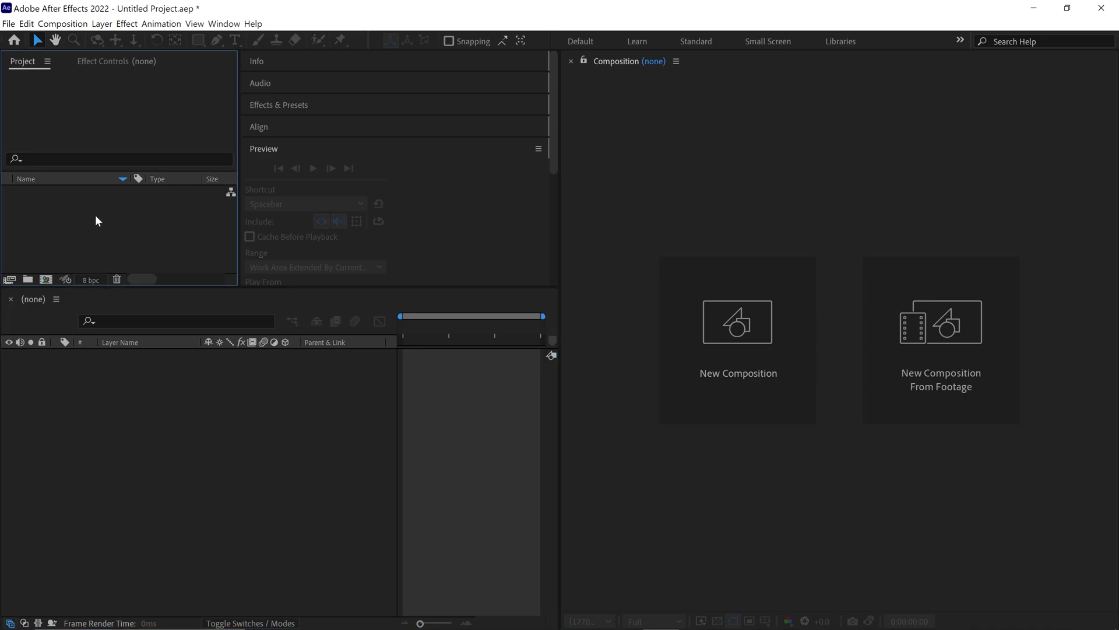
double_click(190, 243)
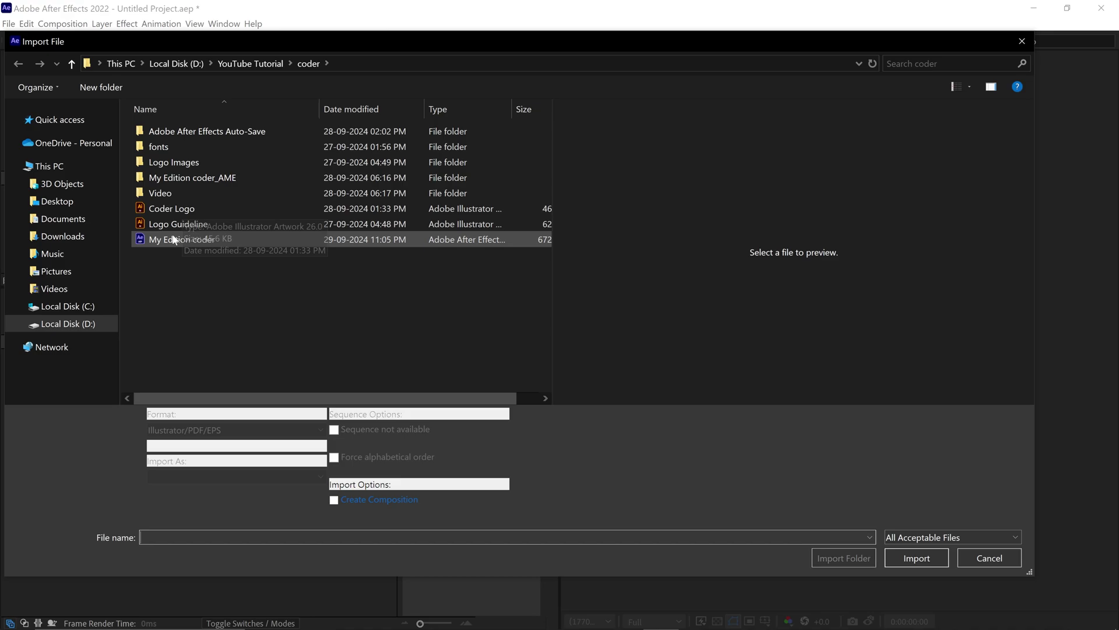
left_click(173, 208)
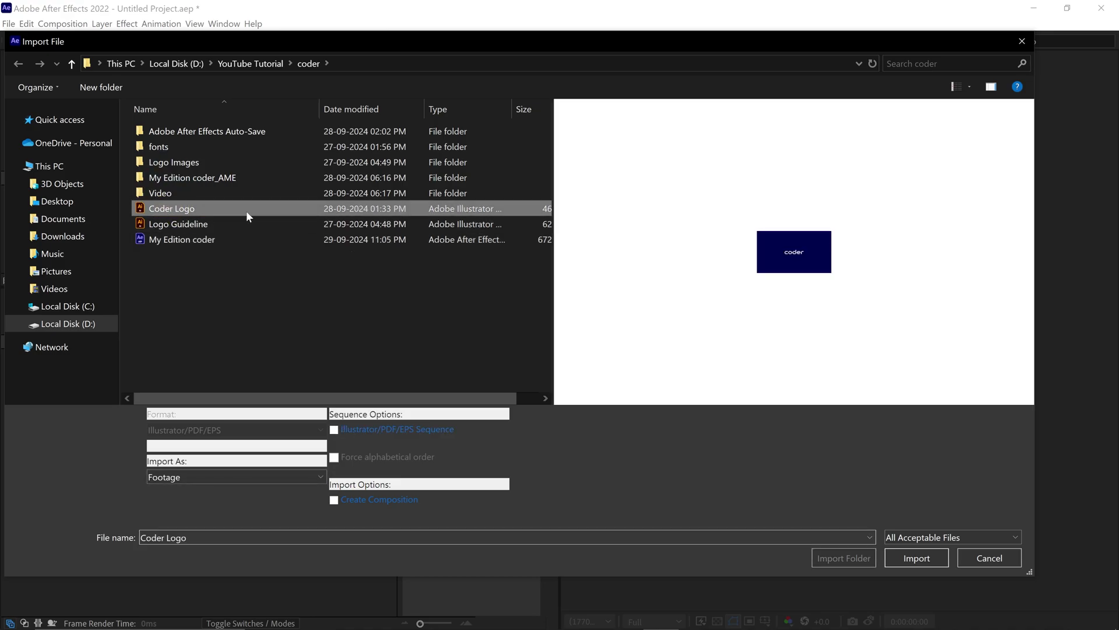
left_click(174, 477)
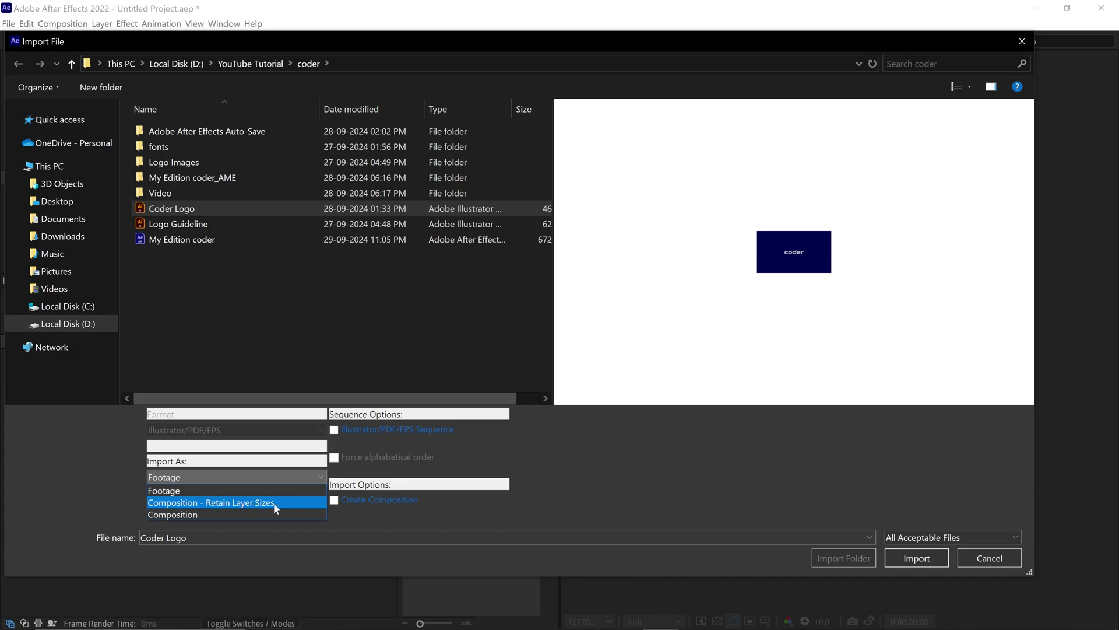
left_click(292, 504)
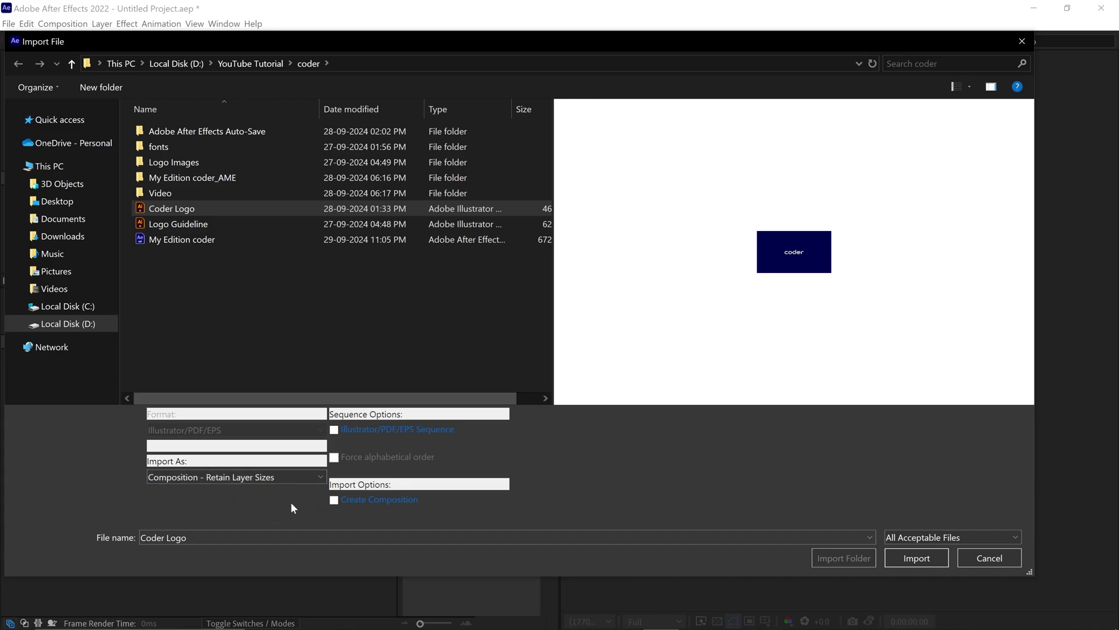
left_click(928, 558)
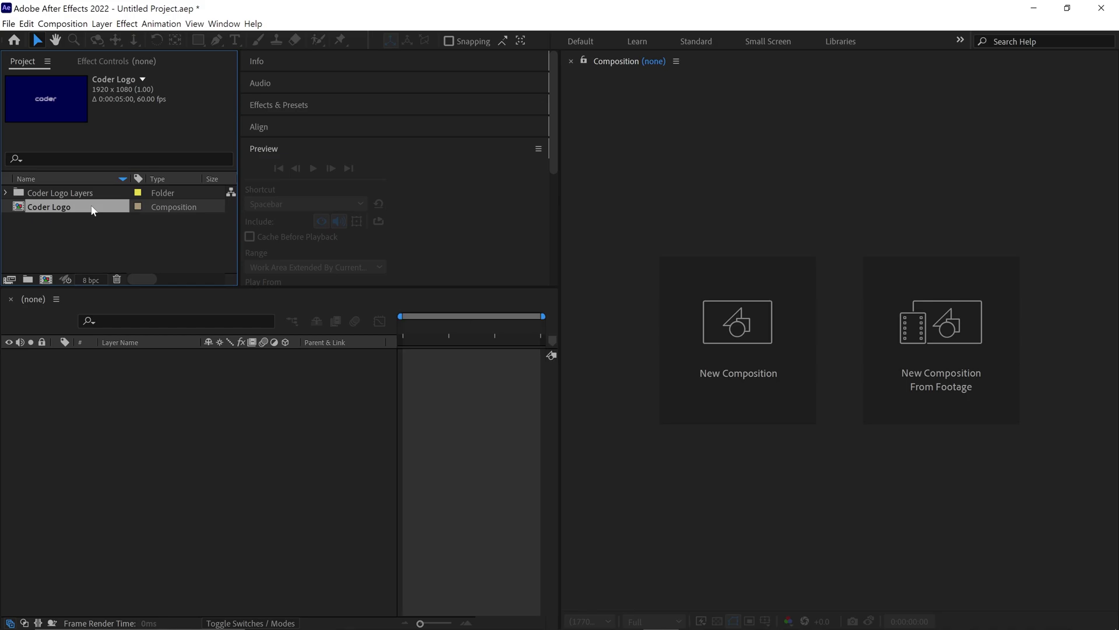
Step: Open the Coder Logo composition and create shapes from all 20 vector layers
double_click(93, 209)
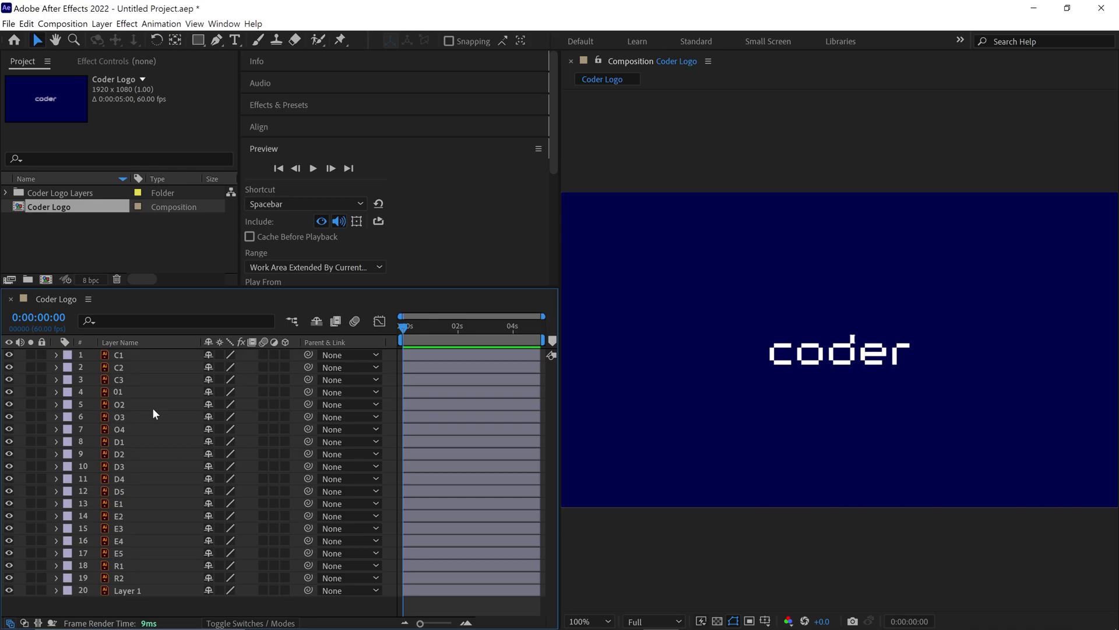
left_click(165, 591)
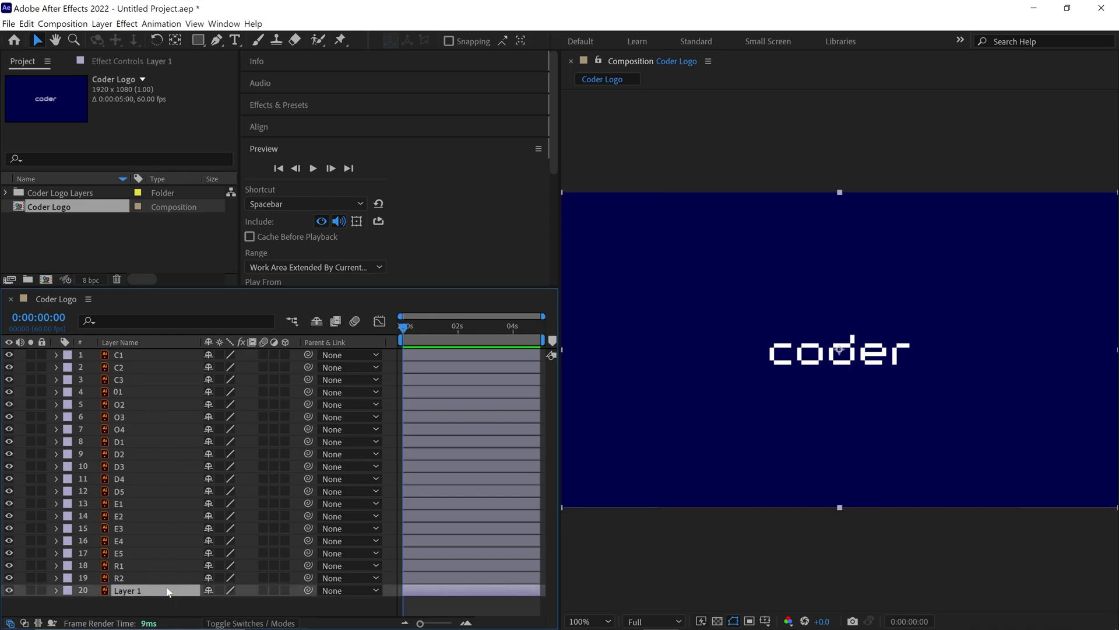
key("ctrl+Up")
key("ctrl+Up")
key("ctrl+Up")
key("ctrl+Up")
key("ctrl+Up")
key("ctrl+Up")
key("ctrl+Up")
key("ctrl+Up")
key("ctrl+Up")
key("ctrl+Up")
key("ctrl+Up")
key("ctrl+Up")
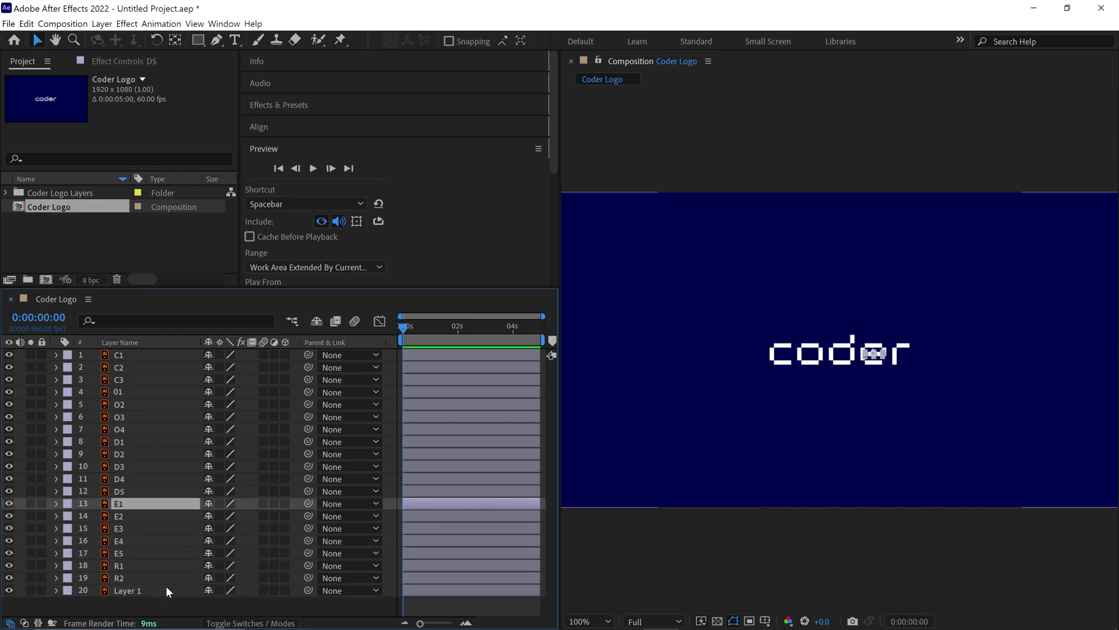
key("ctrl+Up")
key("ctrl+Up")
key("ctrl+Up")
key("ctrl+Up")
key("ctrl+Up")
key("ctrl+Up")
key("ctrl+Up")
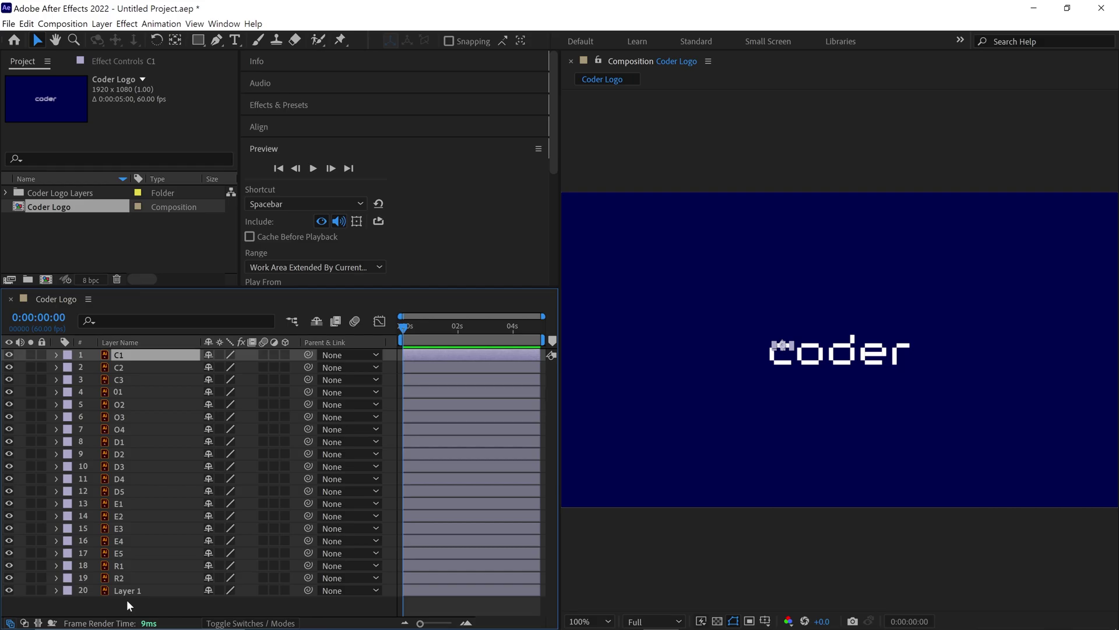
left_click_drag(128, 599, 147, 370)
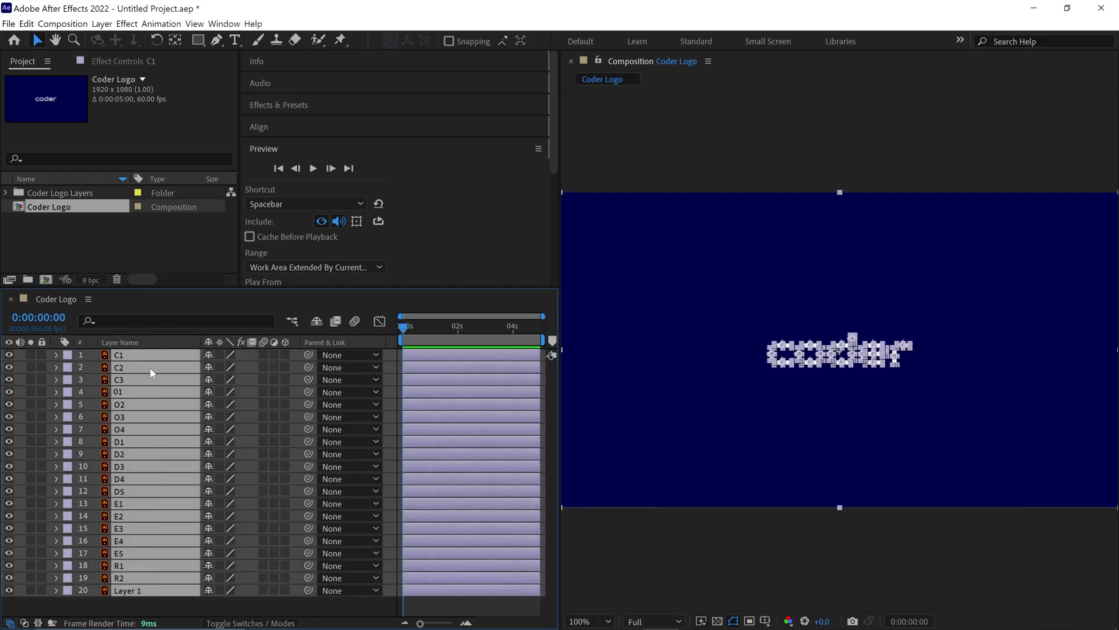
right_click(137, 488)
mouse_move(176, 415)
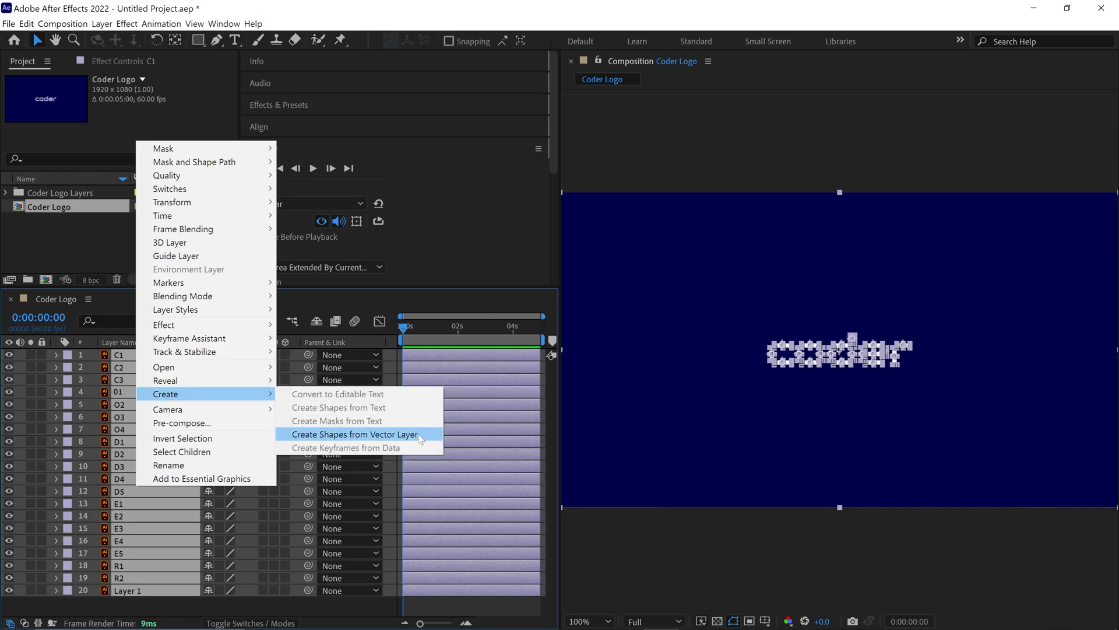
left_click(418, 435)
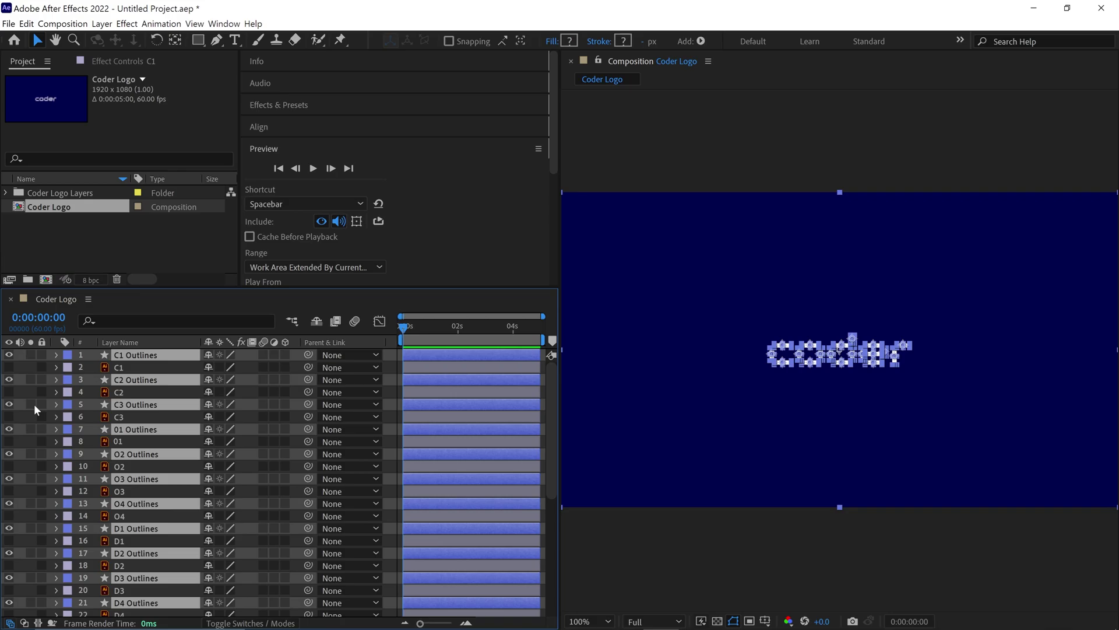
Step: Select the original vector layers by their lavender label group and delete them
left_click(67, 367)
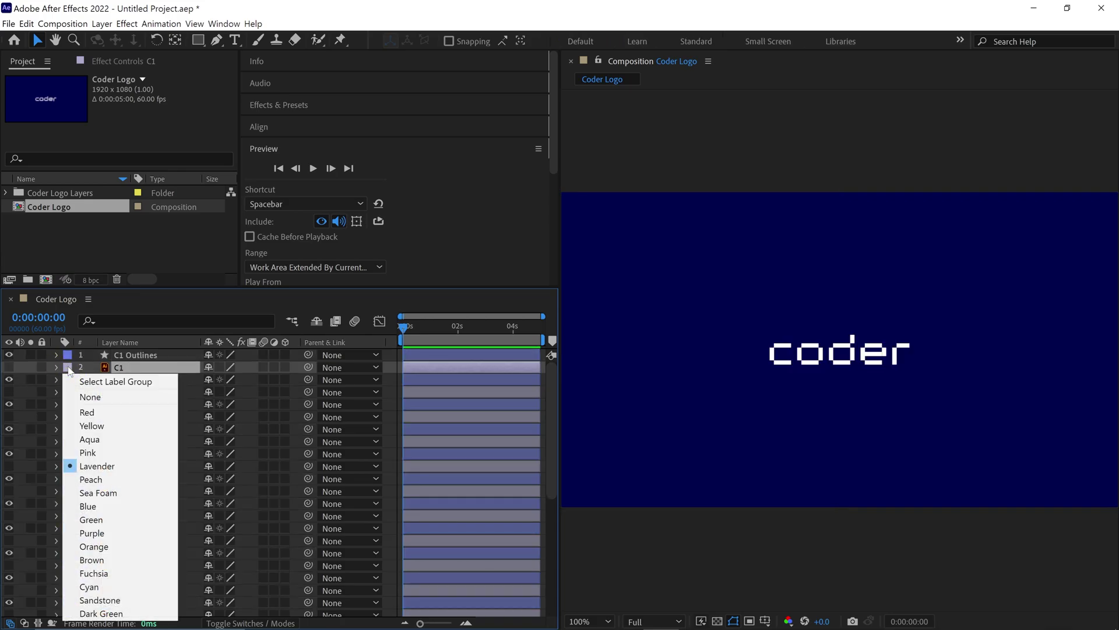
left_click(87, 381)
key("Delete")
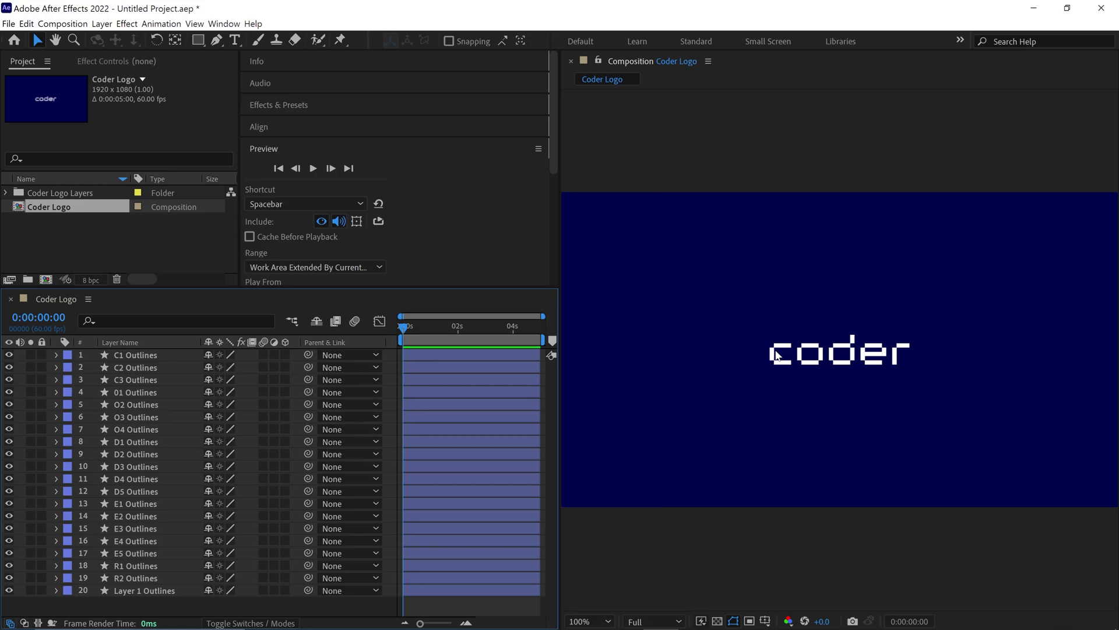
Step: Hide and lock block layers 4–20 so only the three C layers remain visible
left_click_drag(124, 599, 154, 400)
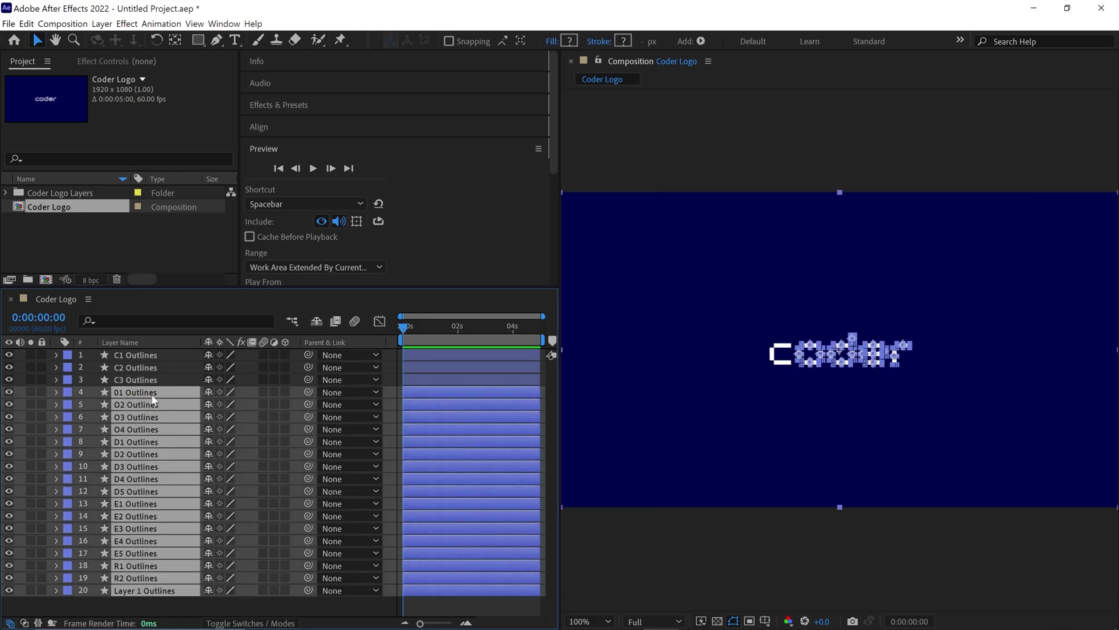
left_click(9, 391)
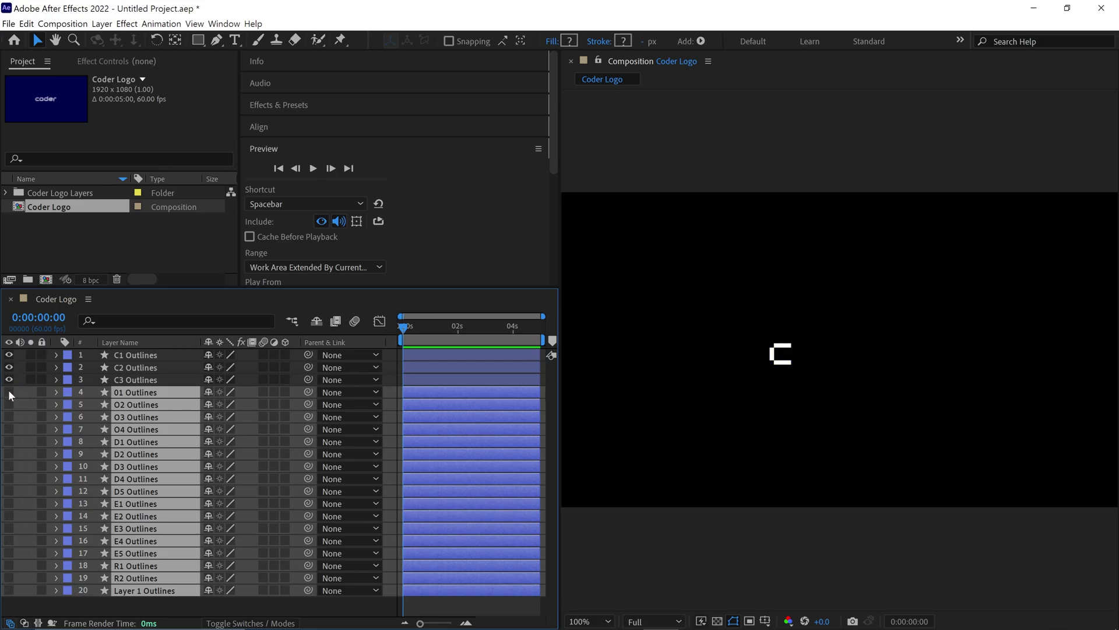
left_click(42, 391)
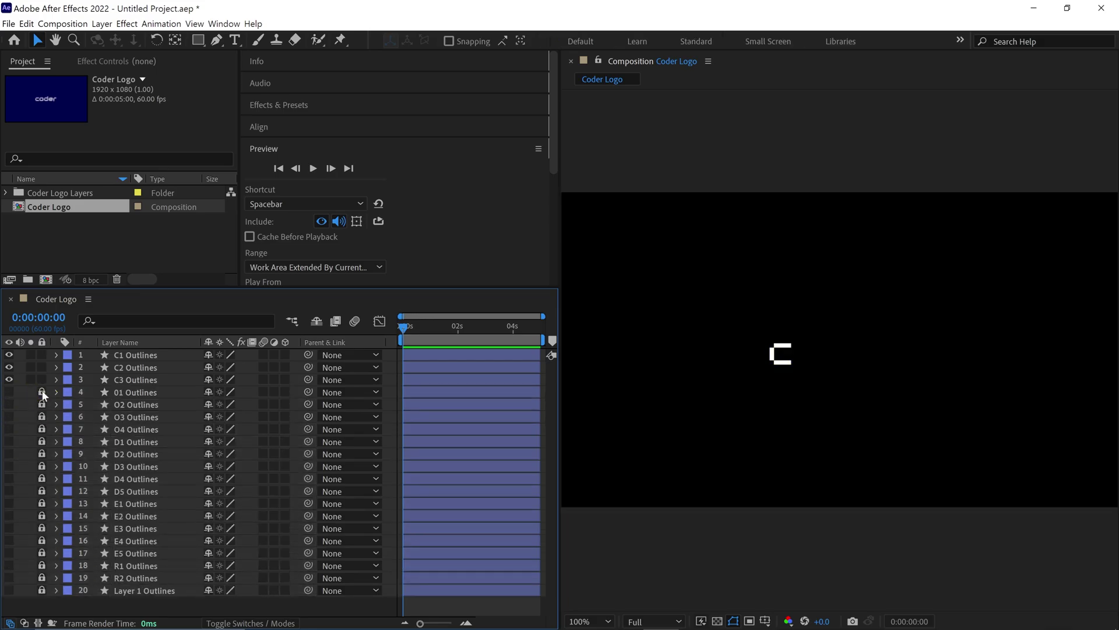
Step: Centre the viewer on the letter c and select the C1 Outlines layer
scroll(756, 379, "up", 1)
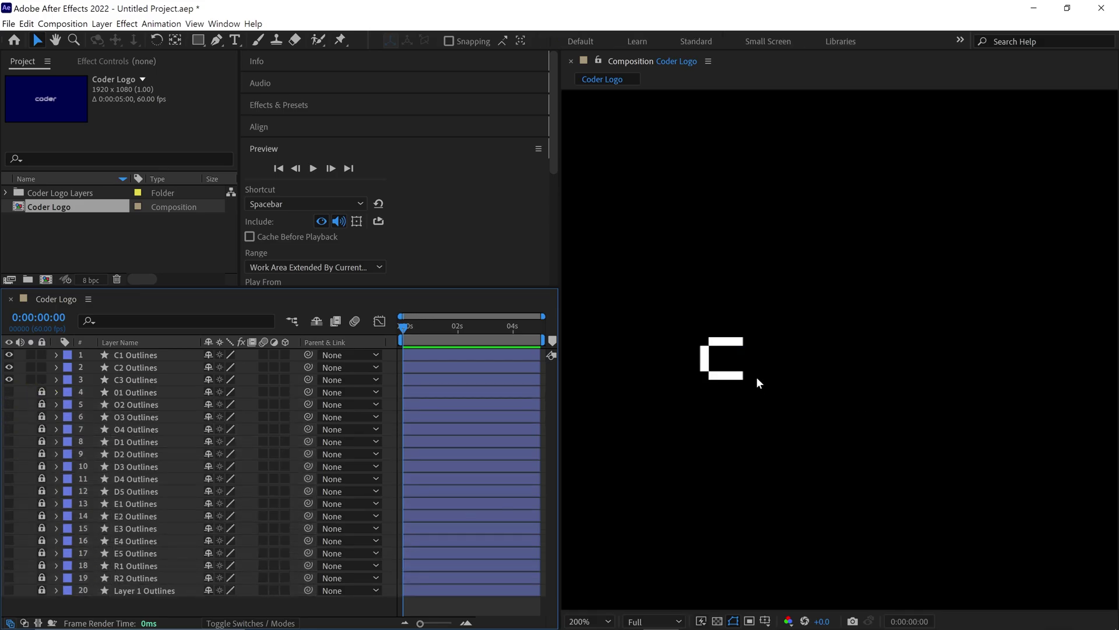
left_click_drag(724, 395, 824, 392)
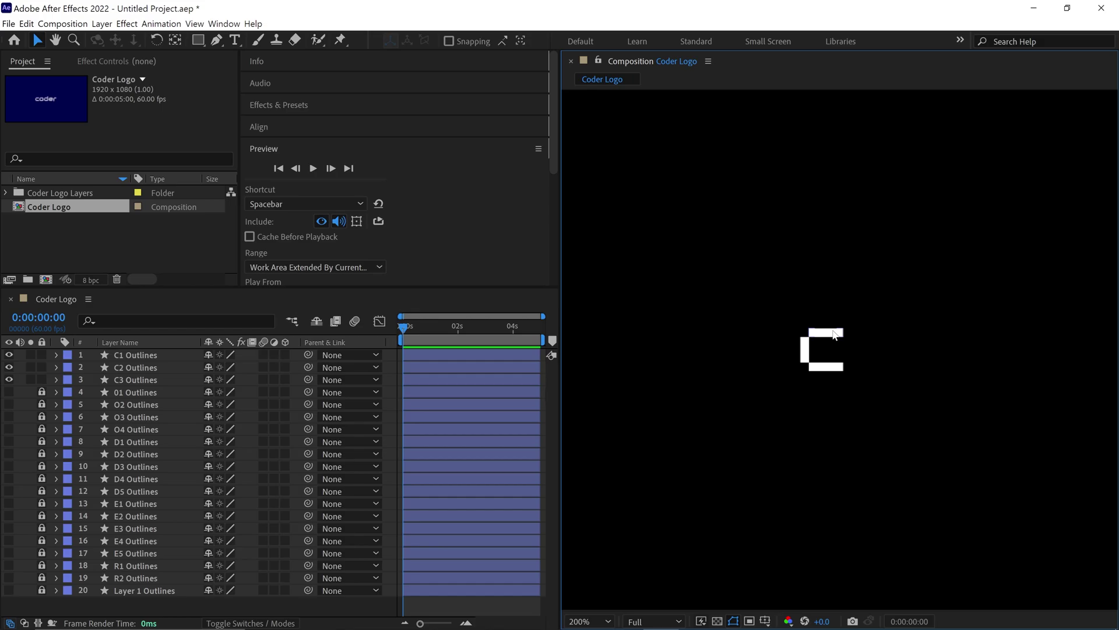
left_click(144, 353)
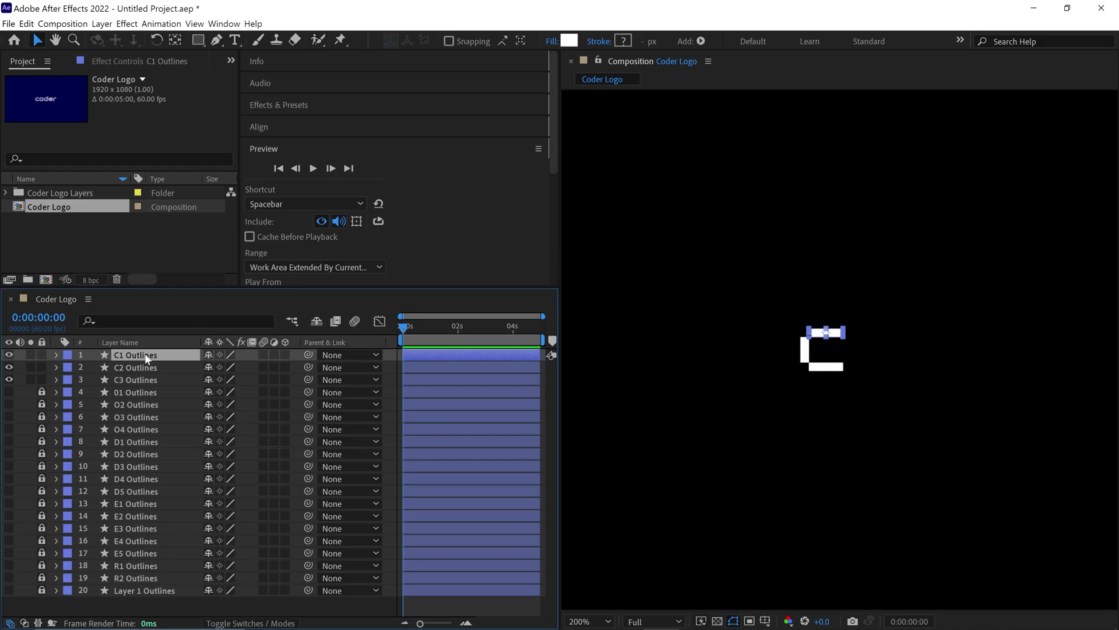
Step: Reveal C1 Outlines' Transform properties and start Position and Scale keyframes at 0:00:01:00
left_click(56, 356)
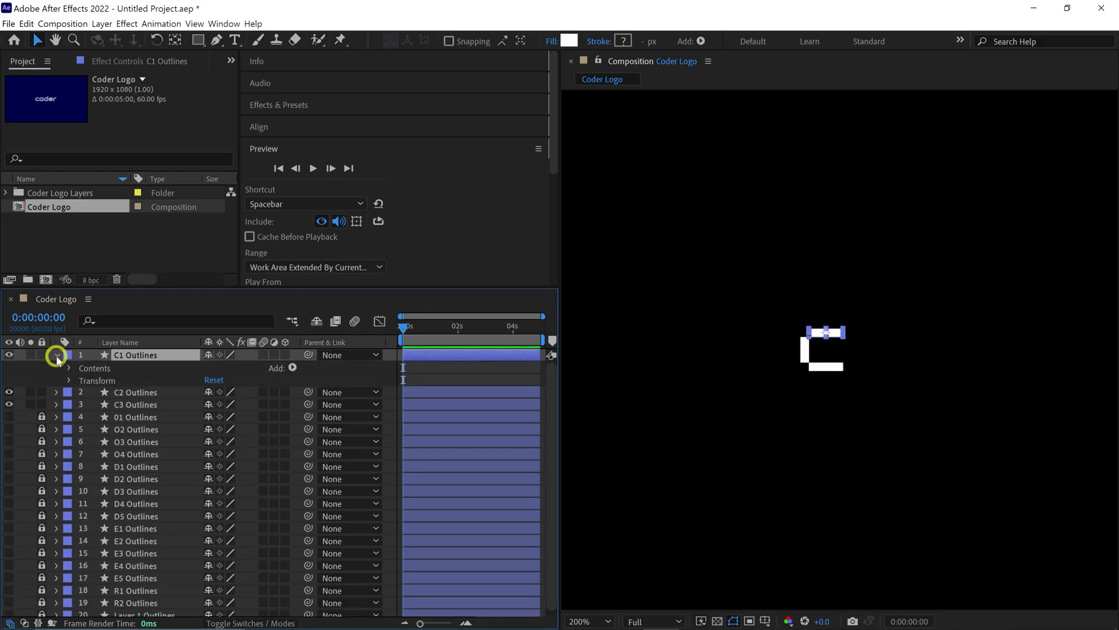
left_click(68, 379)
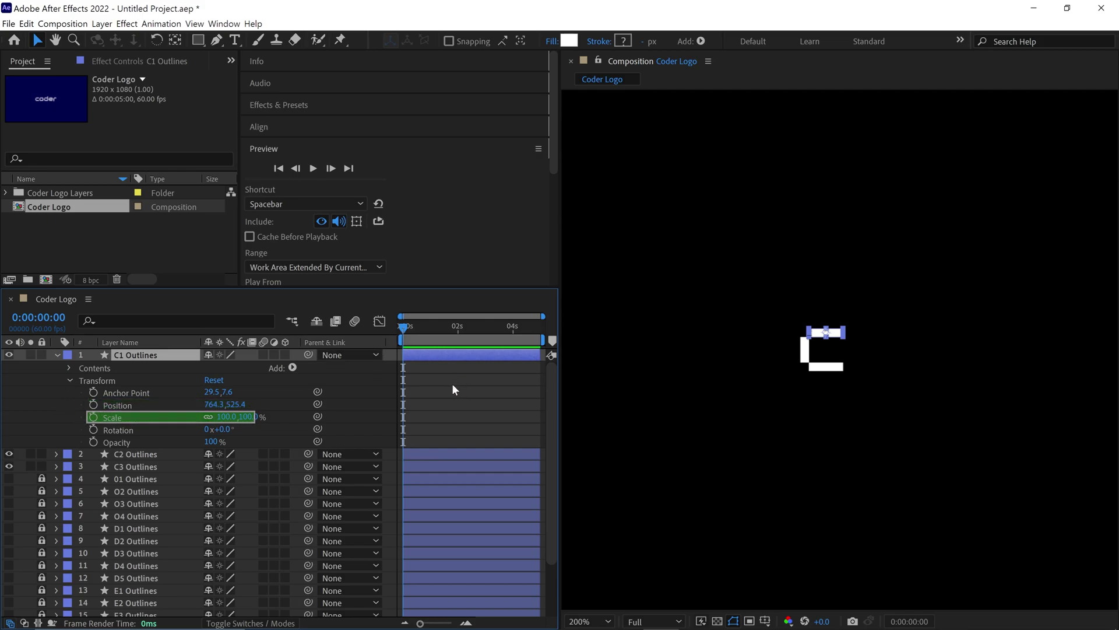
scroll(452, 383, "up", 2)
left_click_drag(406, 329, 457, 340)
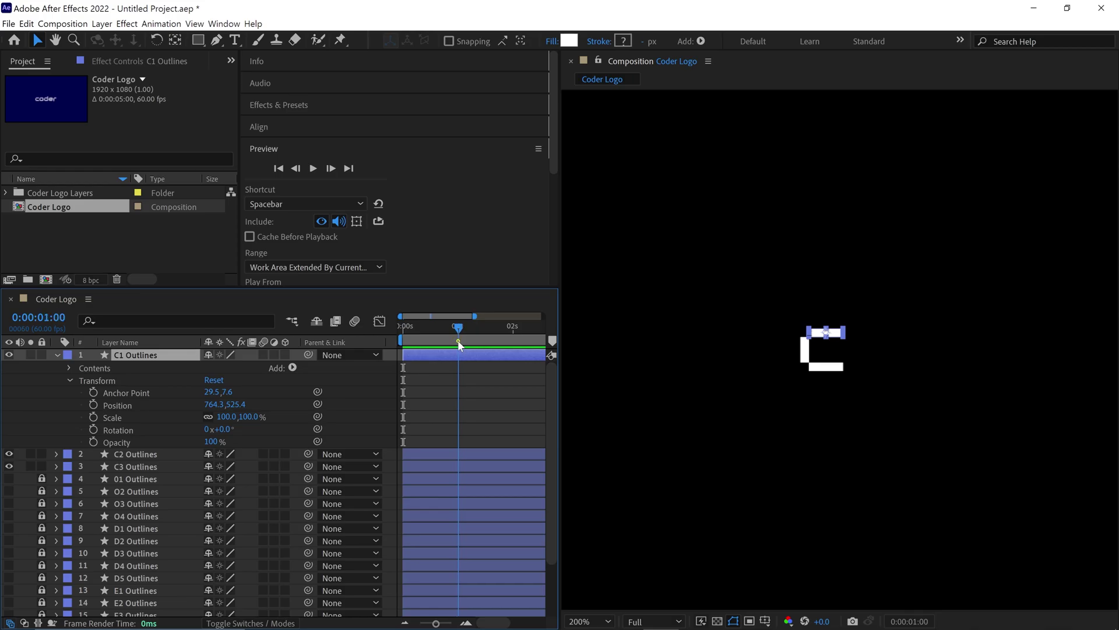
left_click(93, 404)
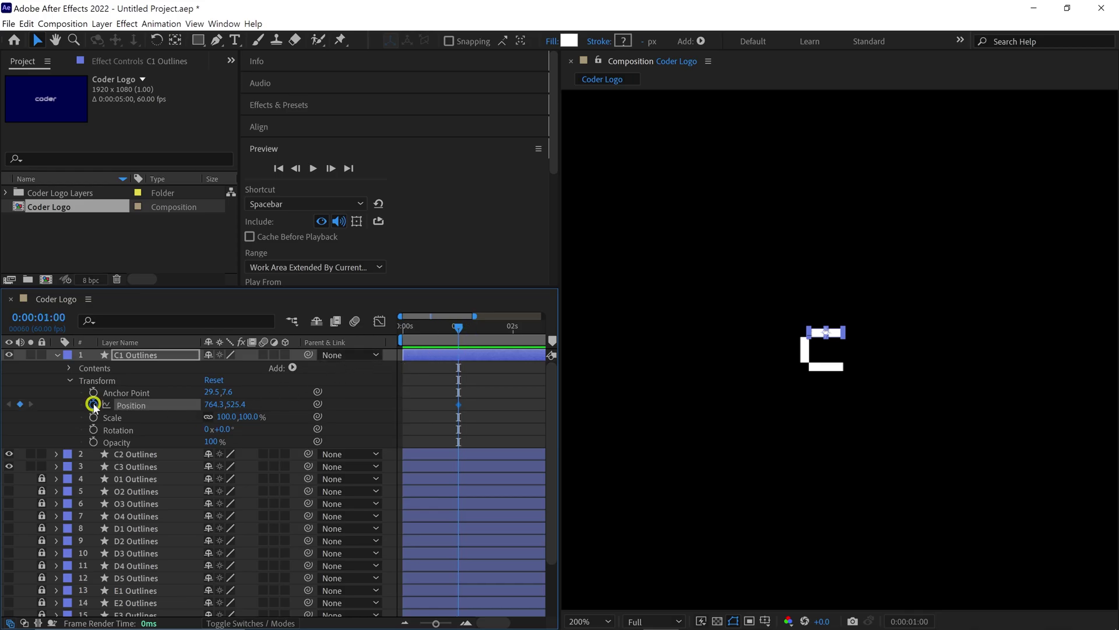
left_click(94, 416)
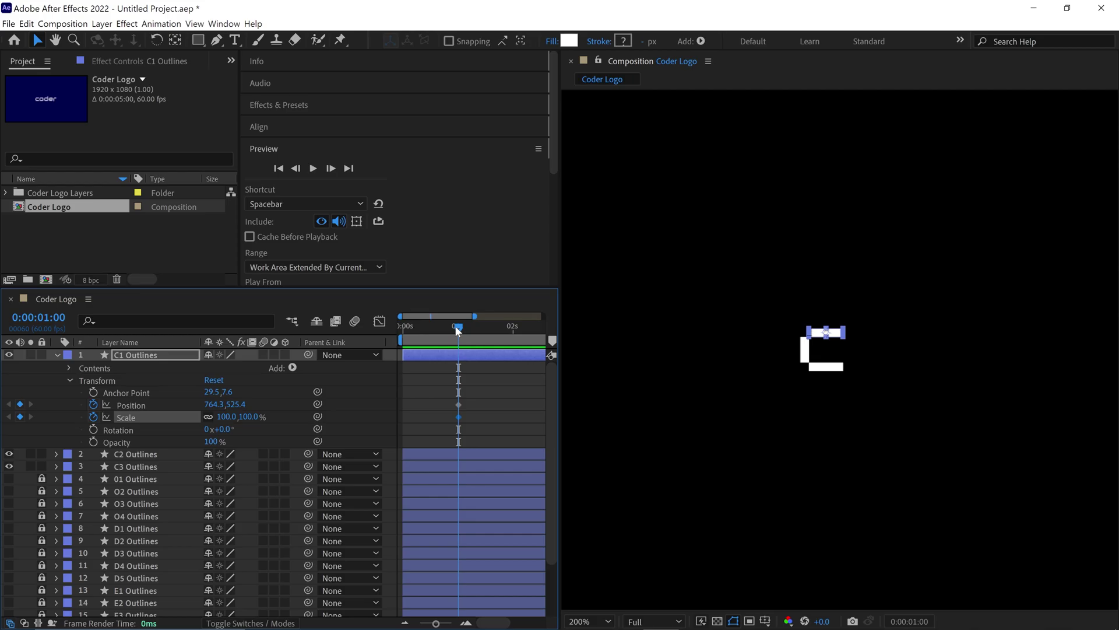
Step: Add C1 Outlines Position and Scale keyframes at 0:00:00:30
left_click_drag(457, 328, 431, 337)
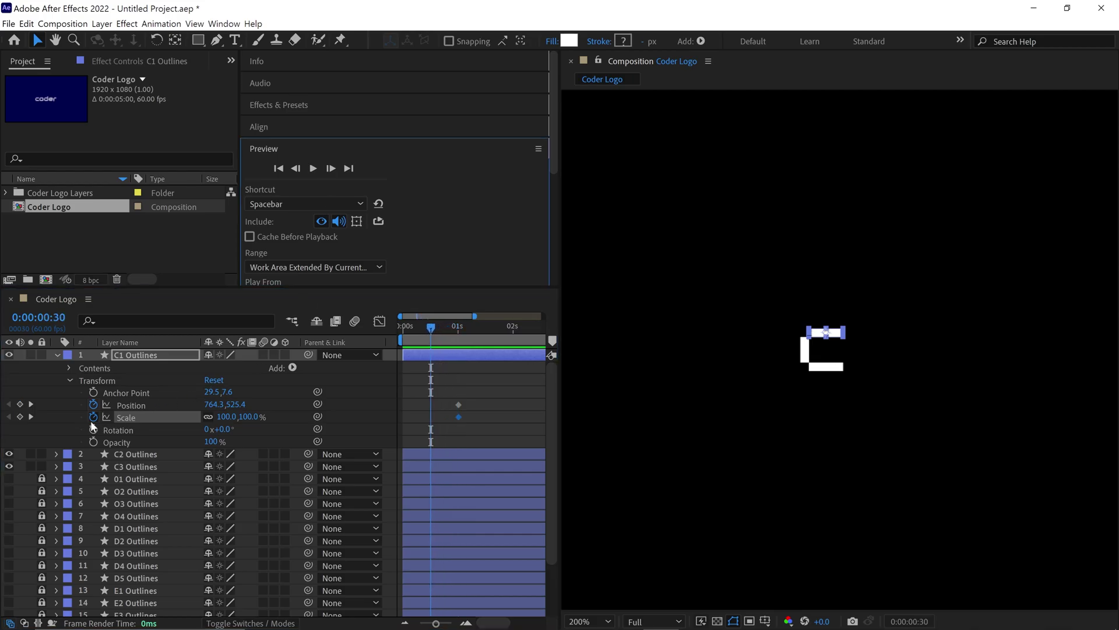
left_click(20, 403)
left_click(19, 416)
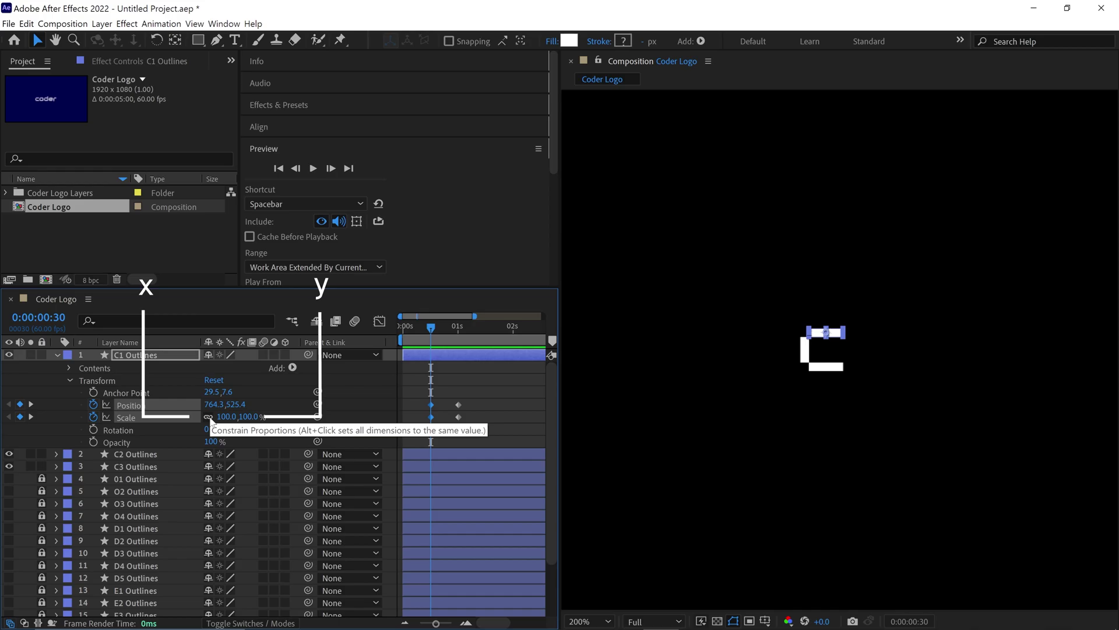
key("period")
key("period")
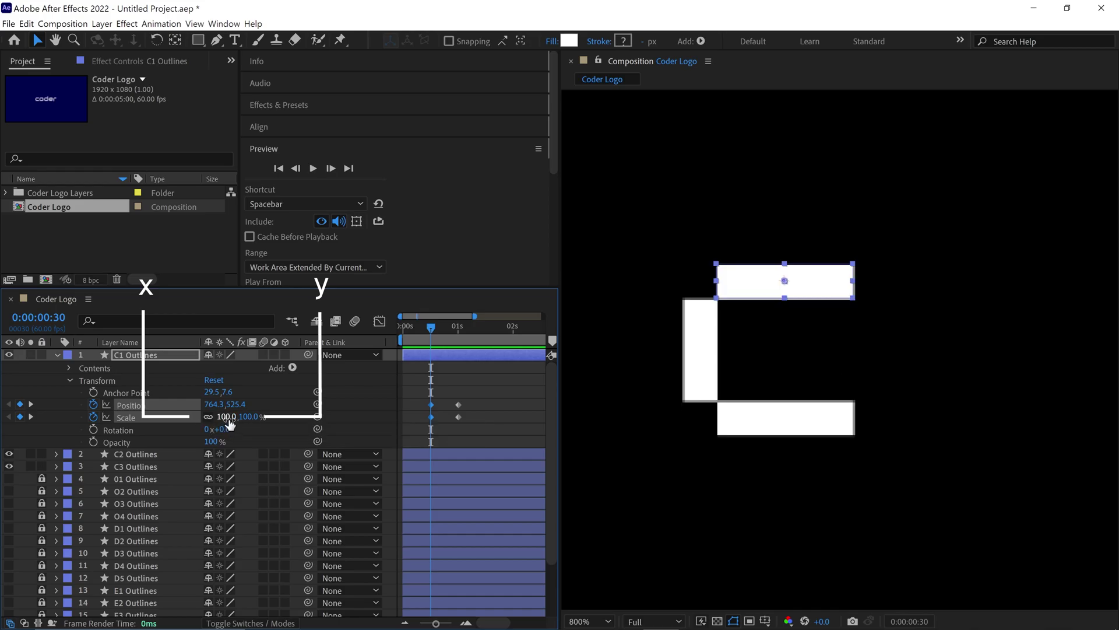
left_click_drag(227, 416, 191, 422)
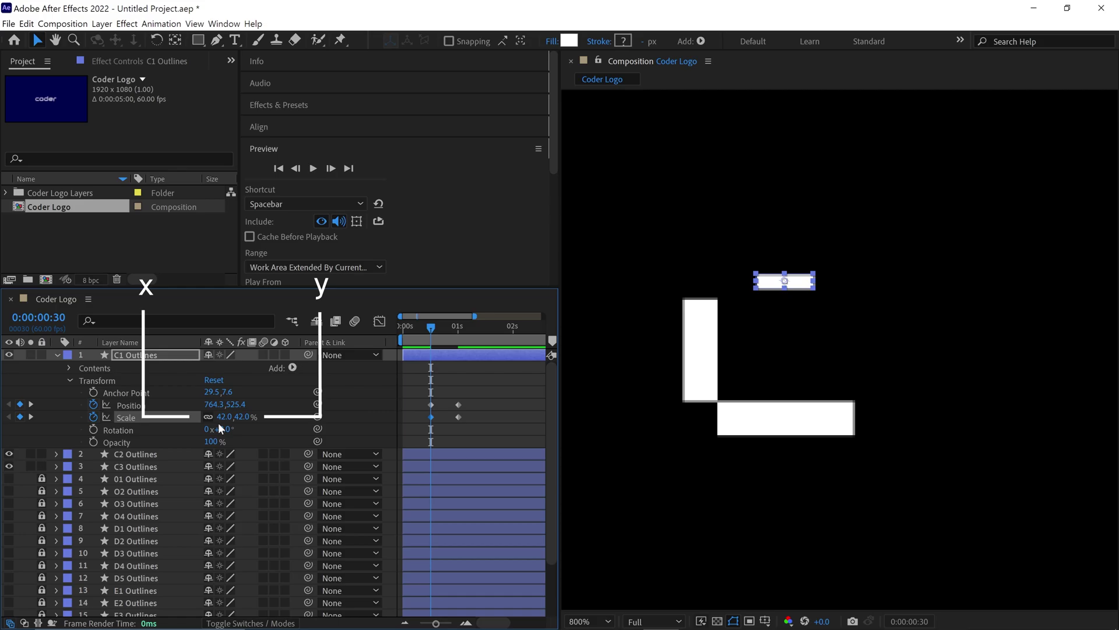
key("ctrl+z")
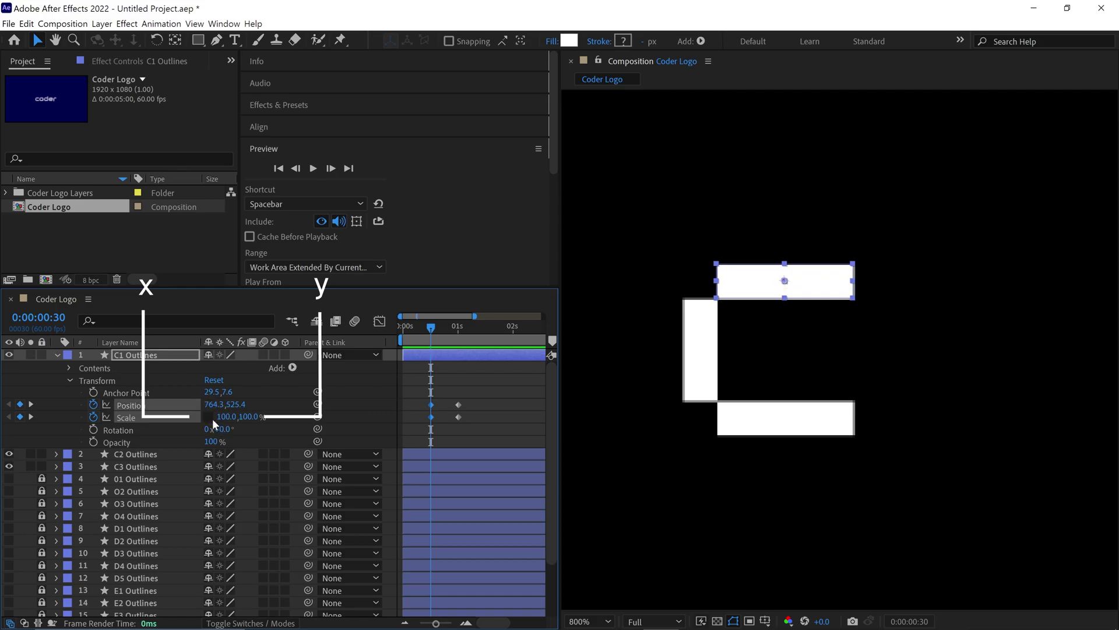
left_click_drag(216, 417, 326, 428)
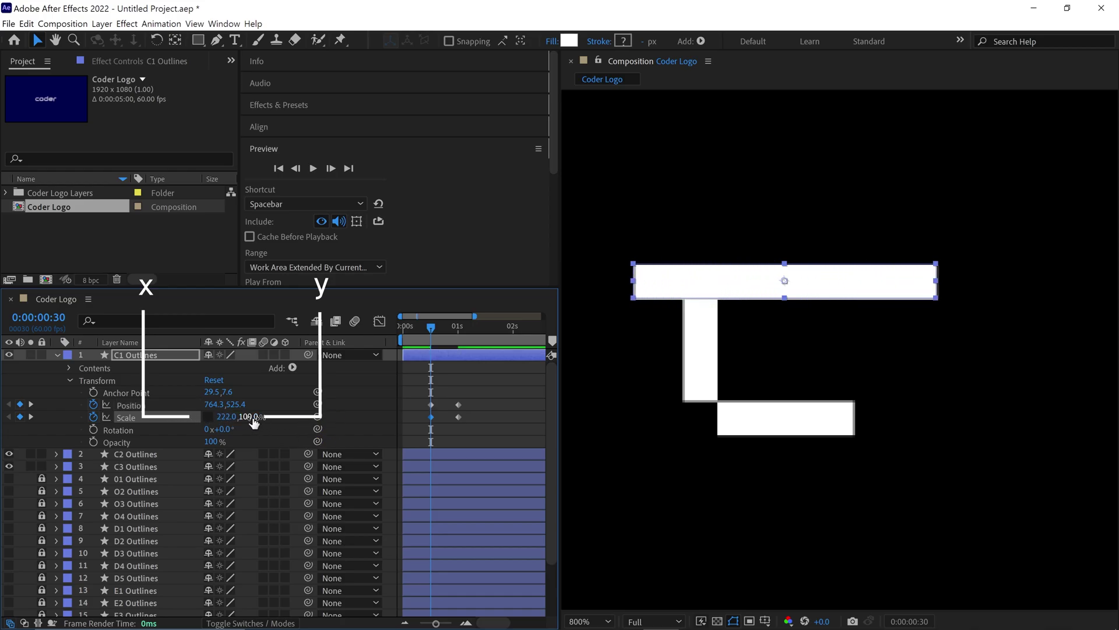
mouse_move(250, 417)
left_mouse_down()
mouse_move(172, 412)
mouse_move(490, 422)
mouse_move(332, 424)
mouse_move(420, 429)
left_mouse_up()
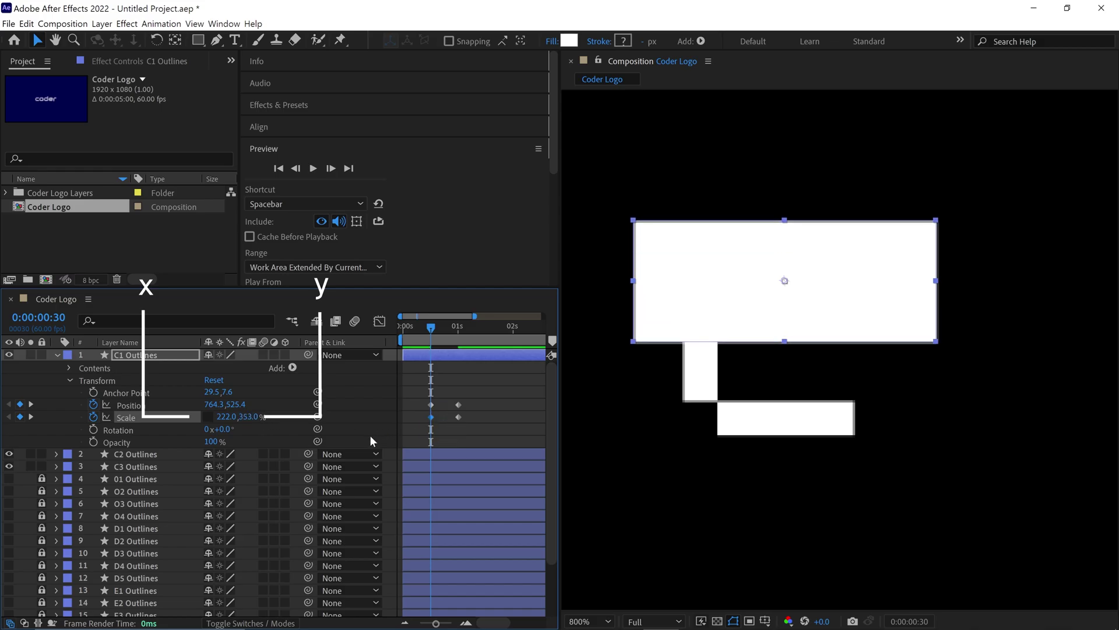
key("ctrl+z")
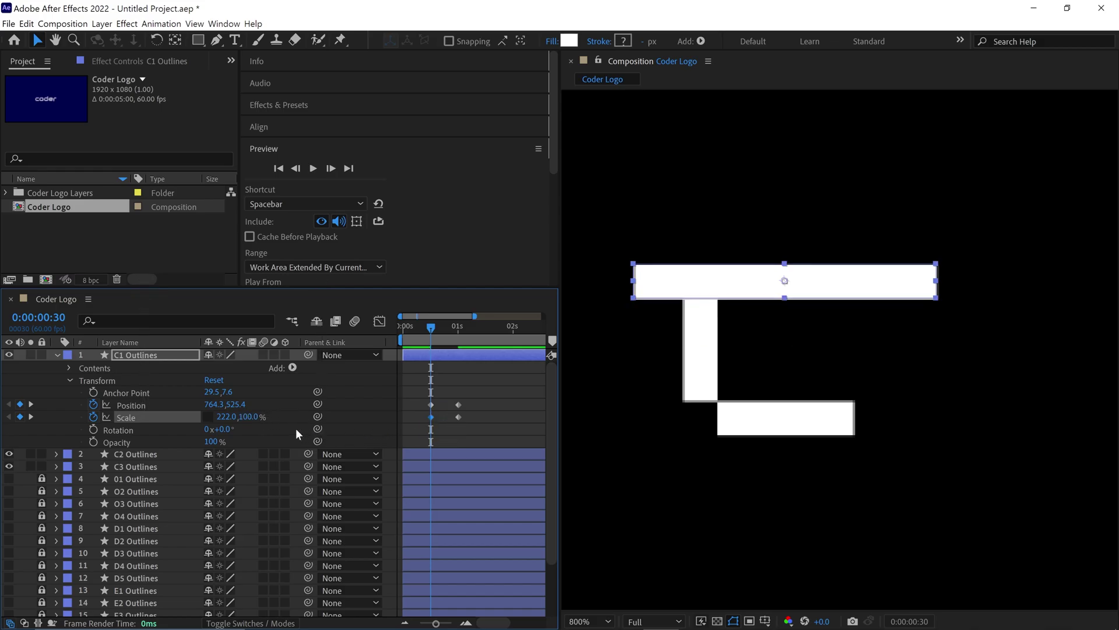
key("ctrl+z")
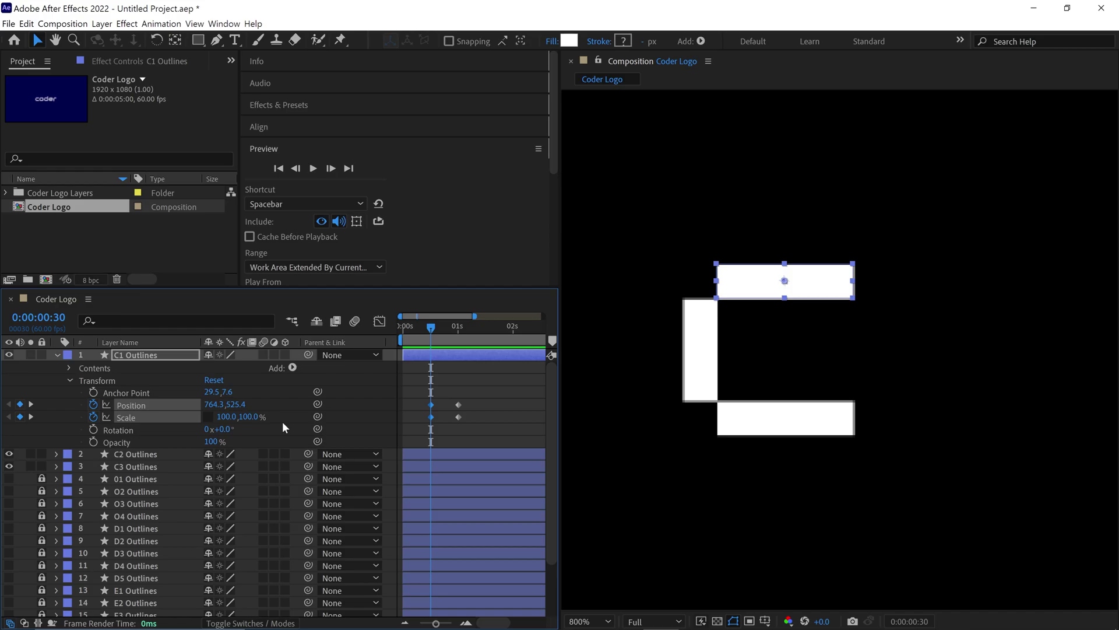
Step: Move the C1 bar left to 441.5,525.4 at 0:00:00:30, then raise it to 441.5,276.4 at 0s
key("comma")
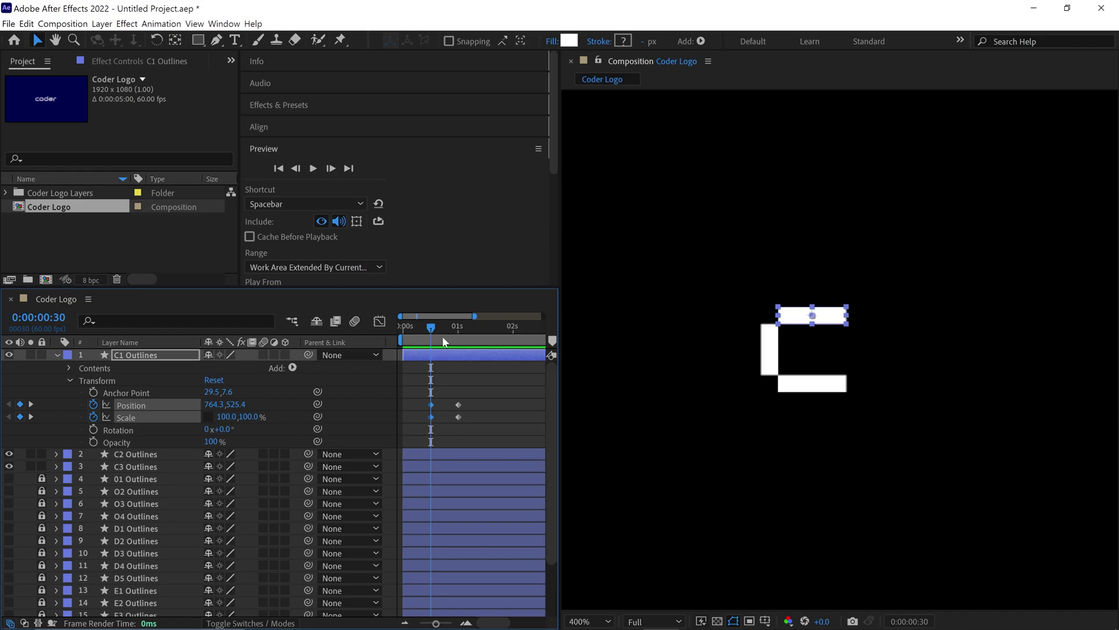
left_click(189, 355)
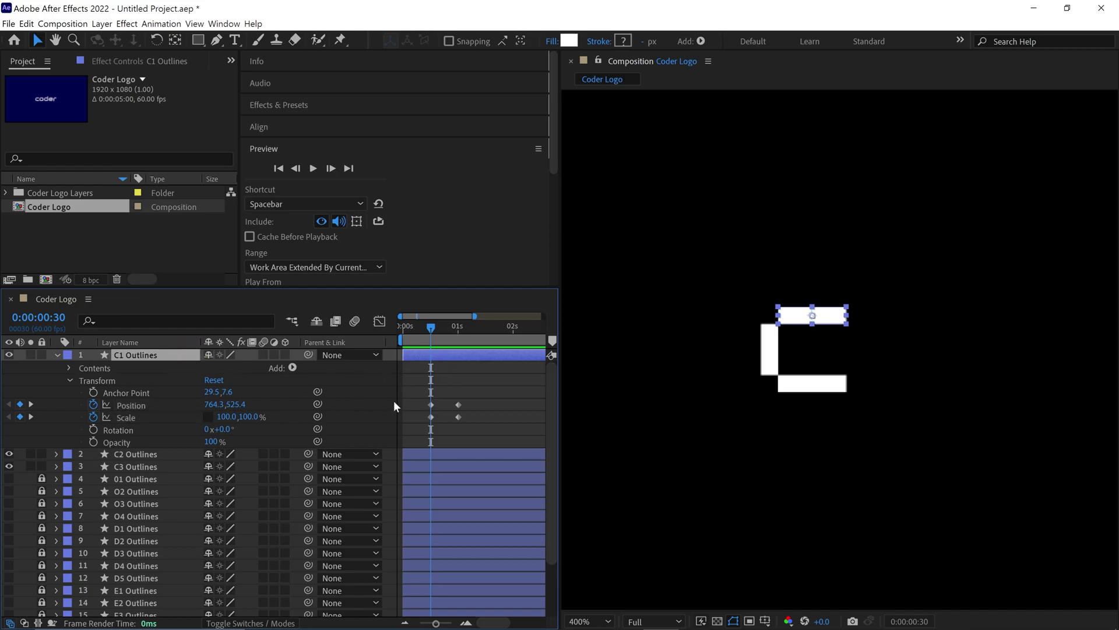
left_click_drag(827, 319, 605, 332)
key("comma")
left_click_drag(725, 338, 645, 340)
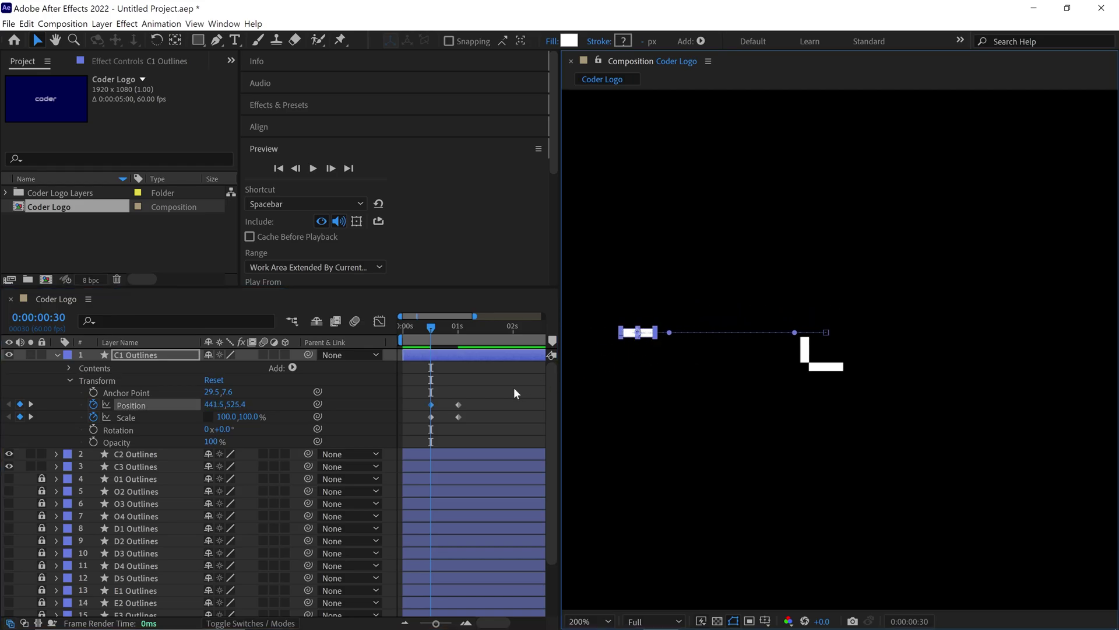
left_click(391, 324)
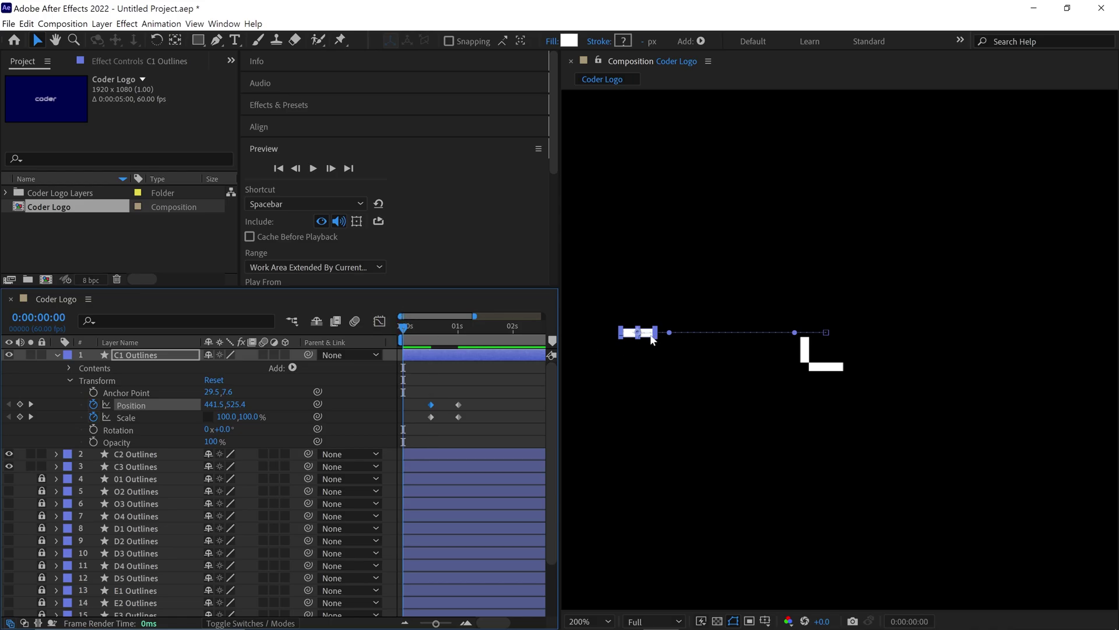
left_click_drag(652, 341, 683, 192)
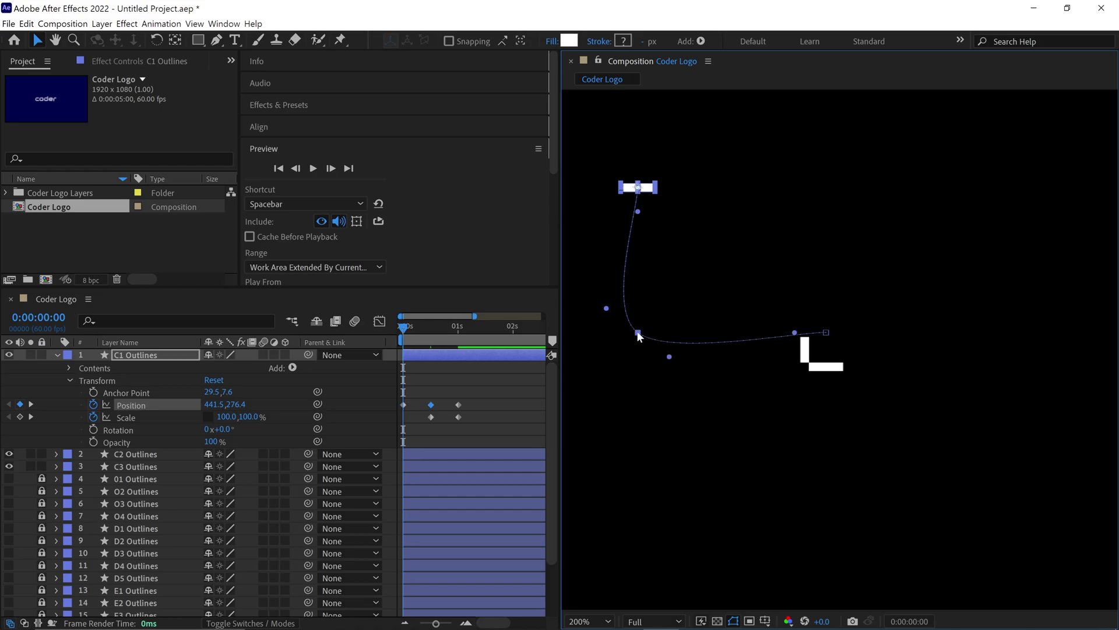
Step: Convert the bend in C1's motion path into a sharp corner with the Convert Vertex Tool
left_click(219, 41)
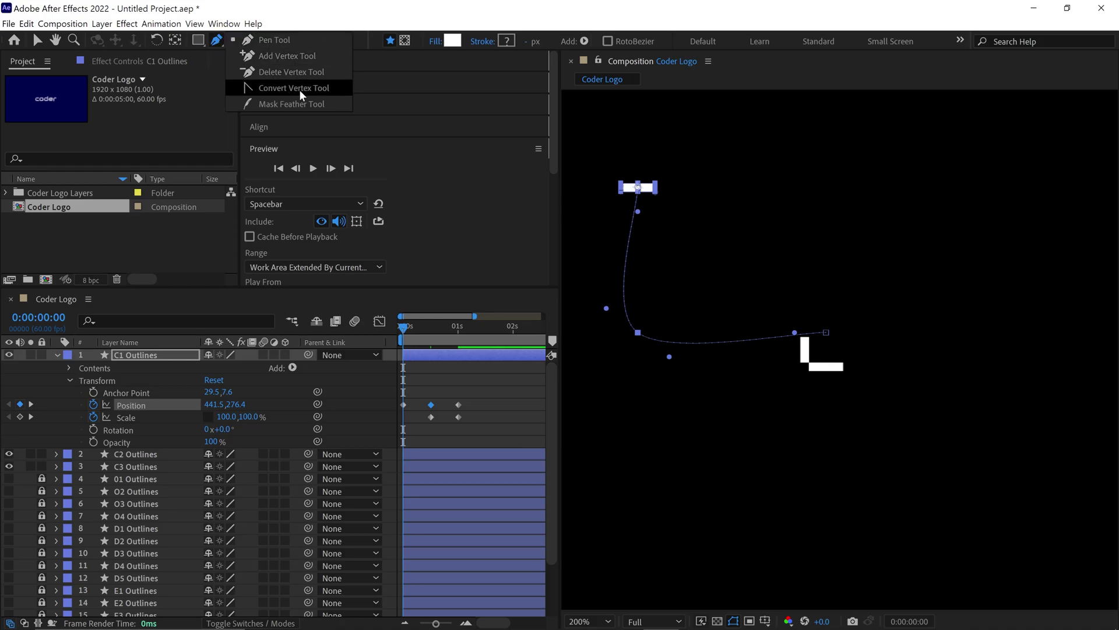
left_click(332, 89)
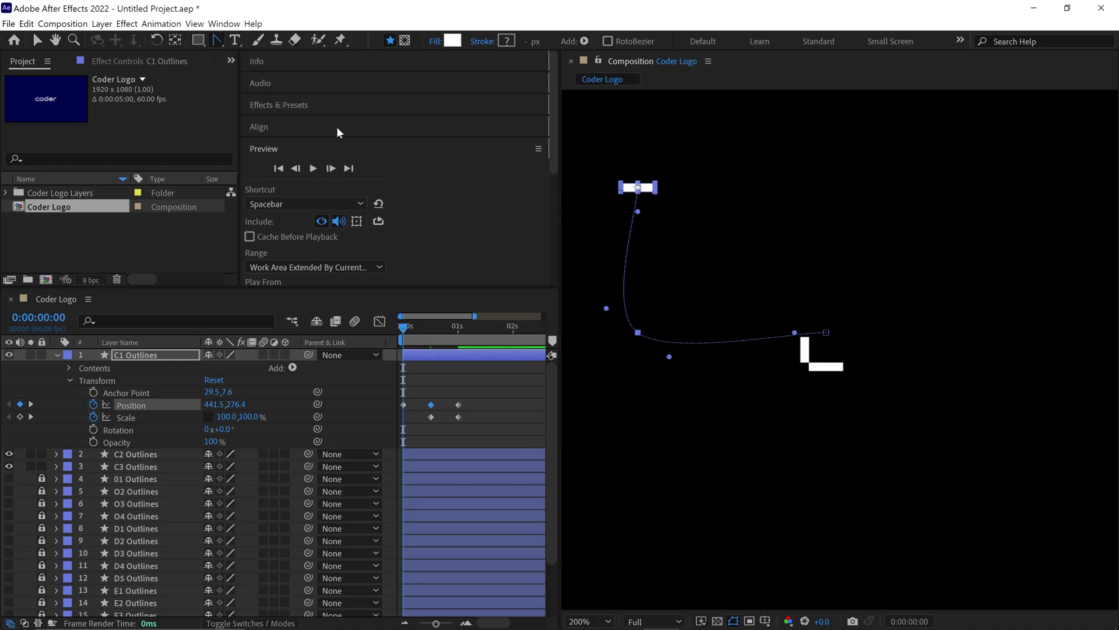
left_click(638, 333)
key("v")
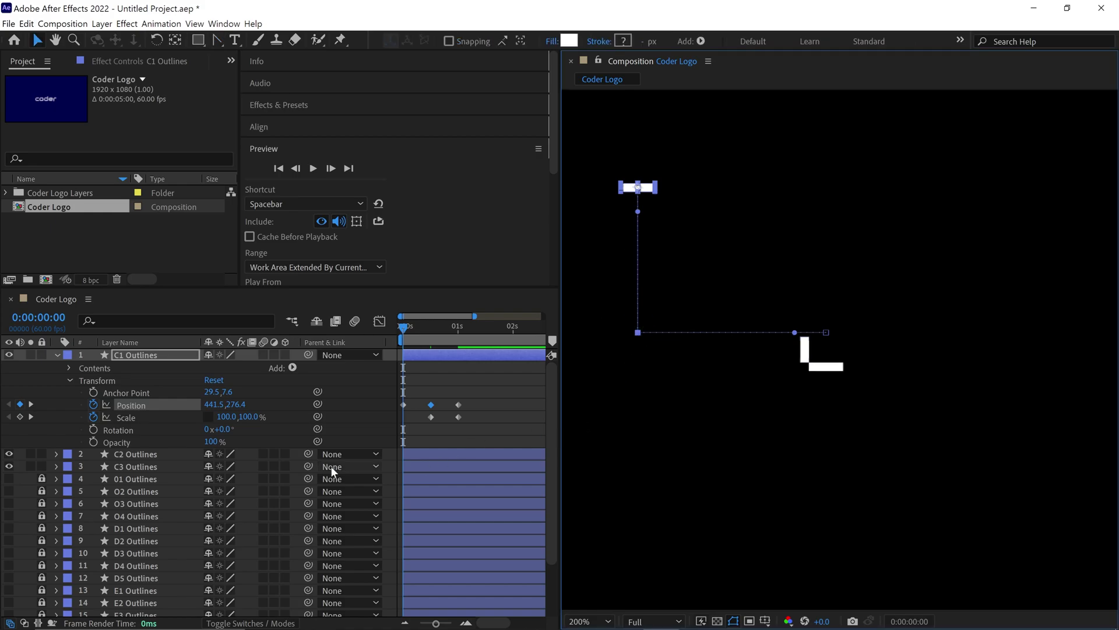
Step: Key C1's Scale at 0s as 40,0% so the block starts flat
left_click(20, 418)
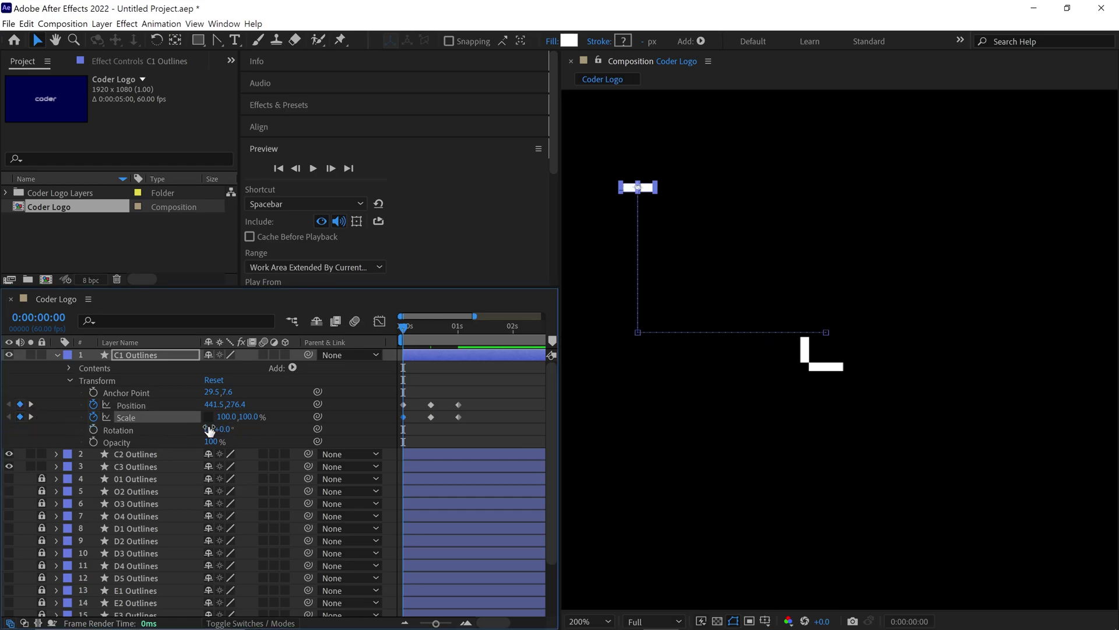
left_click(226, 416)
type("40")
key("Return")
left_click(244, 417)
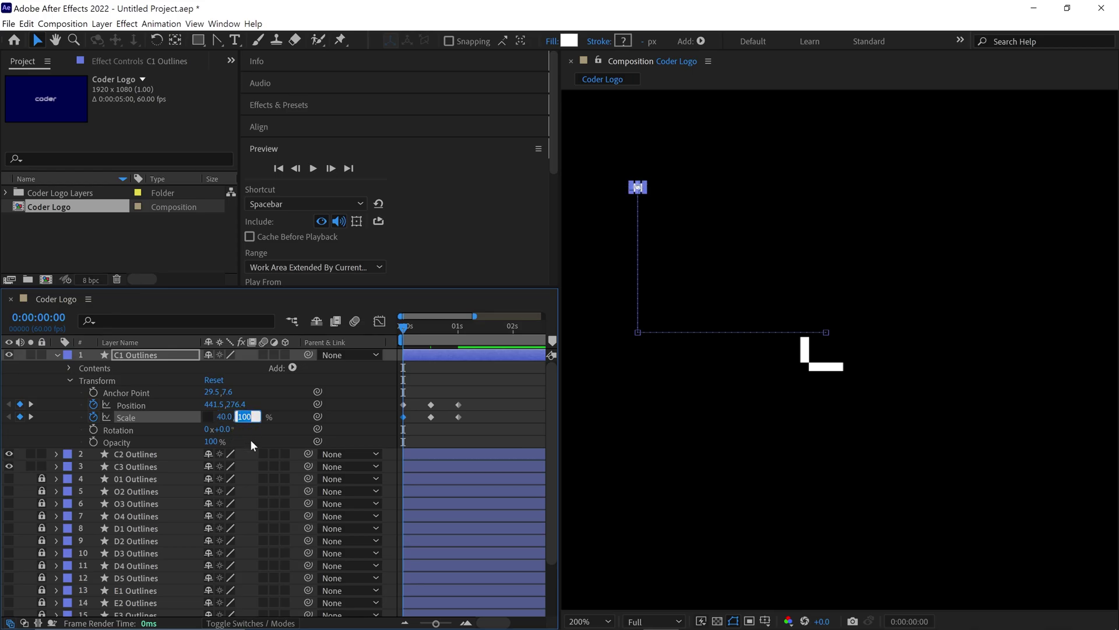
type("0")
key("Return")
Step: Set Scale width 40% at 0:00:00:30, stretch to 40,760.7% at frame 17 and 286,100% at frame 49
left_click_drag(403, 330, 432, 334)
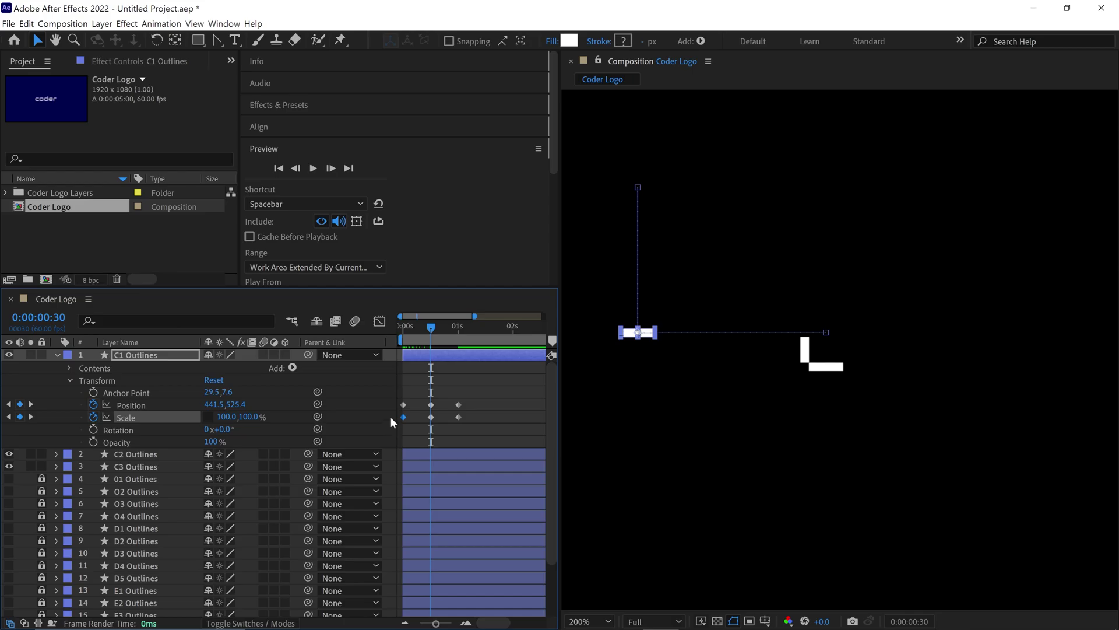
left_click(228, 417)
type("40")
key("Return")
left_click_drag(432, 327, 418, 331)
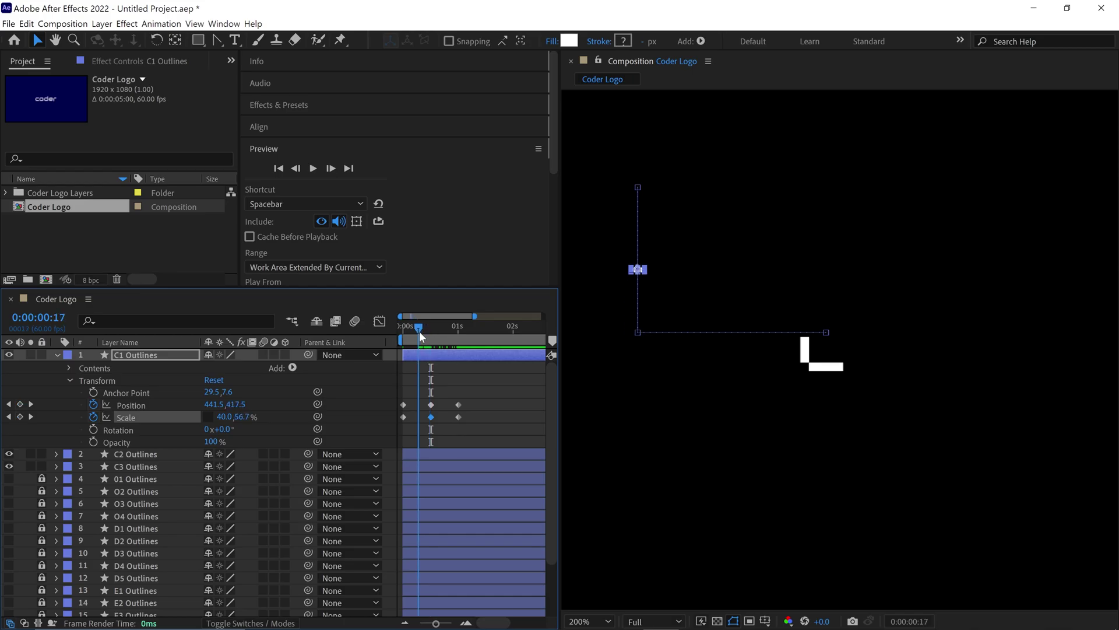
left_click_drag(247, 421, 795, 457)
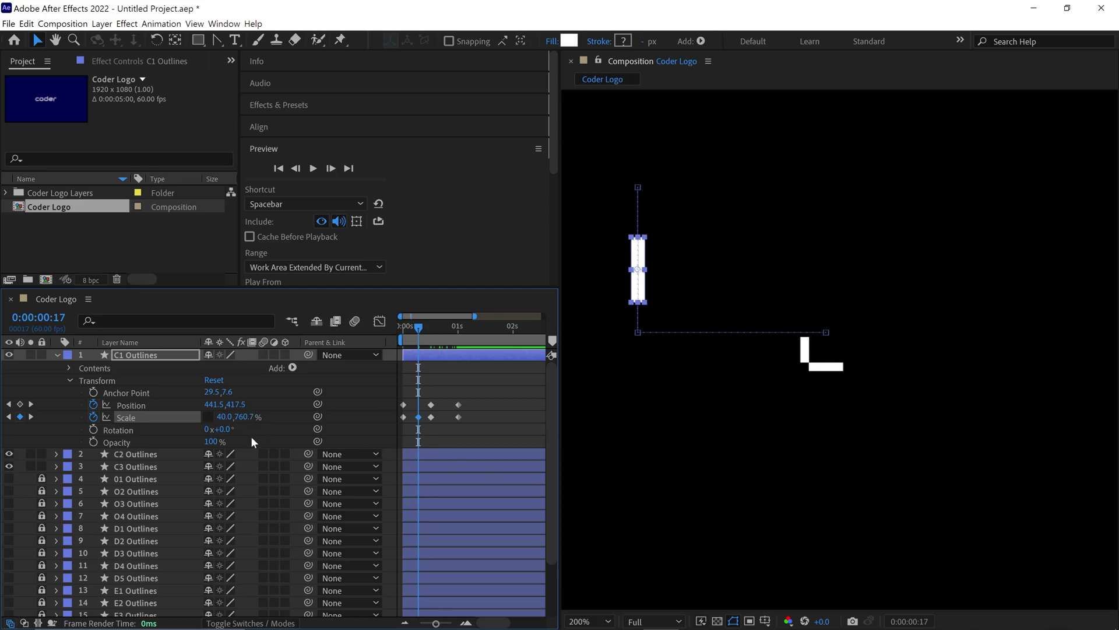
left_click_drag(419, 329, 448, 334)
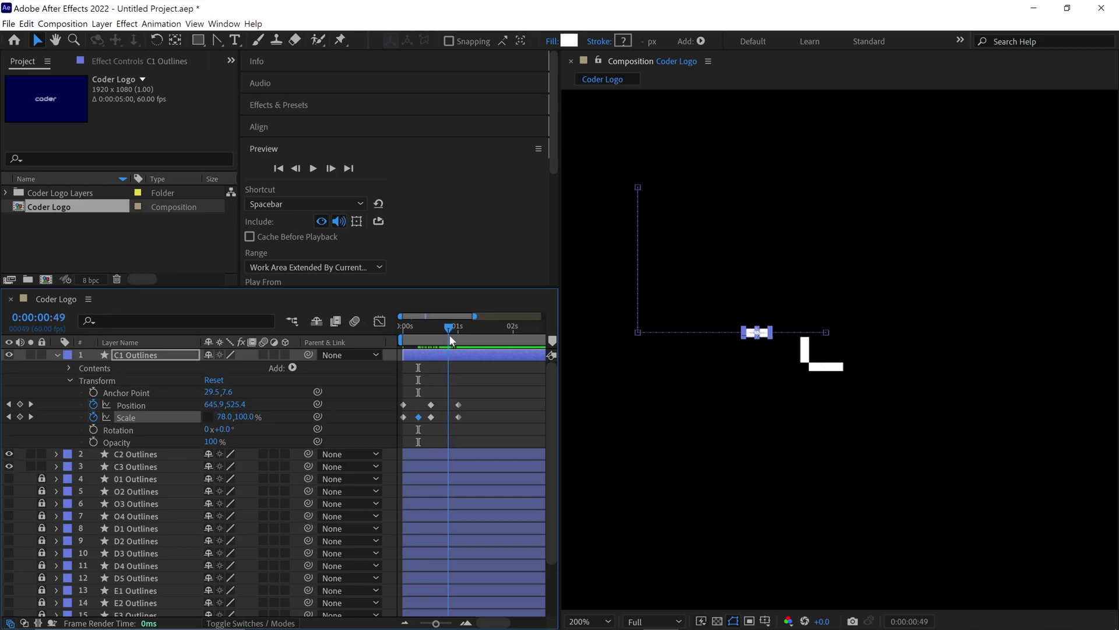
left_click_drag(225, 417, 328, 422)
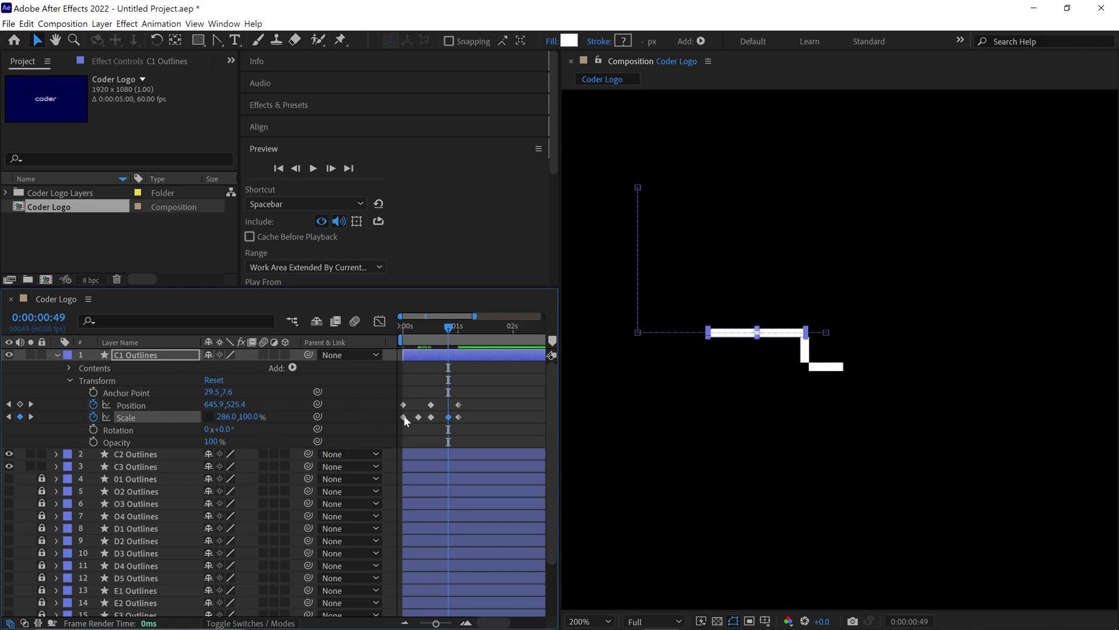
Step: Preview C1's drop-and-slide animation
left_click(480, 325)
key("space")
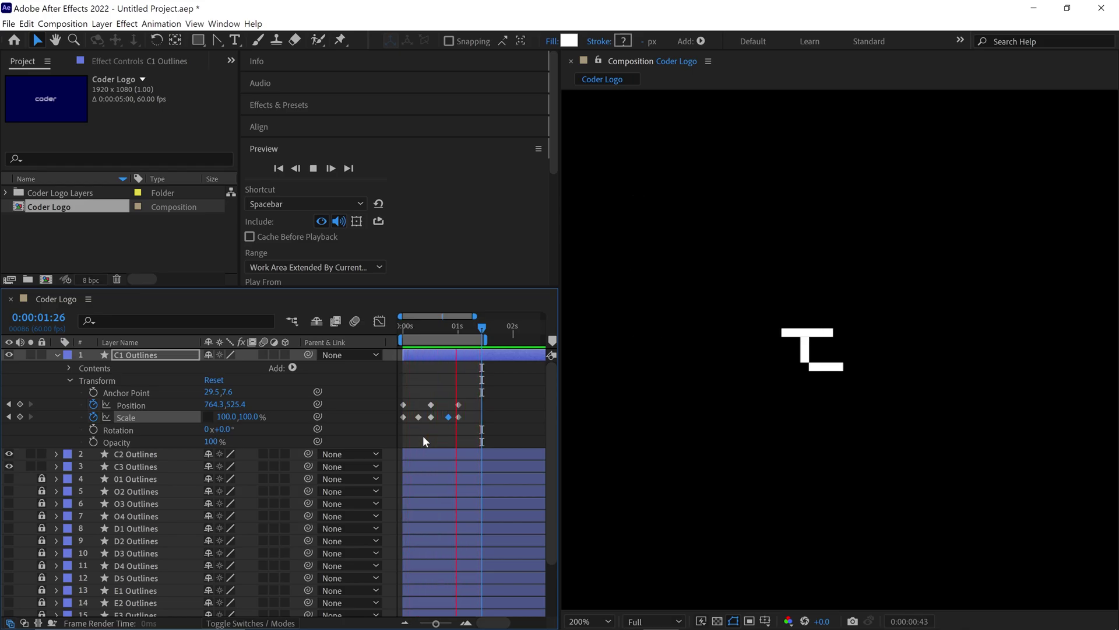
key("space")
Step: Apply Easy Ease to all C1 Position and Scale keyframes and preview the eased motion
left_click_drag(484, 393, 394, 430)
right_click(460, 406)
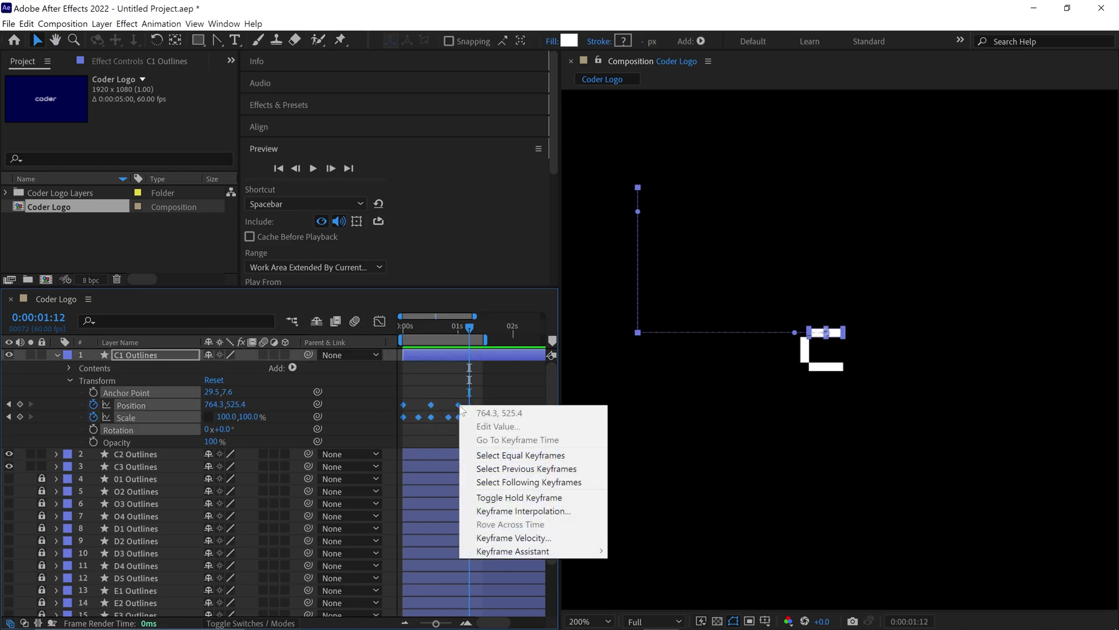
mouse_move(513, 551)
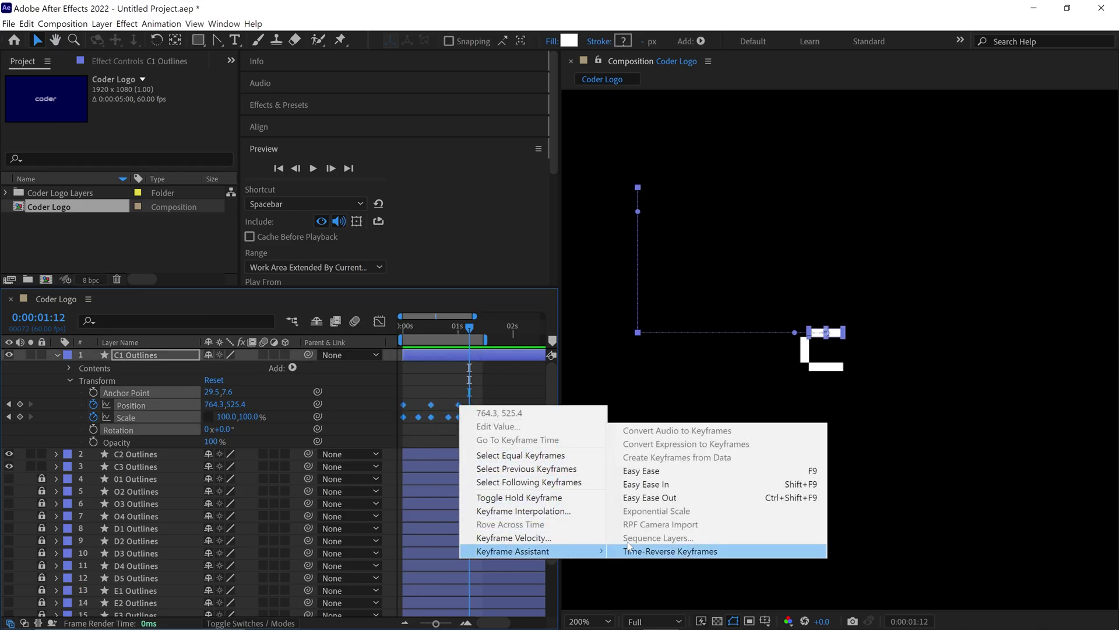
left_click(628, 475)
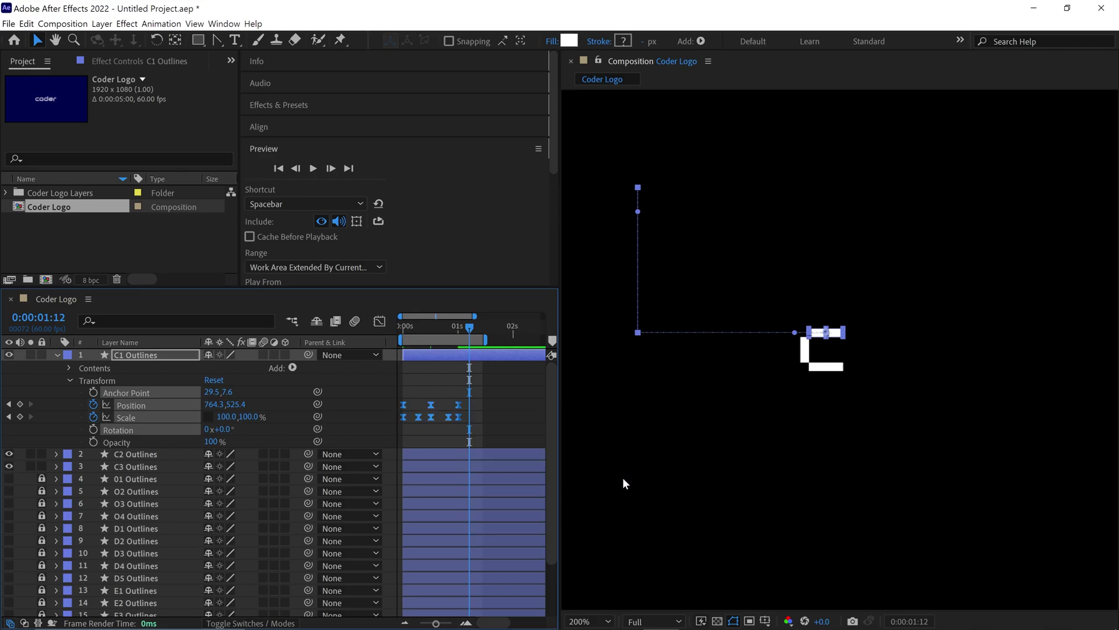
key("space")
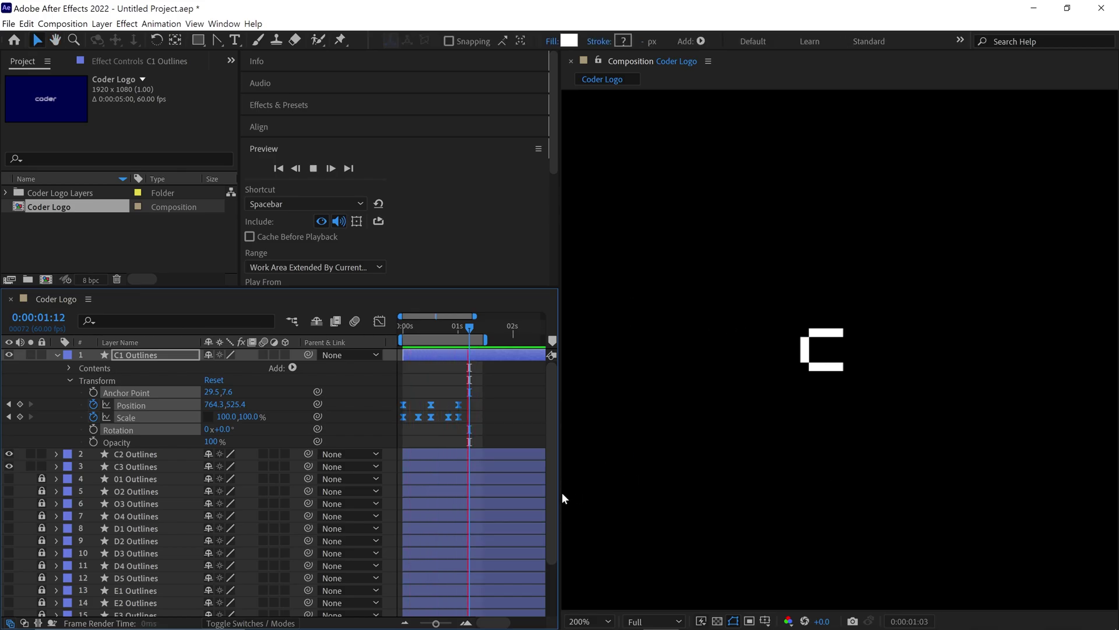
scroll(705, 424, "down", 2)
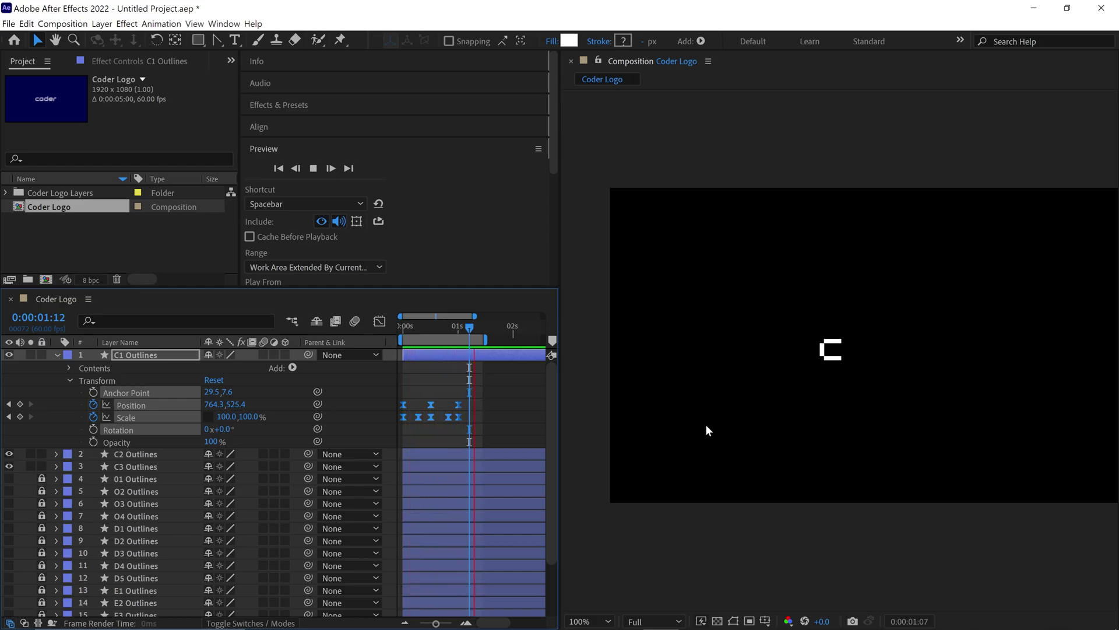
key("space")
key("period")
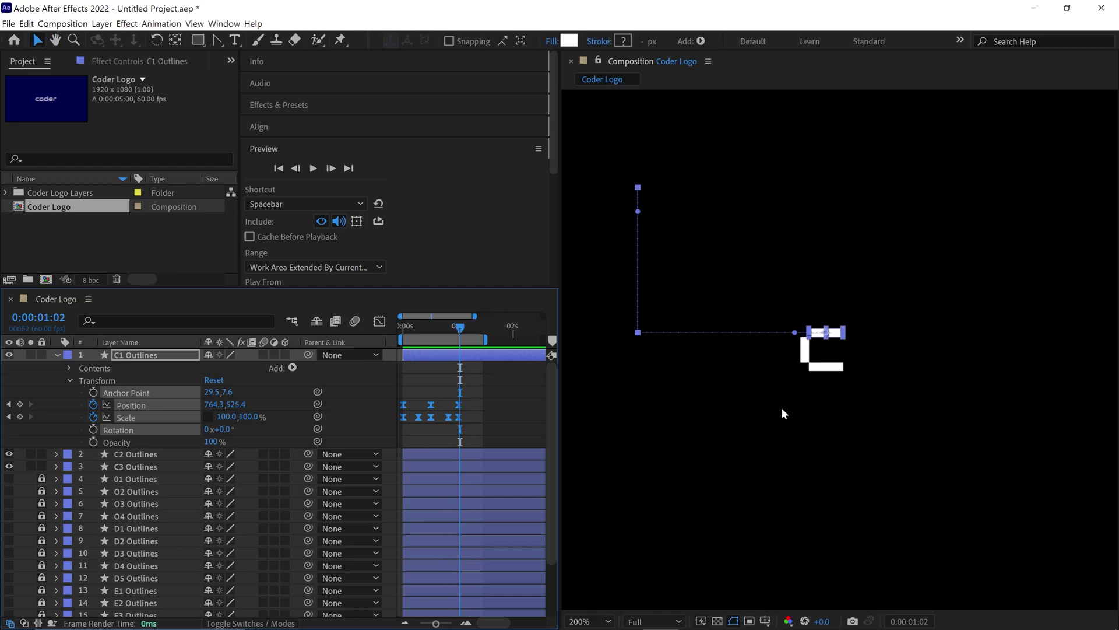
Step: Reveal C2 Outlines' Transform properties and start Position and Scale keyframes at 0:00:01:00
left_click(57, 356)
left_click(142, 368)
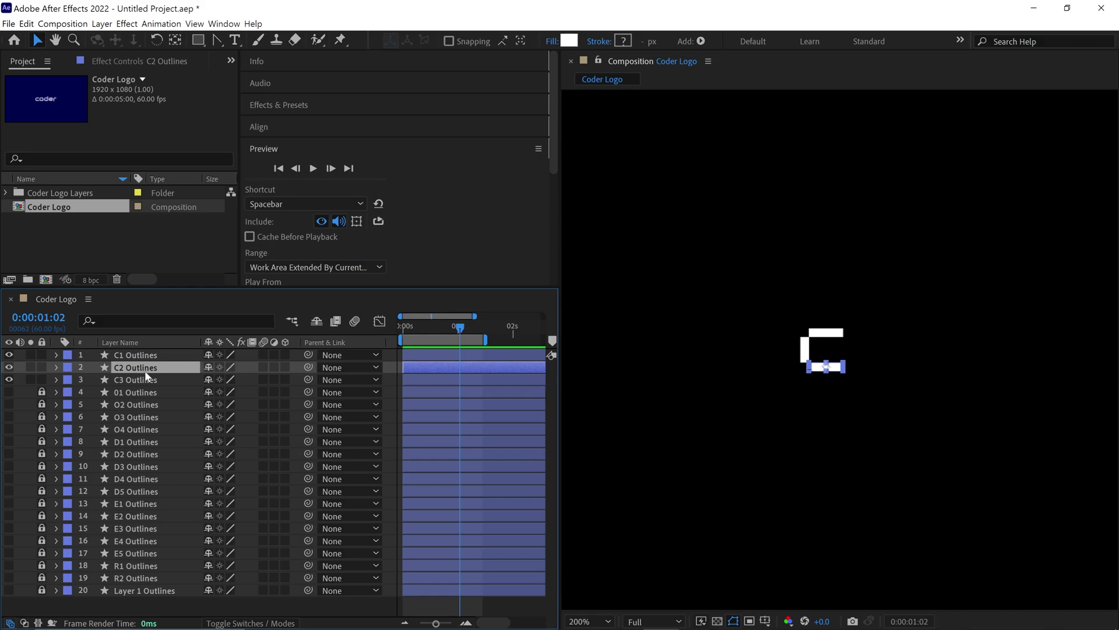
left_click(56, 367)
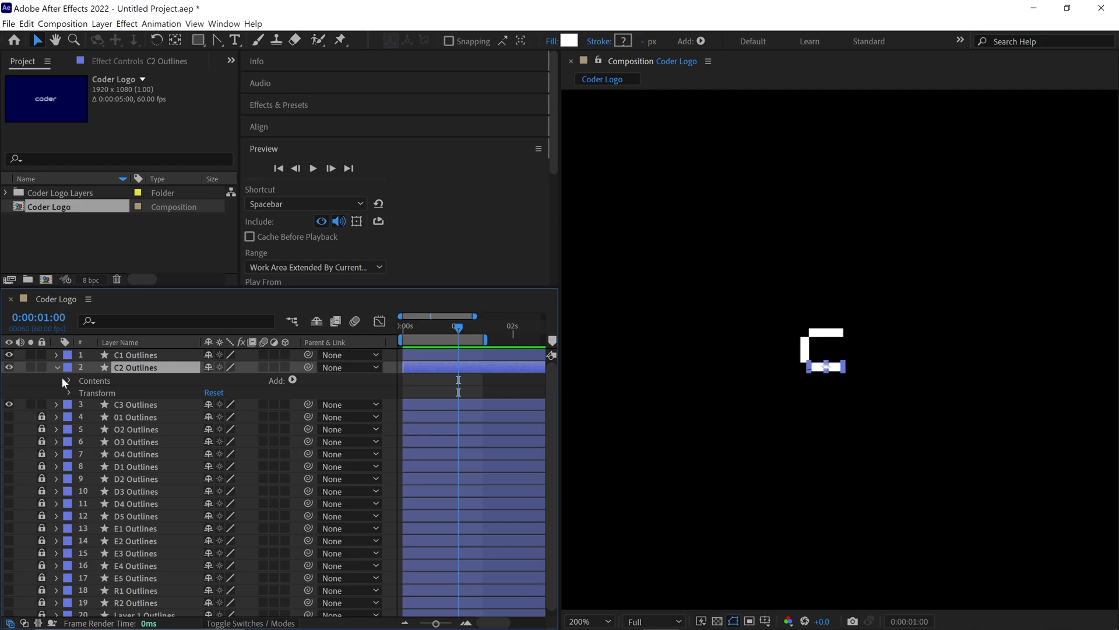
left_click(69, 393)
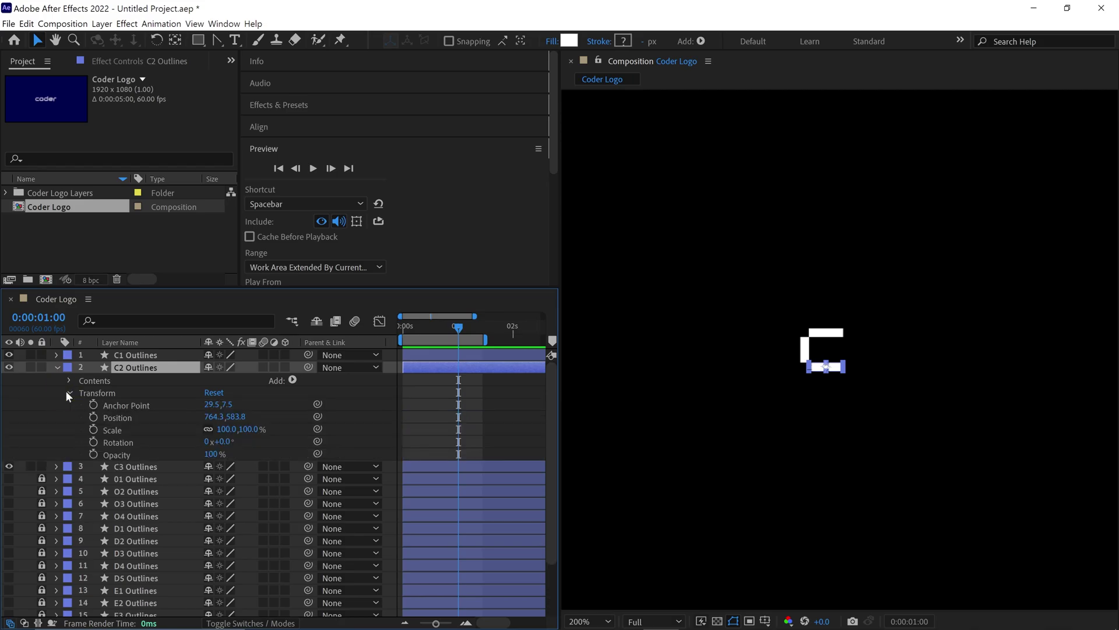
left_click(94, 417)
left_click(94, 430)
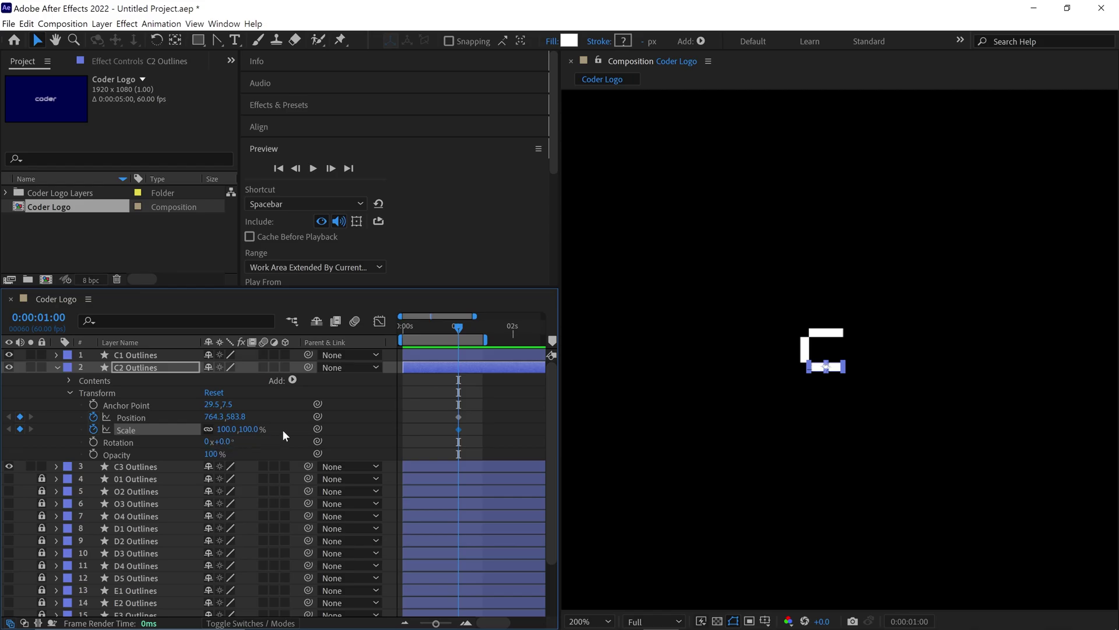
Step: Add C2 Position and Scale keyframes at 0:00:00:30
left_click_drag(458, 328, 432, 334)
left_click(298, 169)
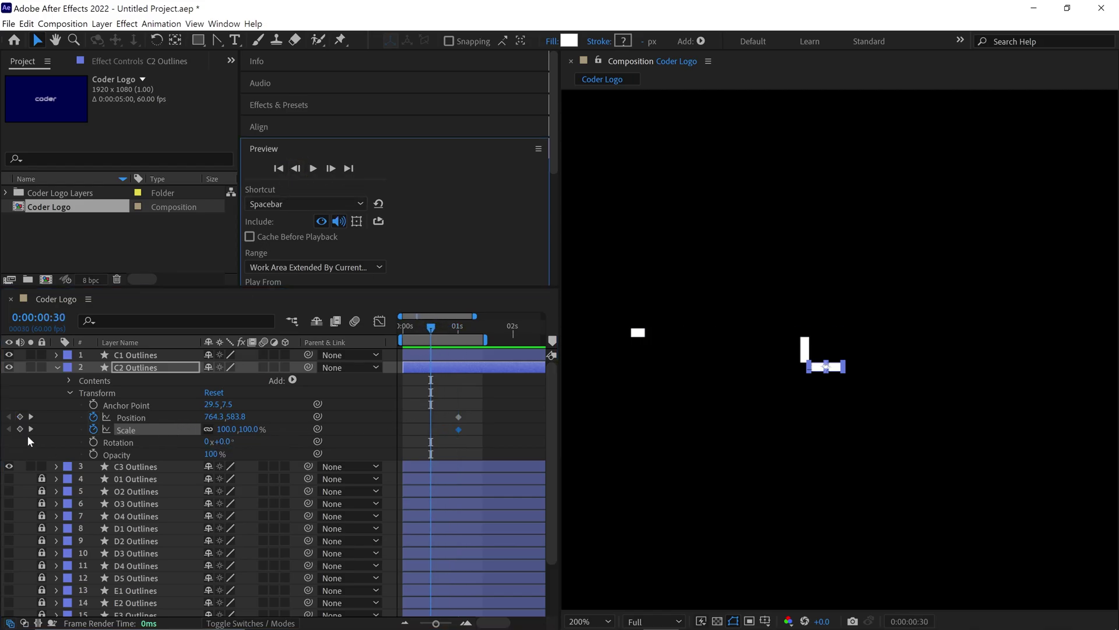
left_click(20, 416)
left_click(19, 429)
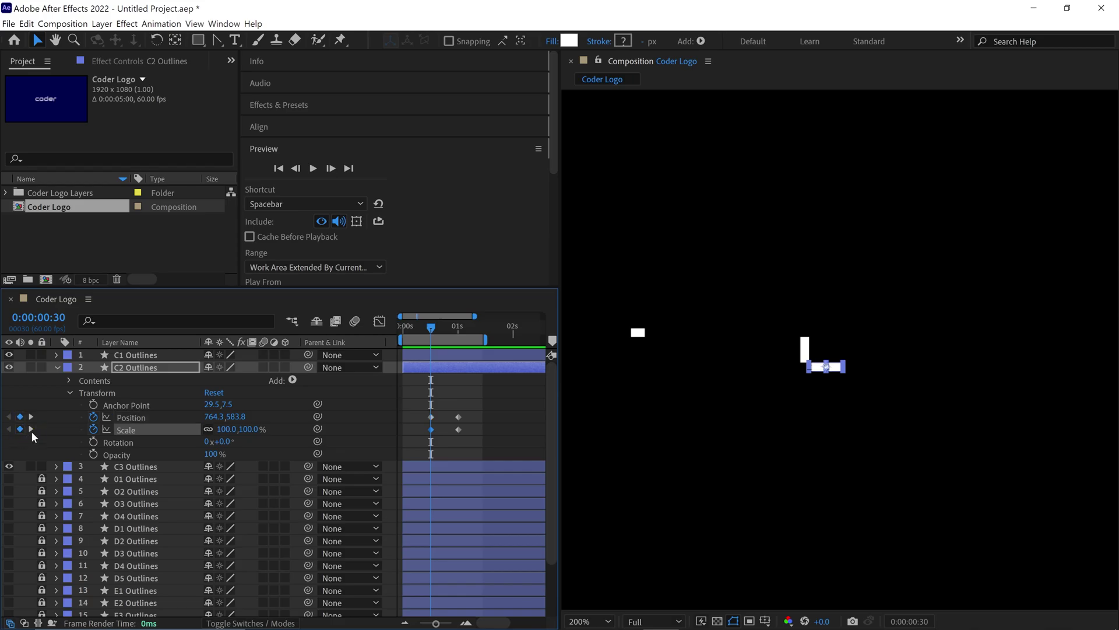
Step: Unlink C2's scale, move it left to 482.3,583.8 and set Scale to 40,100%
left_click(208, 429)
left_click_drag(814, 373, 673, 385)
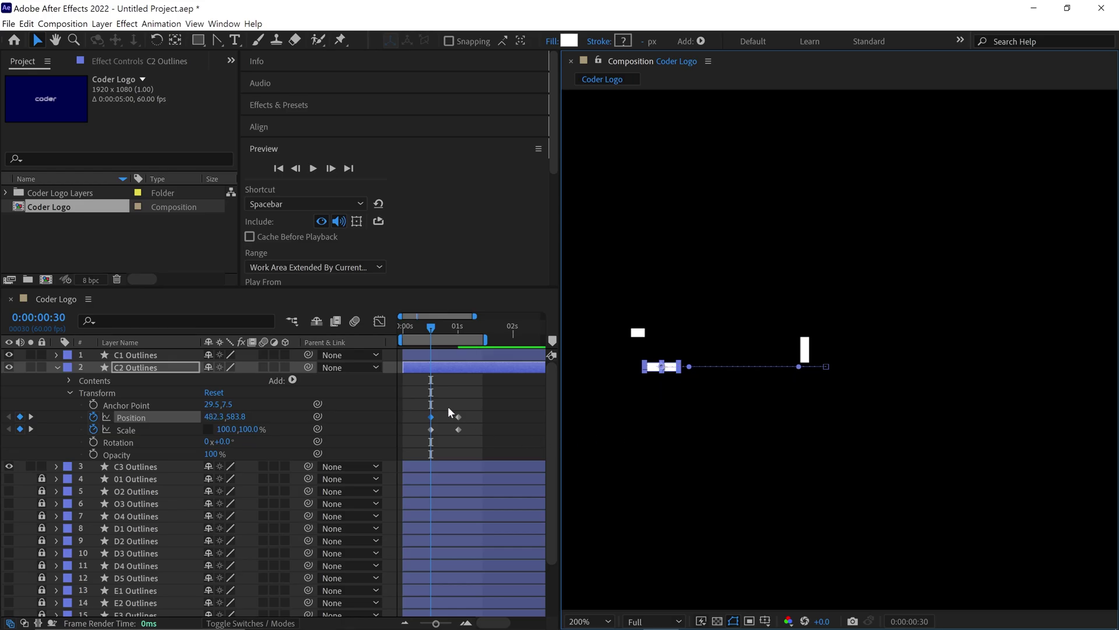
left_click_drag(227, 431, 210, 430)
left_click(228, 431)
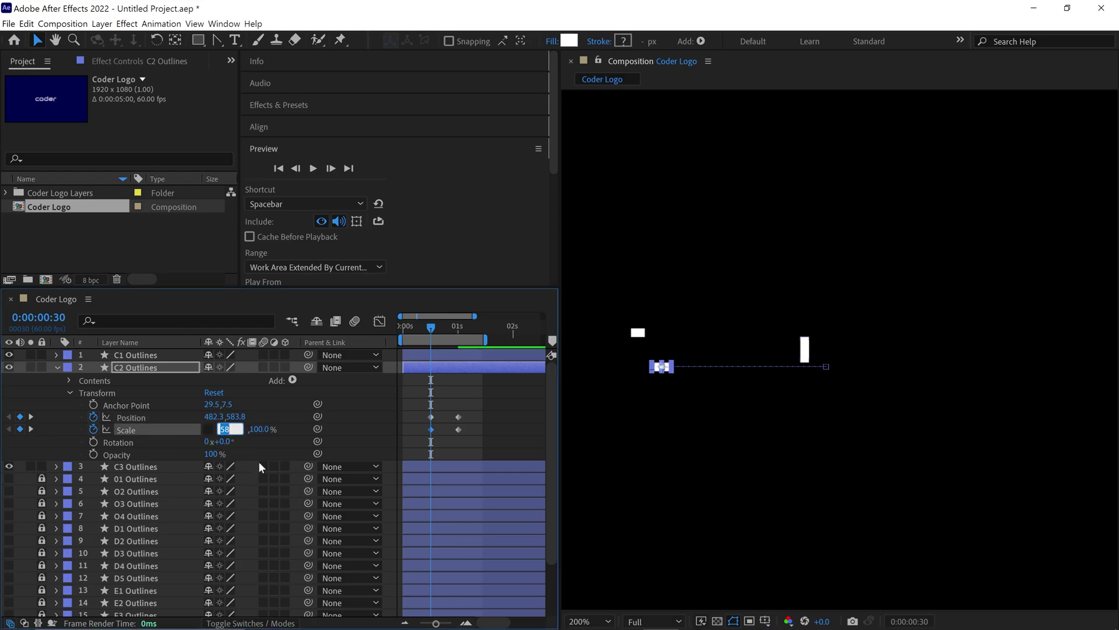
type("40")
key("Return")
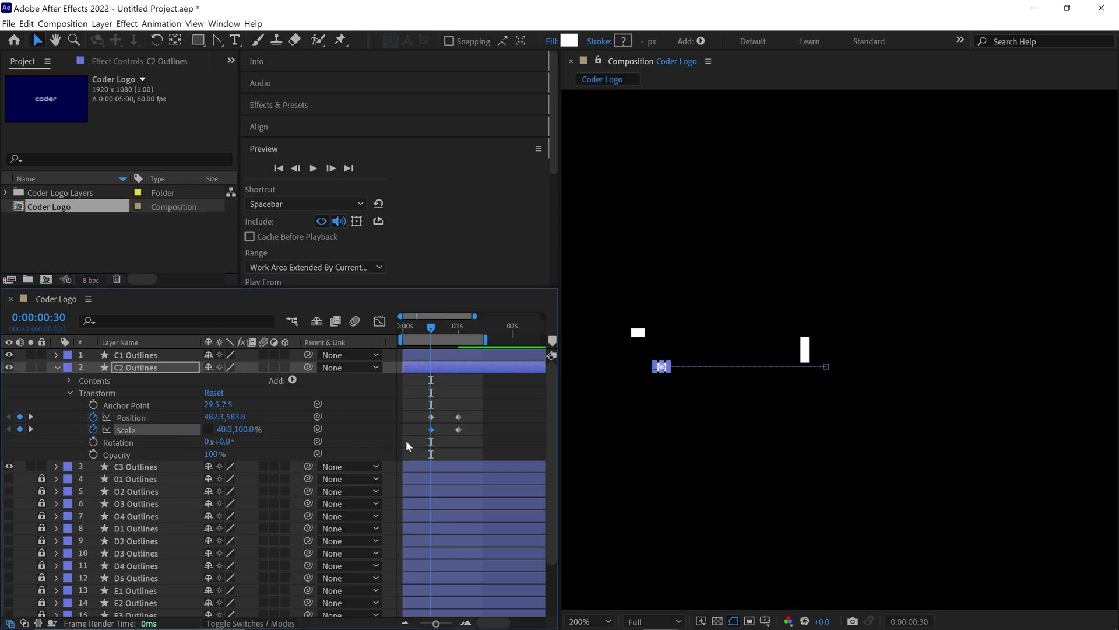
Step: At 0s, push the C2 block down to 482.3,833.8
left_click_drag(430, 330, 402, 330)
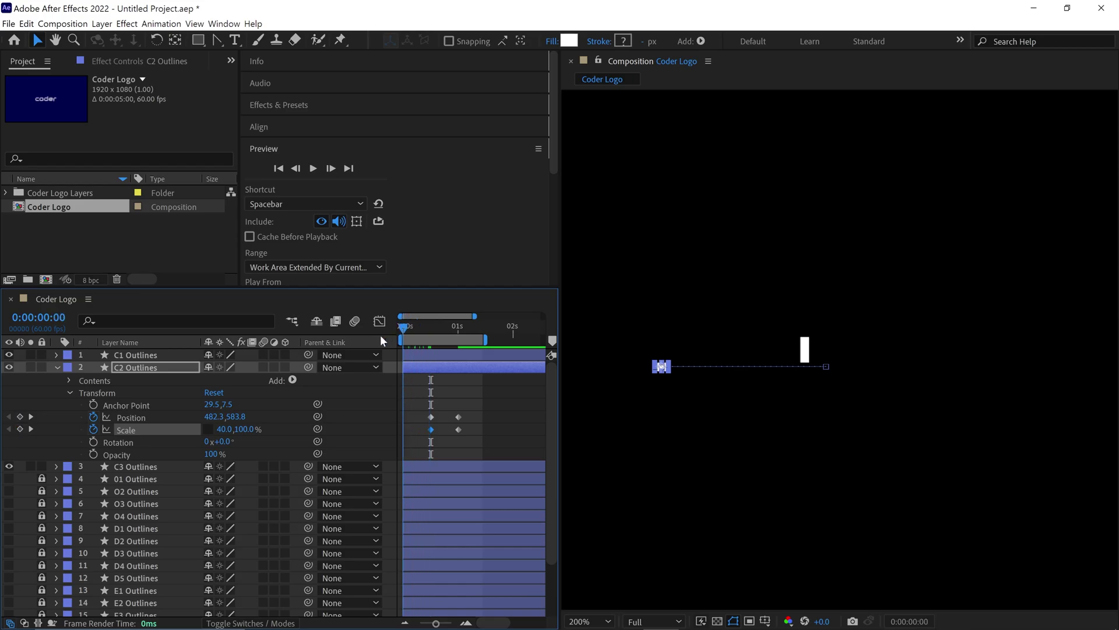
key("shift+Down")
key("shift+Down")
key("shift+Down")
key("shift+Down")
key("shift+Down")
key("shift+Down")
key("shift+Down")
key("shift+Down")
key("shift+Down")
key("shift+Down")
key("shift+Down")
key("shift+Down")
key("shift+Down")
key("shift+Down")
key("shift+Down")
key("shift+Down")
key("shift+Down")
key("shift+Down")
key("shift+Down")
key("shift+Down")
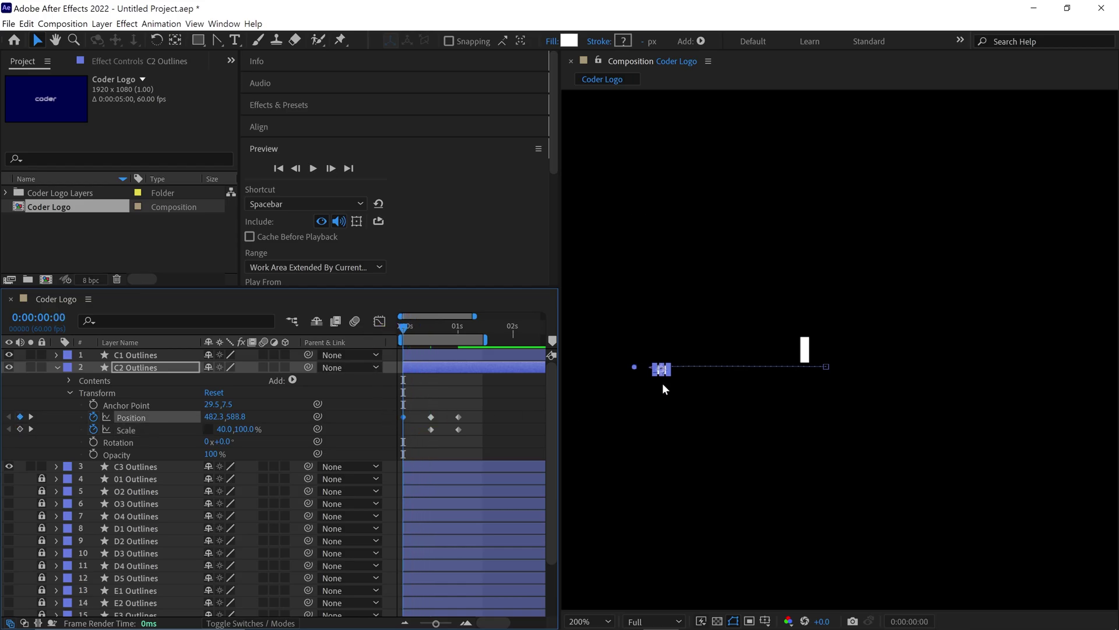
key("shift+Down")
key("shift+Down")
key("shift+Down")
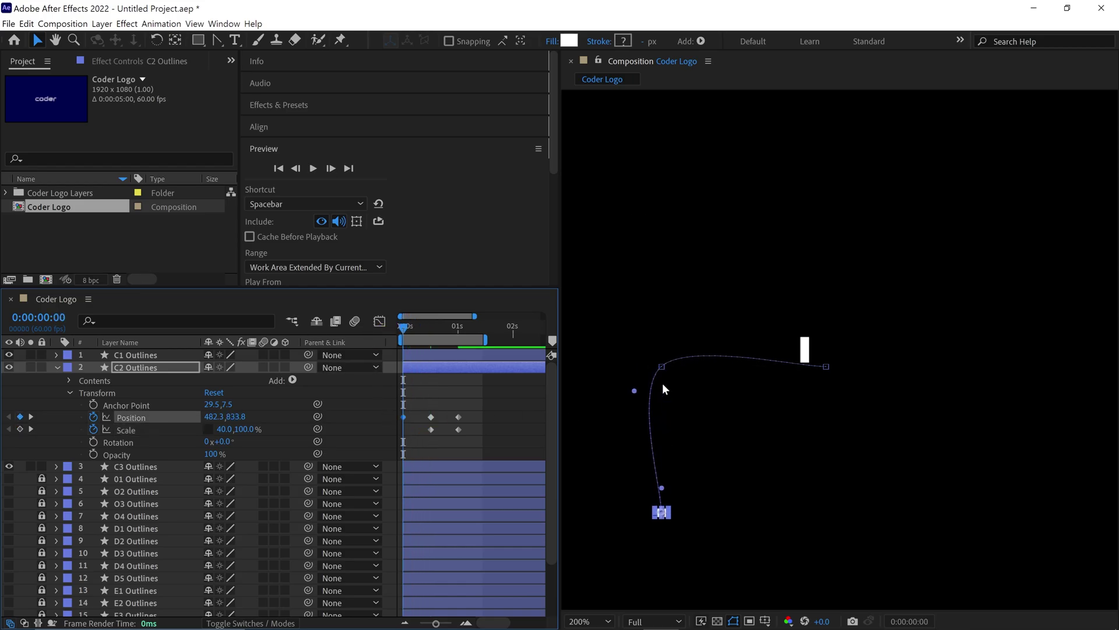
key("u")
Step: Convert the bend in C2's motion path into a sharp corner
left_click(662, 366)
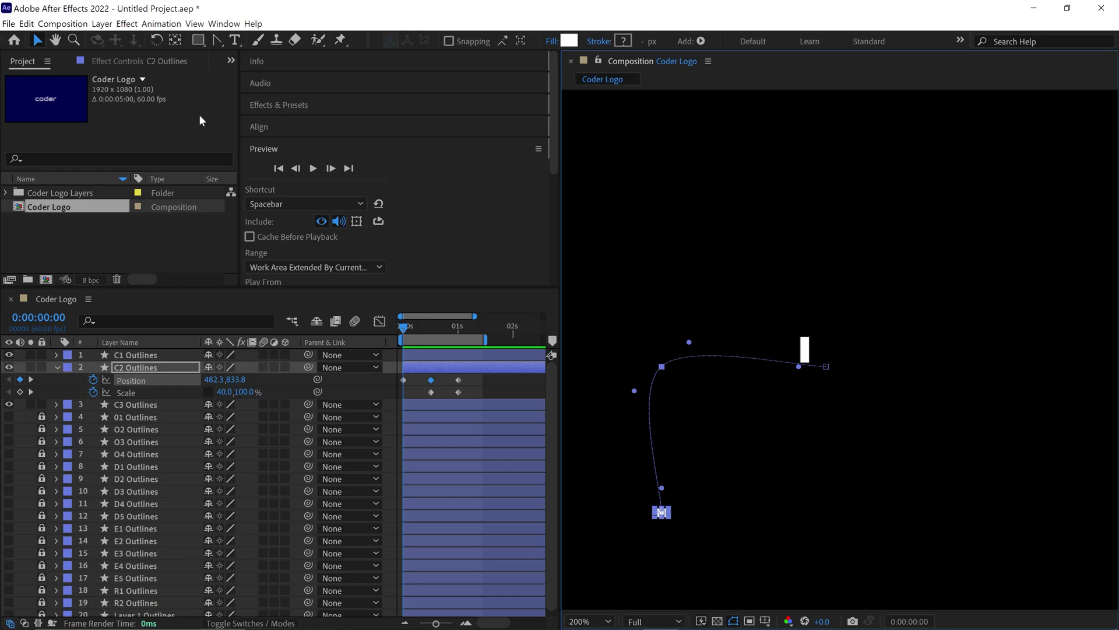
left_click(216, 41)
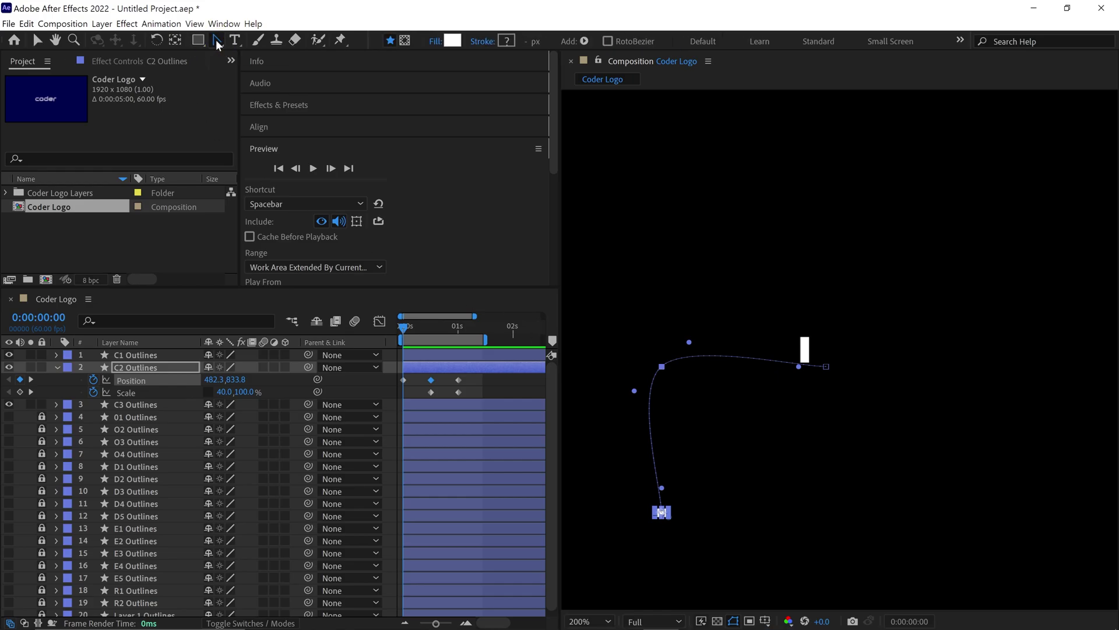
left_click(661, 367)
key("v")
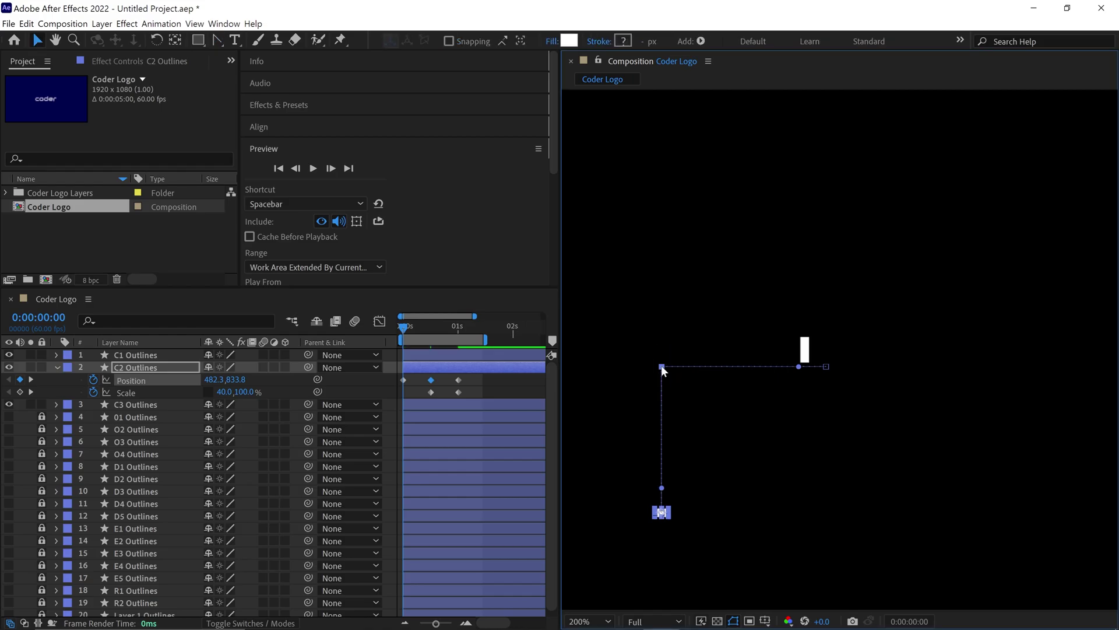
Step: Key C2's Scale at 0s with 0% vertical scale so it starts flat
left_click(20, 392)
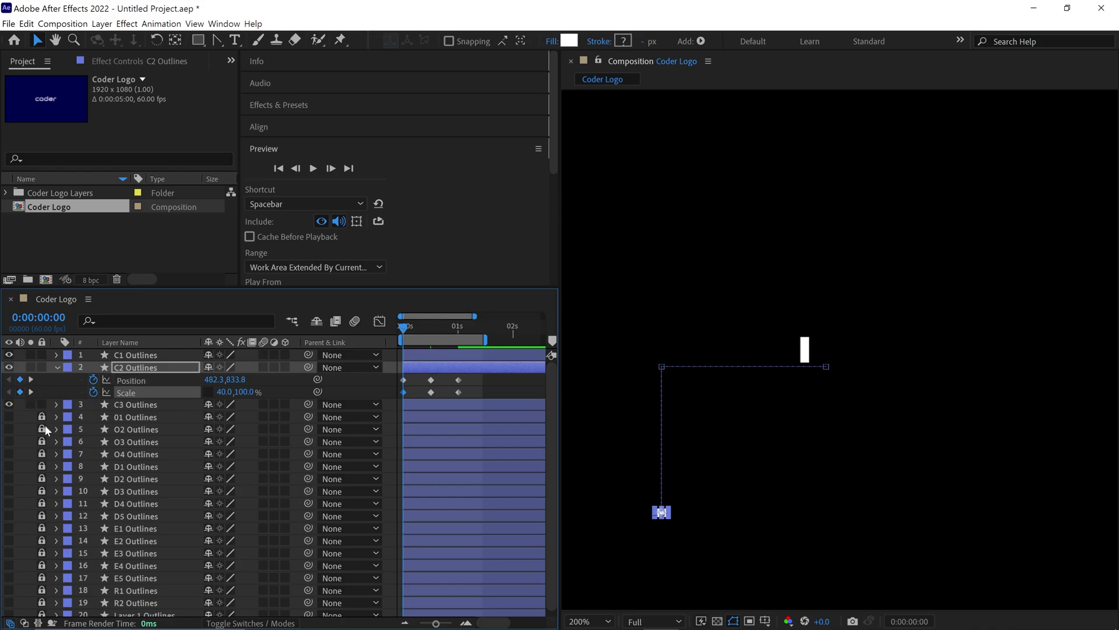
left_click(245, 392)
type("0")
key("Return")
Step: Stretch C2 to 40,744% at frame 21 and widen it to 213,100% at frame 51
left_click_drag(411, 329, 443, 337)
key("equal")
scroll(434, 369, "left", 1)
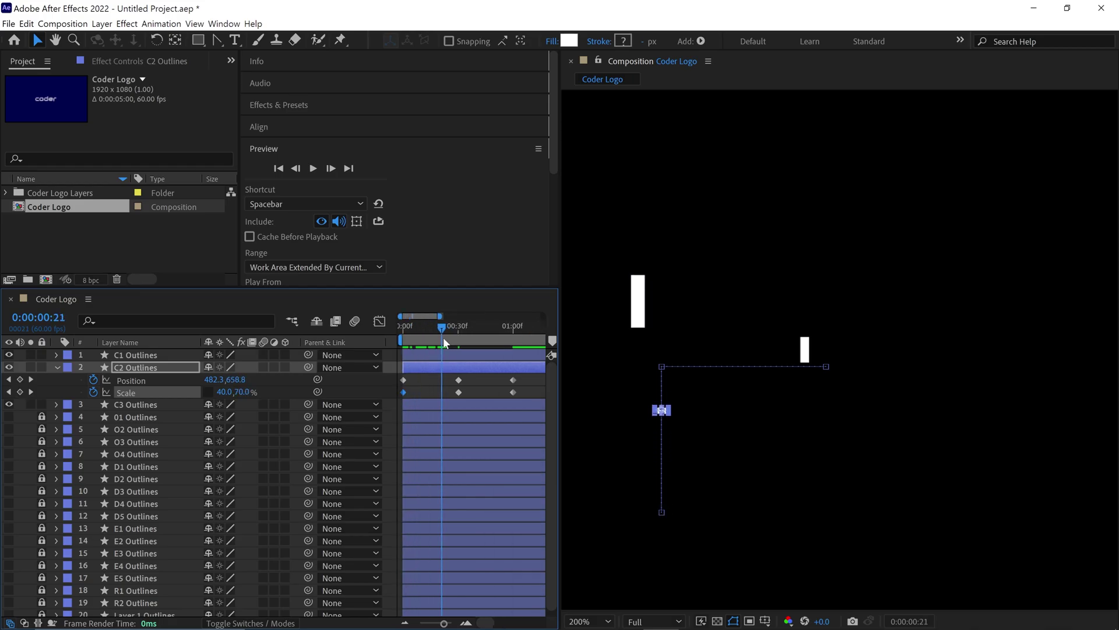
left_click_drag(240, 391, 746, 401)
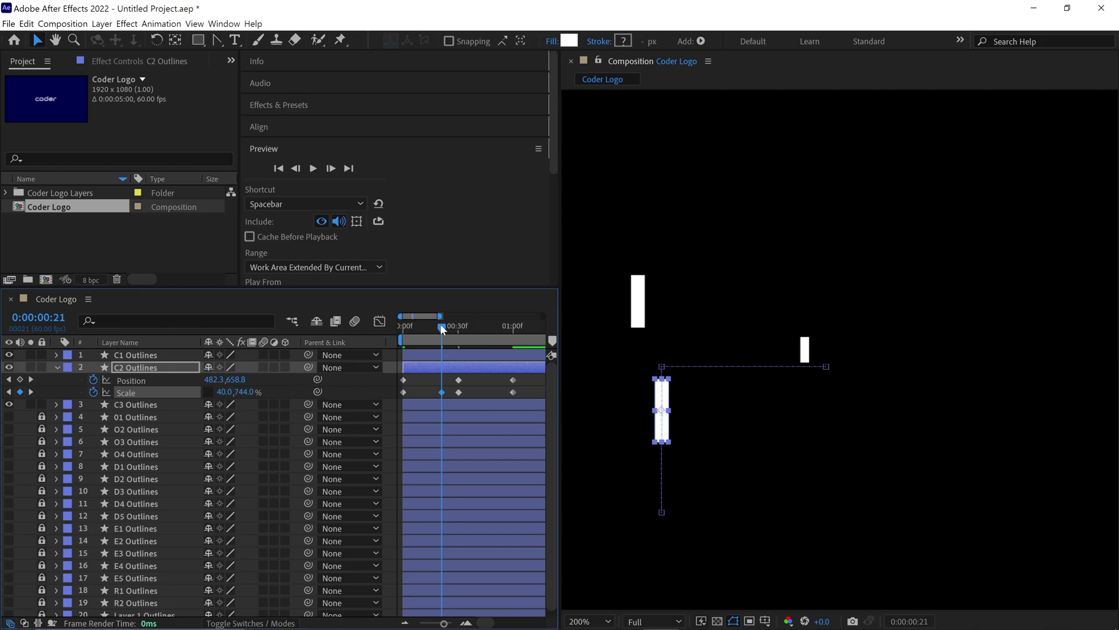
left_click_drag(441, 325, 496, 334)
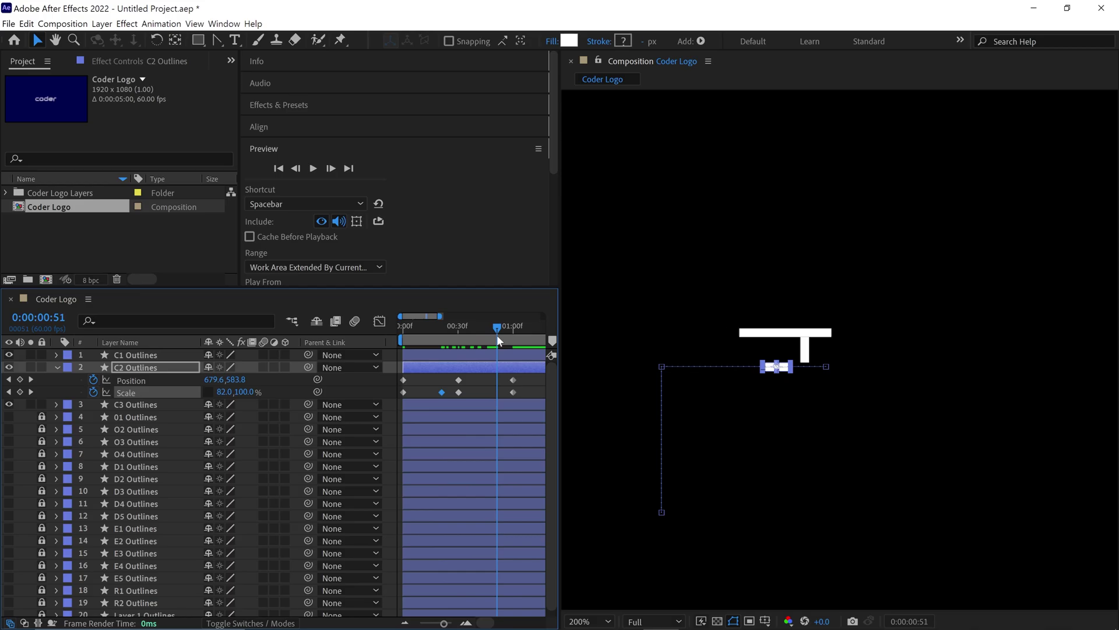
left_click(271, 393)
left_click_drag(224, 396, 301, 396)
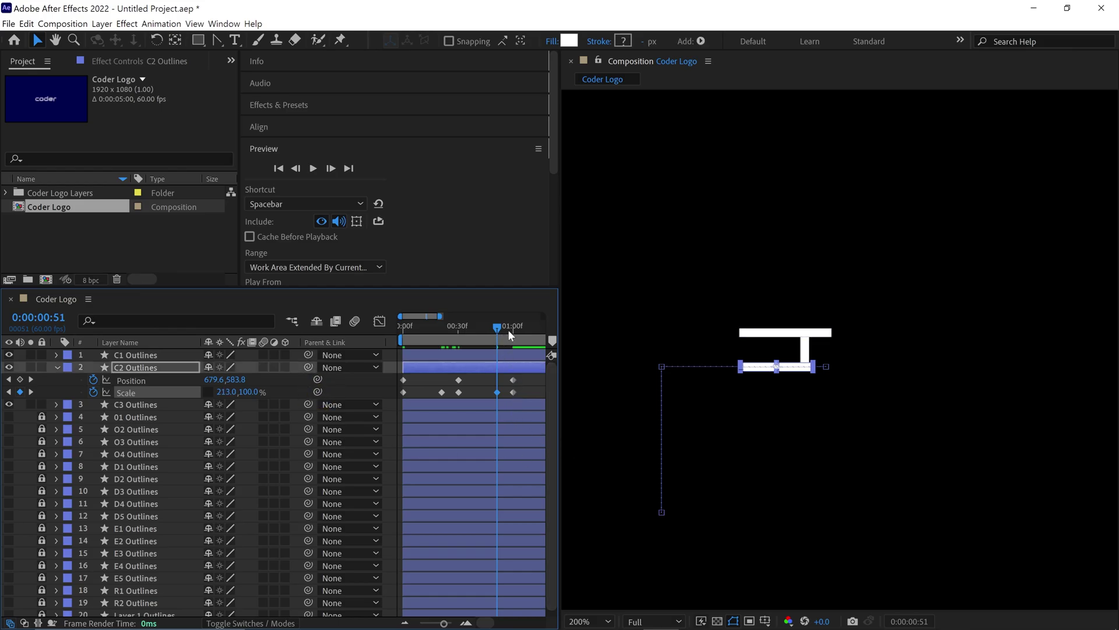
left_click_drag(508, 330, 398, 400)
Step: Apply Easy Ease to C2's selected Position and Scale keyframes
right_click(513, 380)
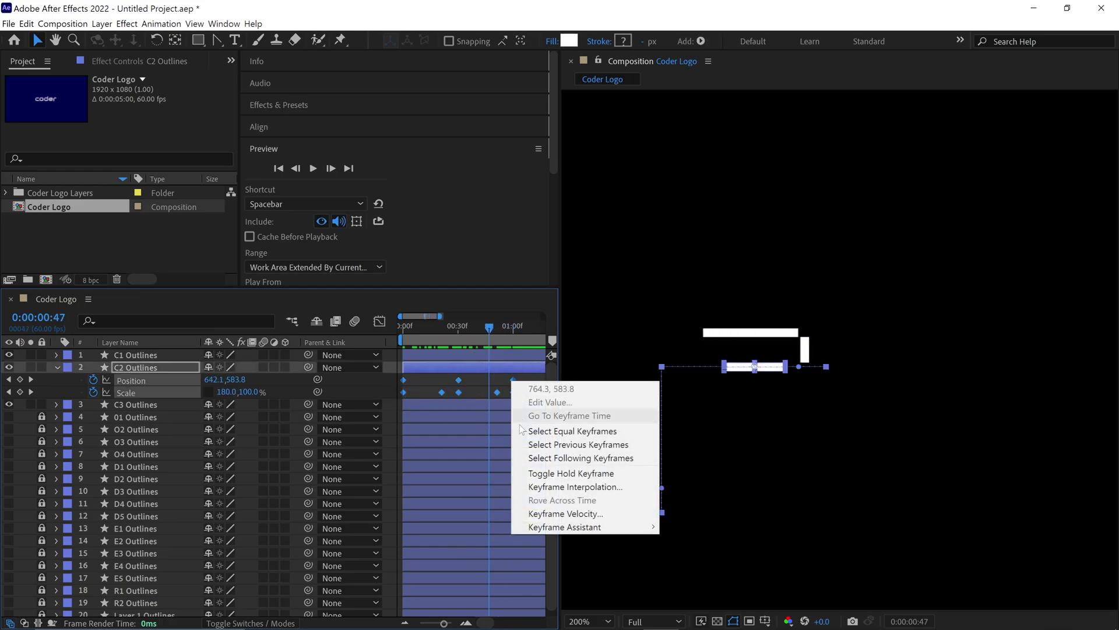
left_click(525, 526)
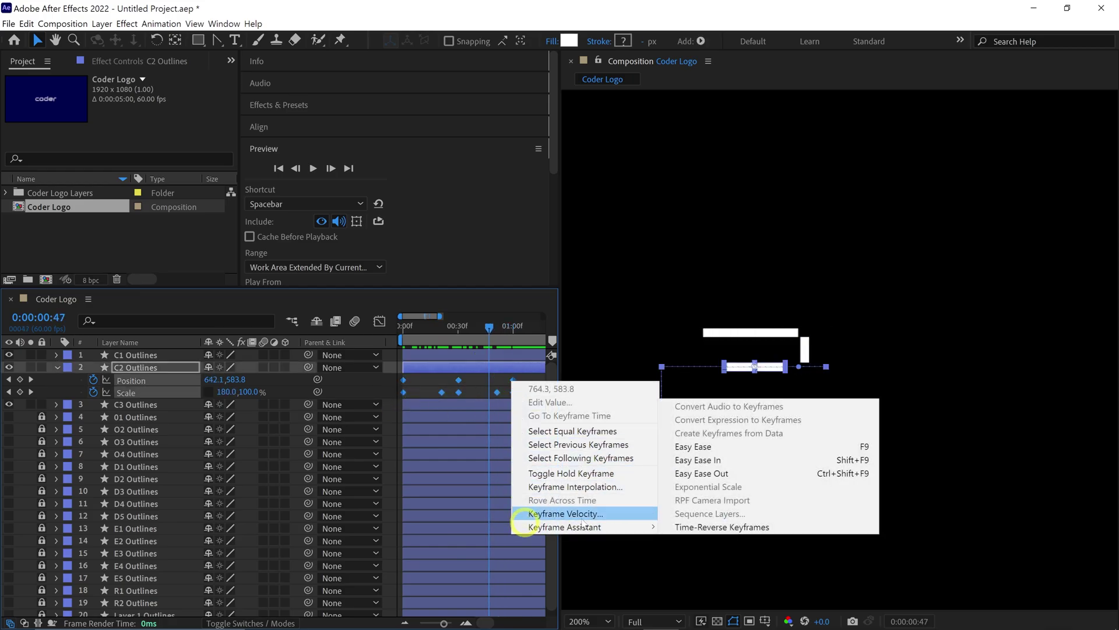
left_click(670, 447)
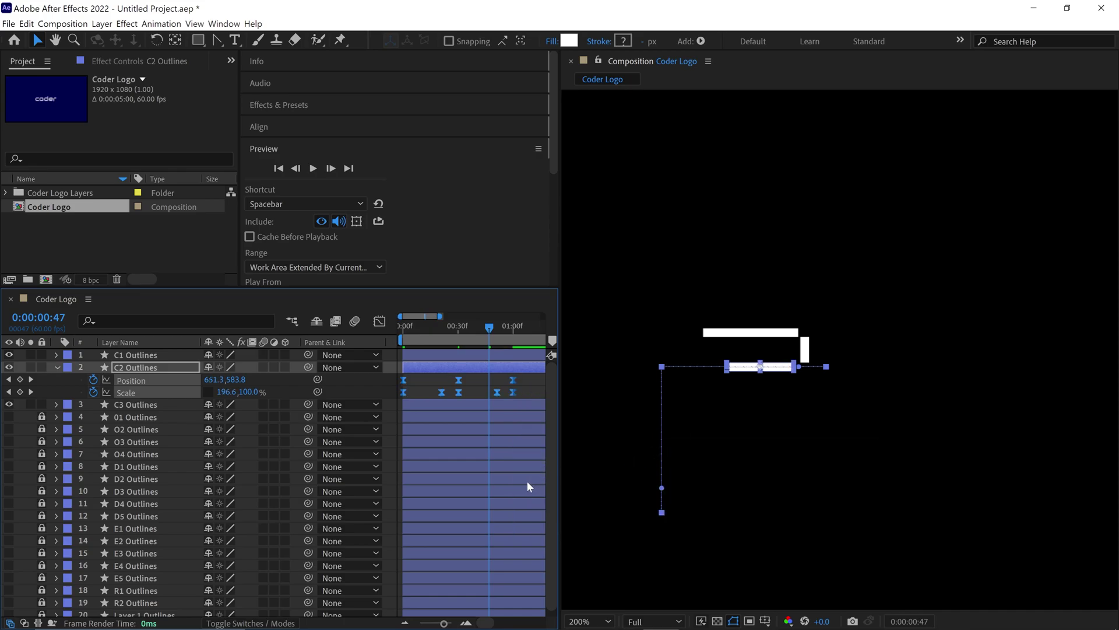
Step: Preview the animation with the viewer magnification set to Fit
key("space")
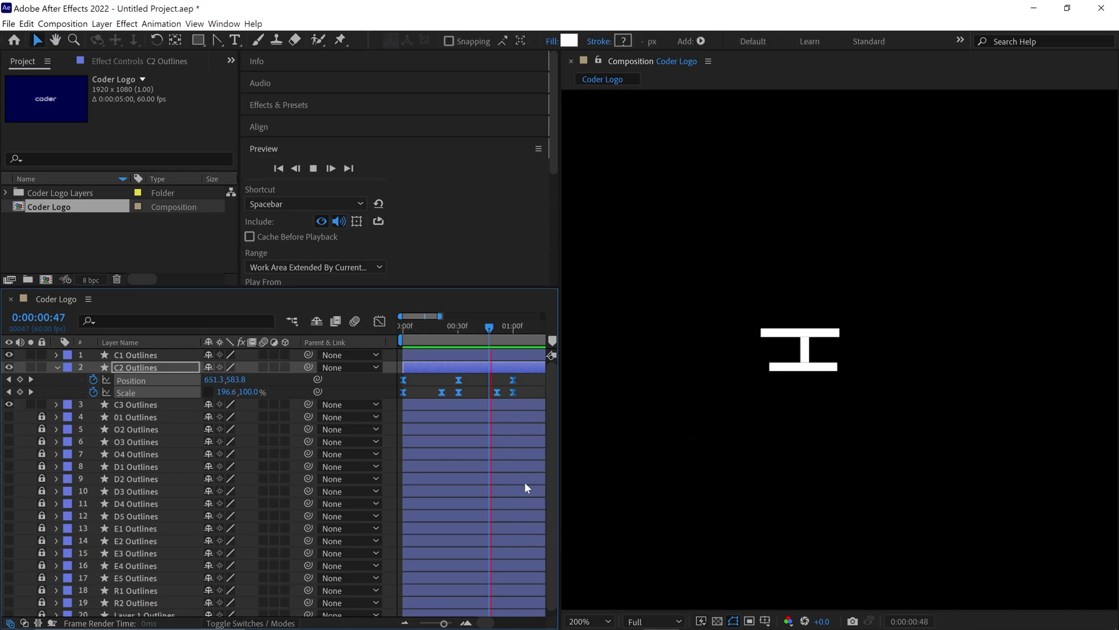
scroll(693, 461, "down", 2)
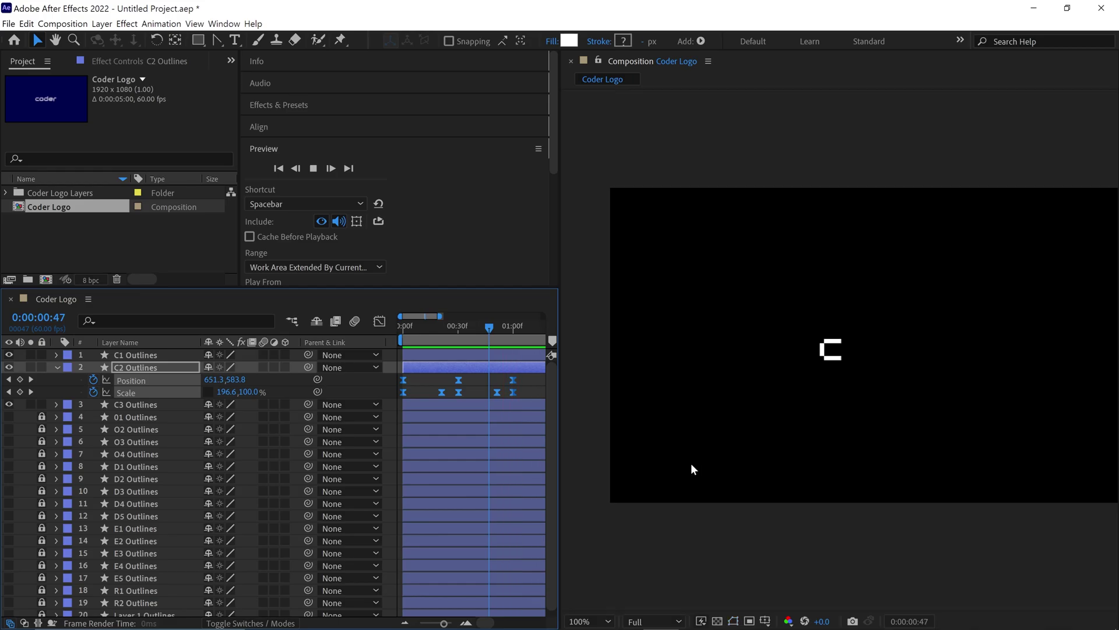
left_click(589, 621)
left_click(590, 372)
key("space")
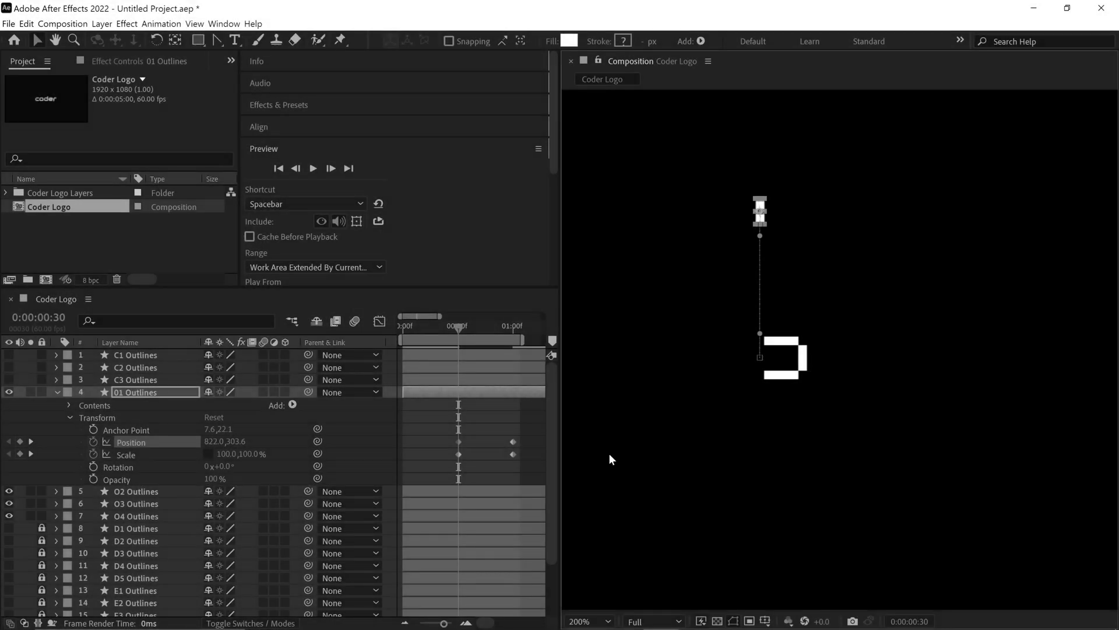
Step: Squash the 01 block to 40% scale and start it 200 px further right on a sharp-cornered path
left_click(250, 454)
type("40")
left_click(131, 442)
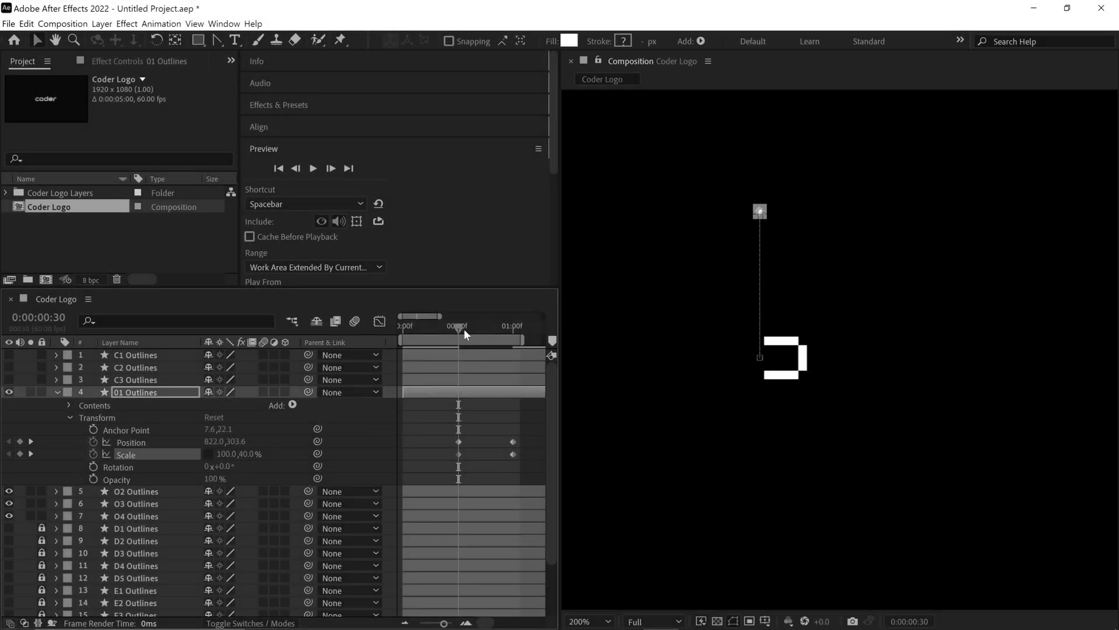
left_click_drag(463, 328, 378, 349)
key("shift+Right")
key("shift+Right")
key("shift+Right")
key("shift+Right")
key("shift+Right")
key("shift+Right")
key("shift+Right")
key("shift+Right")
key("shift+Right")
key("shift+Right")
key("shift+Right")
key("shift+Right")
key("shift+Right")
key("shift+Right")
key("shift+Right")
key("shift+Right")
key("shift+Right")
key("shift+Right")
key("shift+Right")
key("shift+Right")
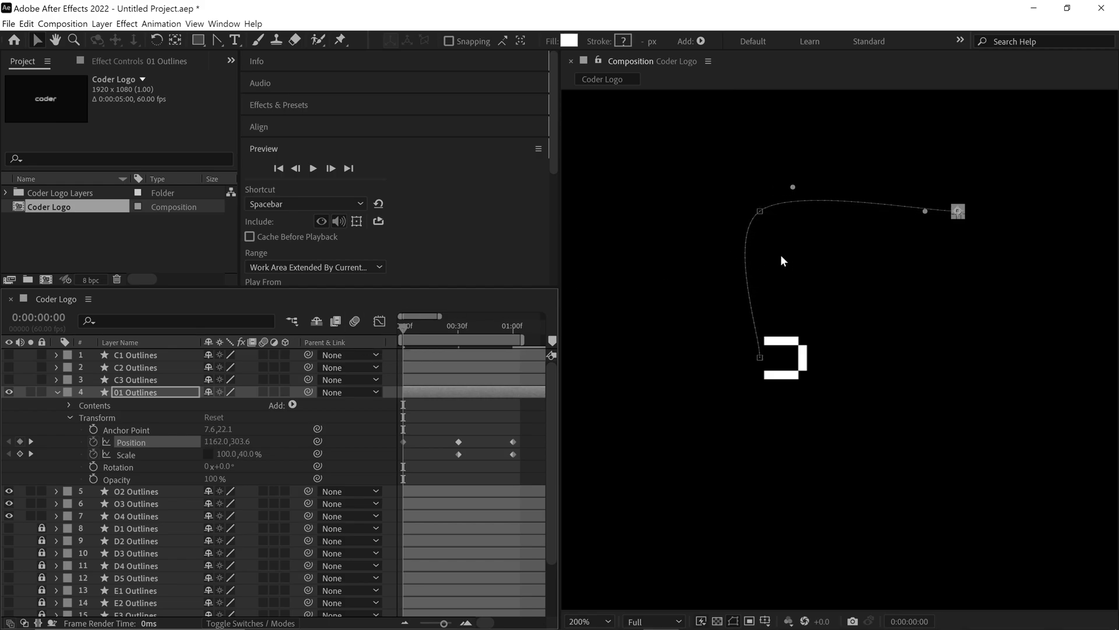
left_click(761, 212, "ctrl")
Step: Keyframe the 01 block's scale wider at frame 20 and stretched tall at frame 50
left_click(232, 457)
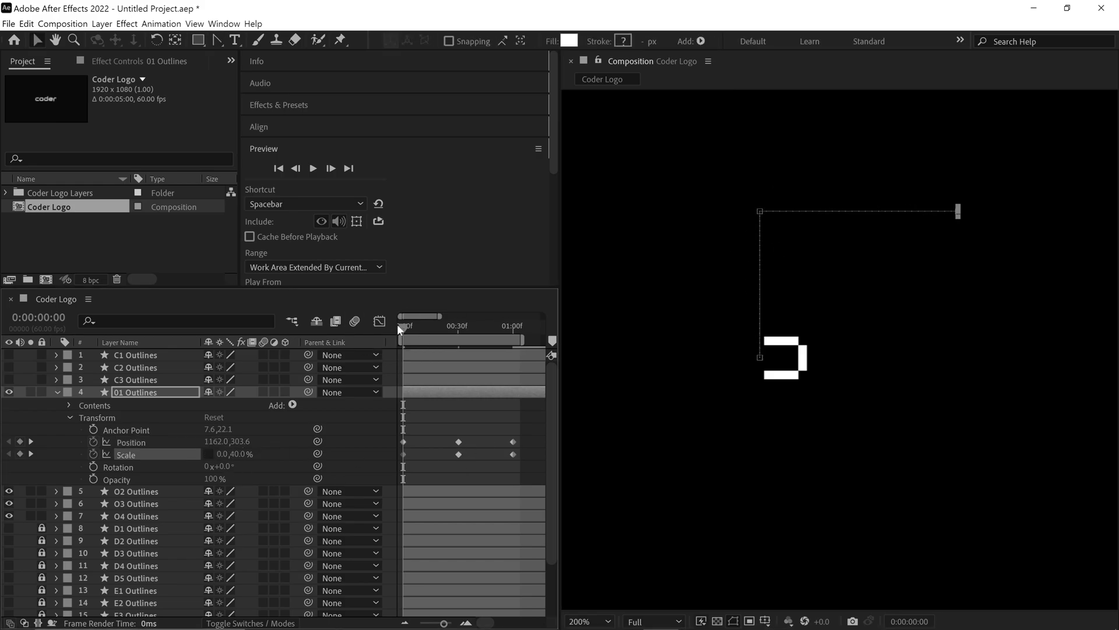
left_click_drag(397, 324, 439, 325)
left_click_drag(234, 454, 344, 456)
left_click_drag(439, 325, 495, 325)
left_click_drag(255, 454, 523, 376)
Step: Apply Easy Ease to all position and scale keyframes and preview the fly-in
left_click_drag(495, 327, 502, 337)
left_click_drag(526, 427, 400, 466)
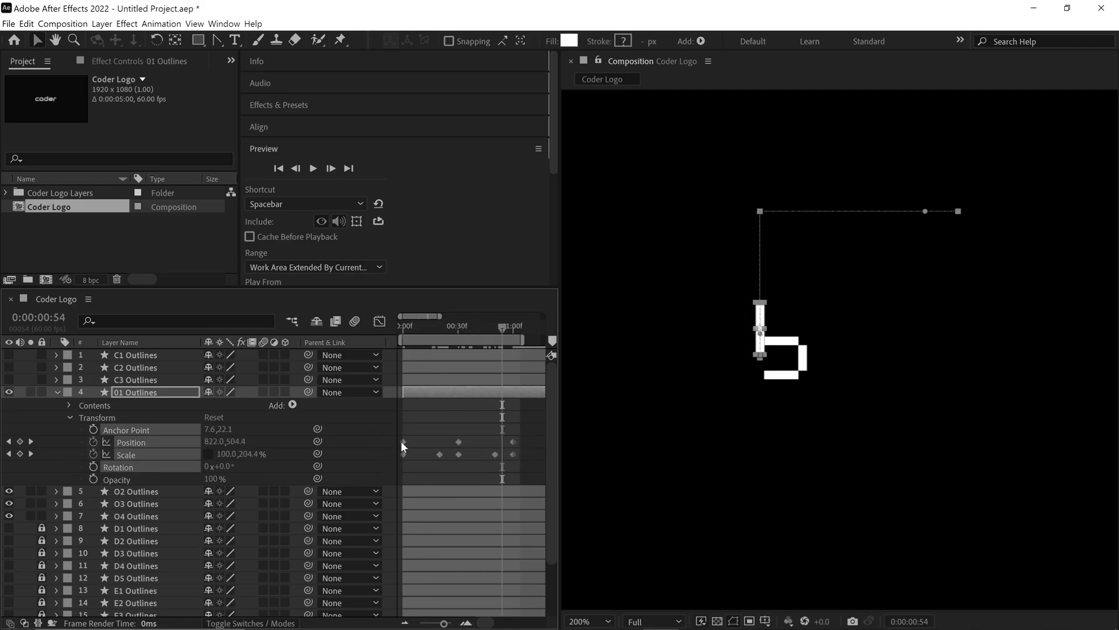
right_click(400, 441)
mouse_move(452, 590)
left_click(641, 513)
key("space")
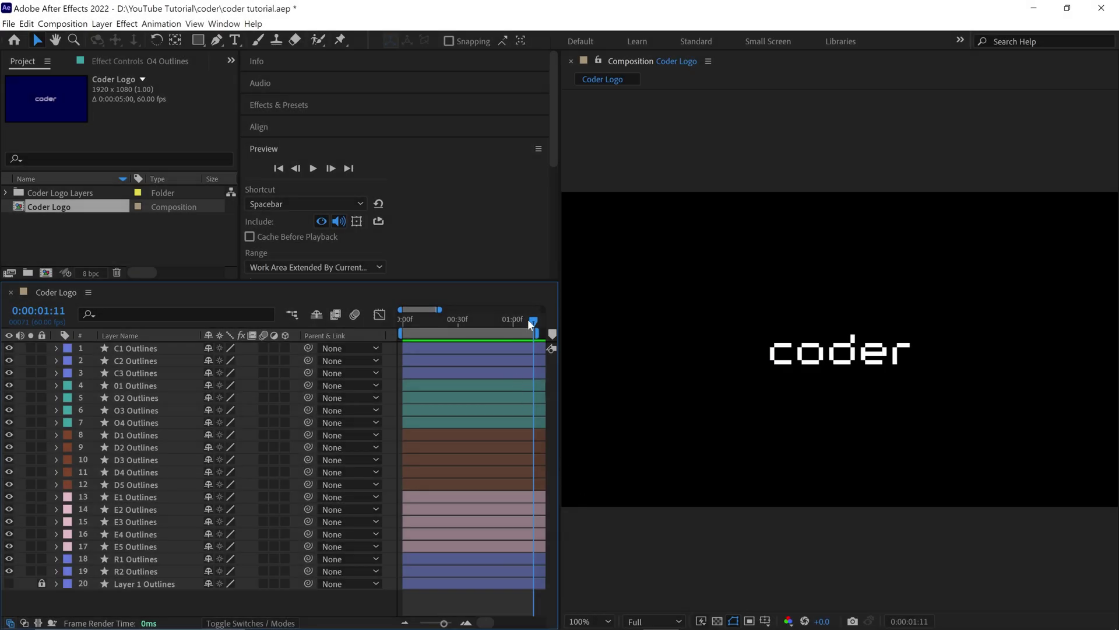
left_click_drag(529, 320, 521, 345)
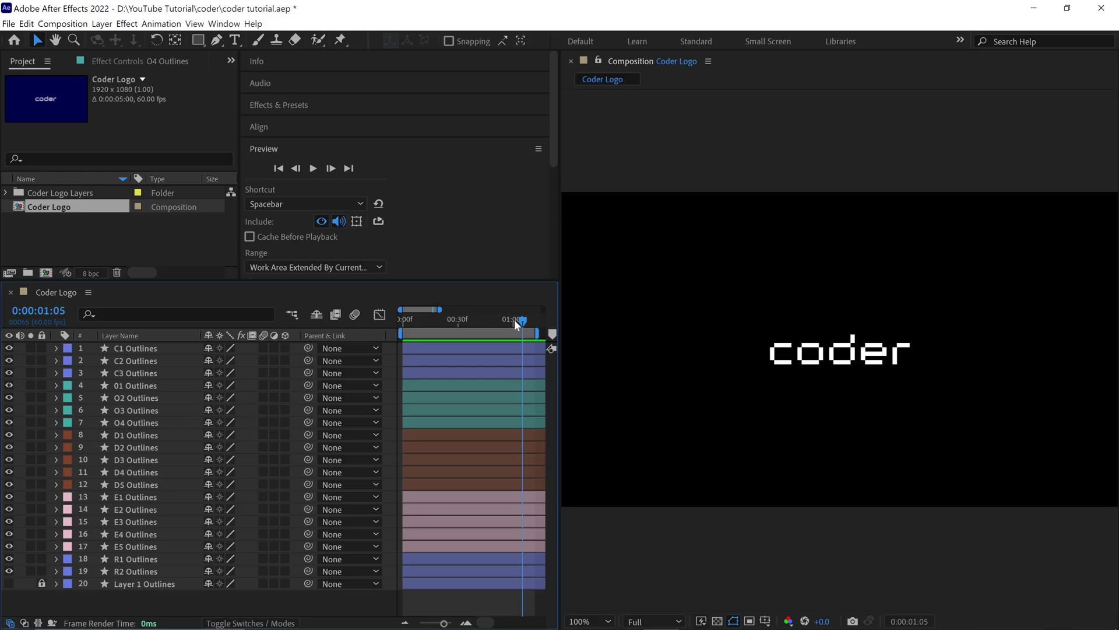
mouse_move(515, 320)
left_mouse_down()
mouse_move(481, 323)
mouse_move(527, 324)
left_mouse_up()
Step: Solo C1 Outlines, zoom the viewer to 400% on it, go to frame 42 and reveal Opacity
left_click(145, 348)
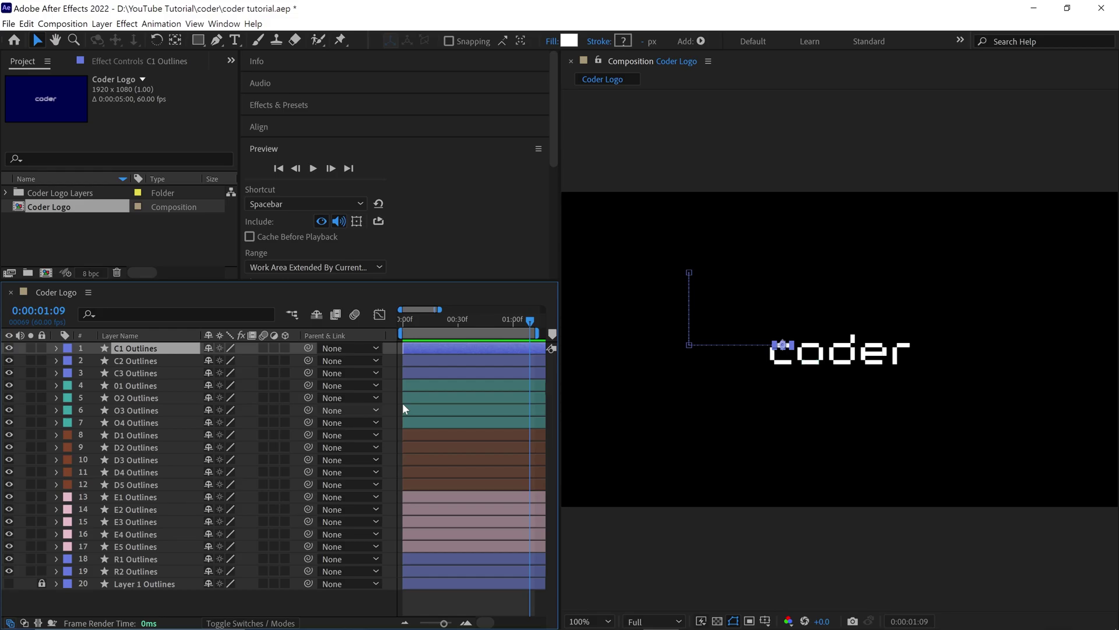
left_click(31, 347)
scroll(817, 382, "up", 4)
left_click_drag(715, 379, 872, 379)
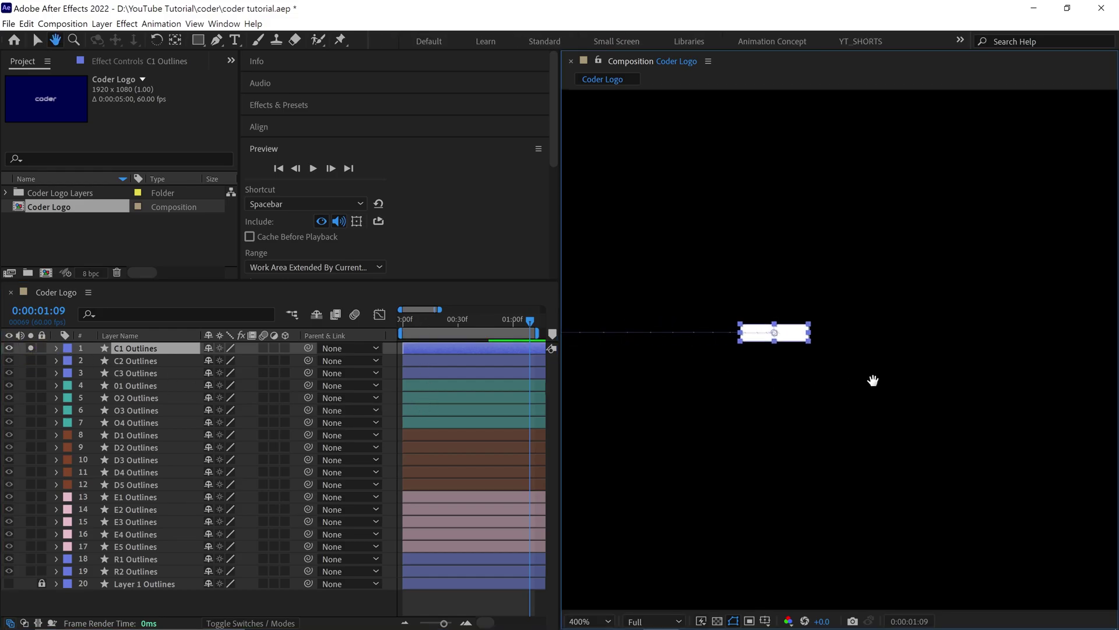
left_click_drag(418, 320, 480, 326)
key("t")
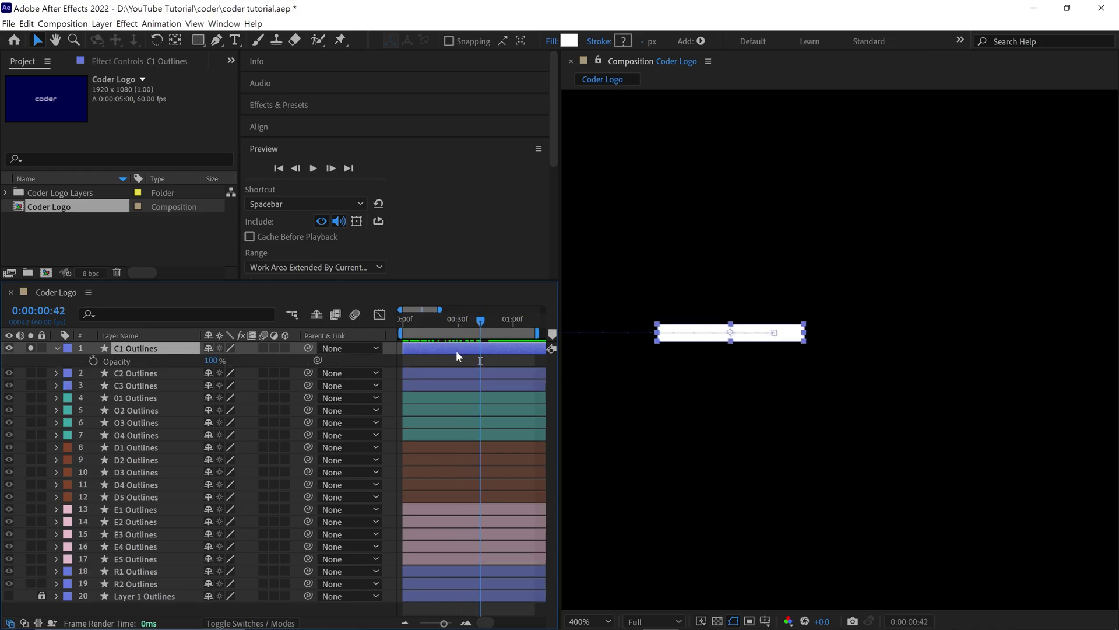
Step: Keyframe C1 Outlines' opacity at 0% on frame 42 and 75% on frame 58
left_click(94, 361)
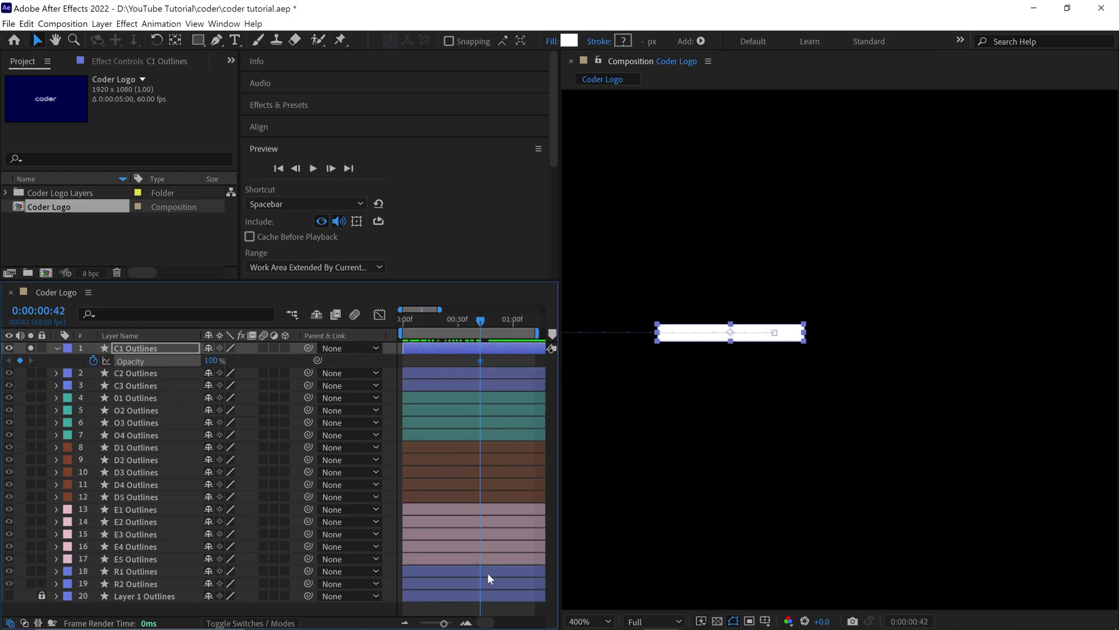
scroll(487, 580, "right", 2)
left_click_drag(498, 334, 511, 333)
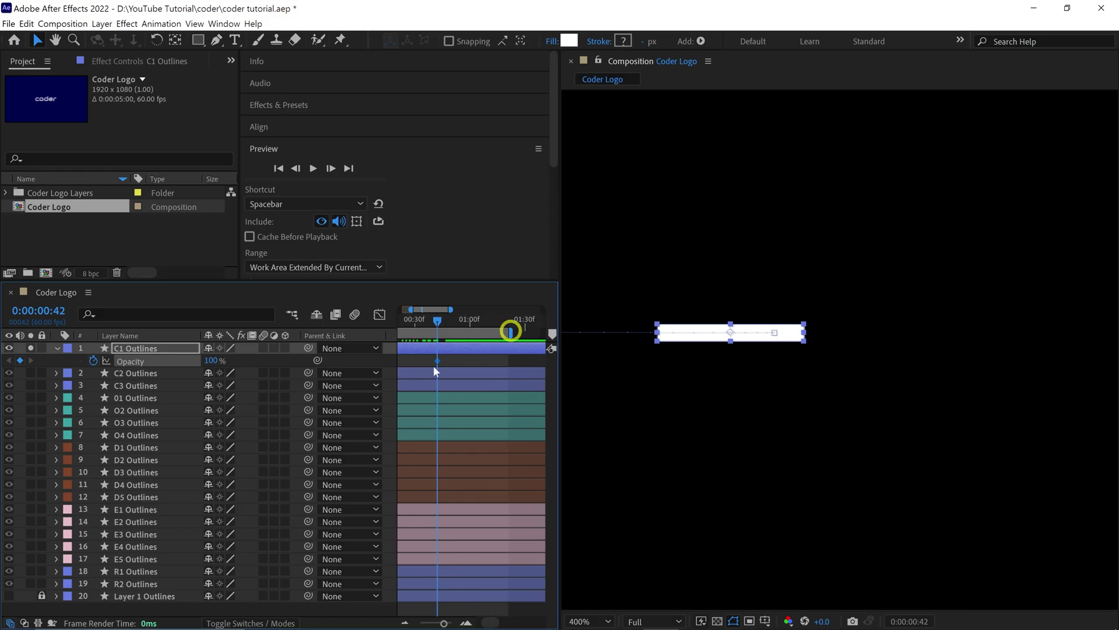
left_click(209, 360)
type("0")
key("Return")
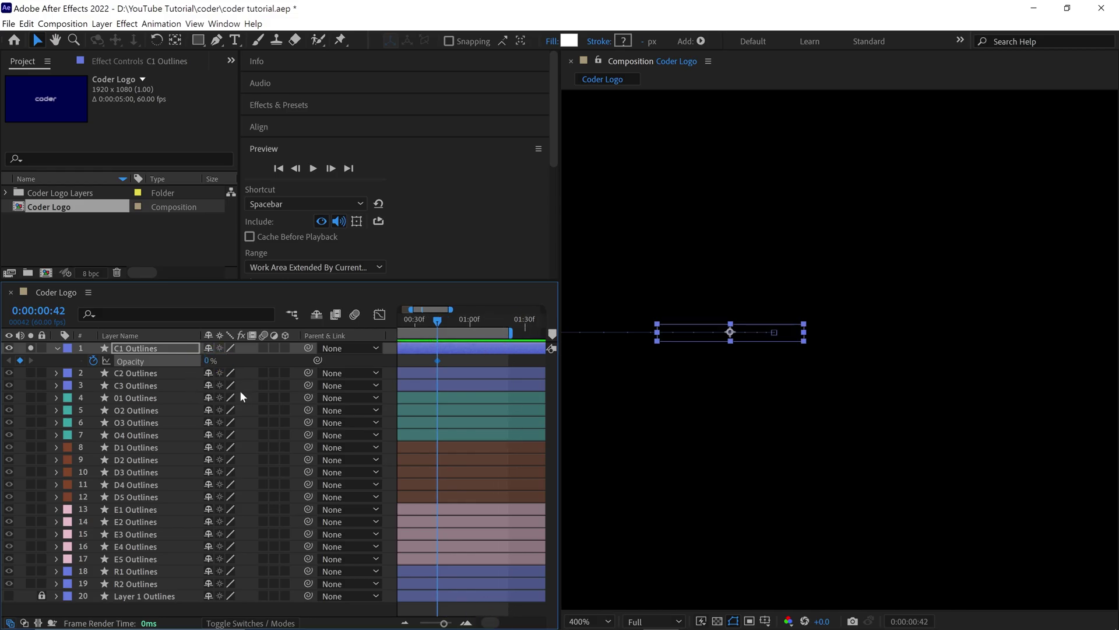
left_click_drag(437, 319, 466, 327)
left_click(208, 360)
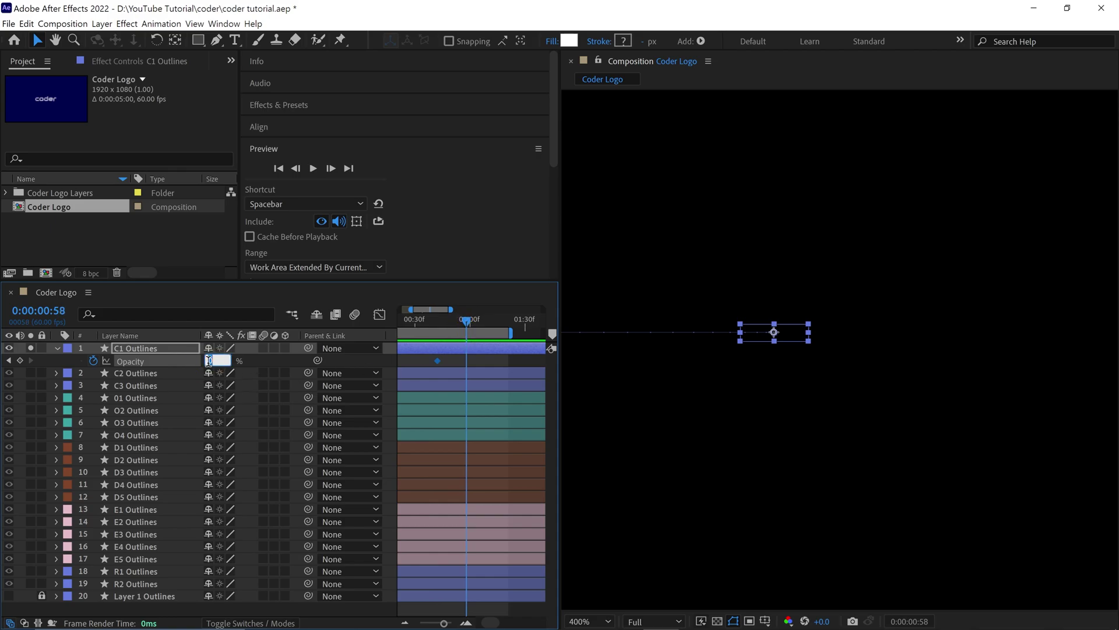
type("75")
key("Return")
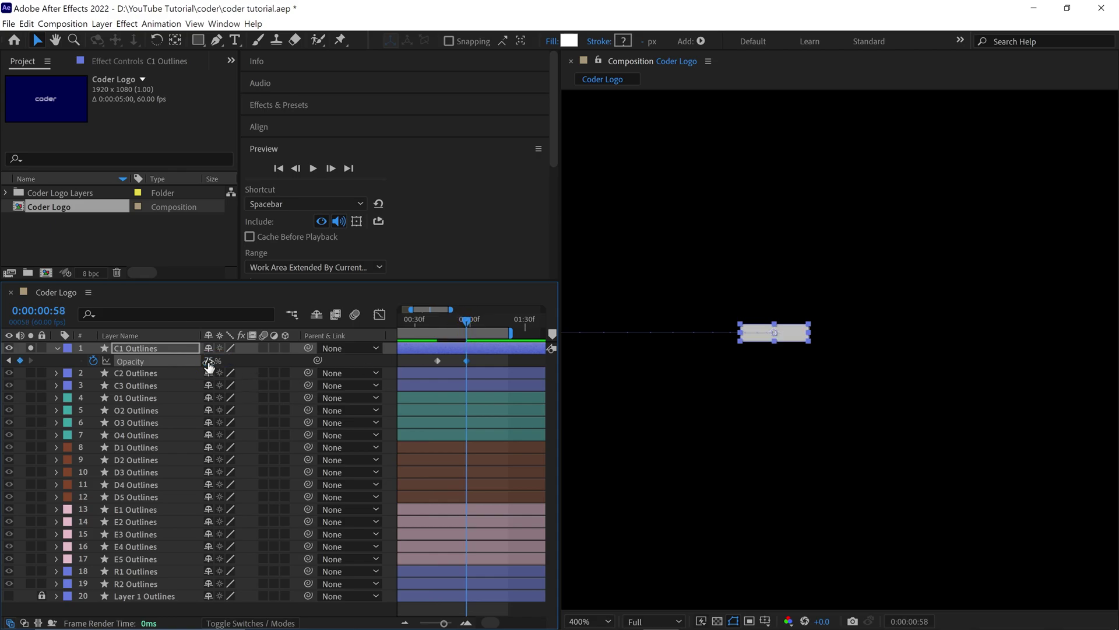
Step: Add opacity keyframes of 20% at 0:00:01:11 and 100% at 0:00:01:26
left_click(490, 324)
left_click(208, 360)
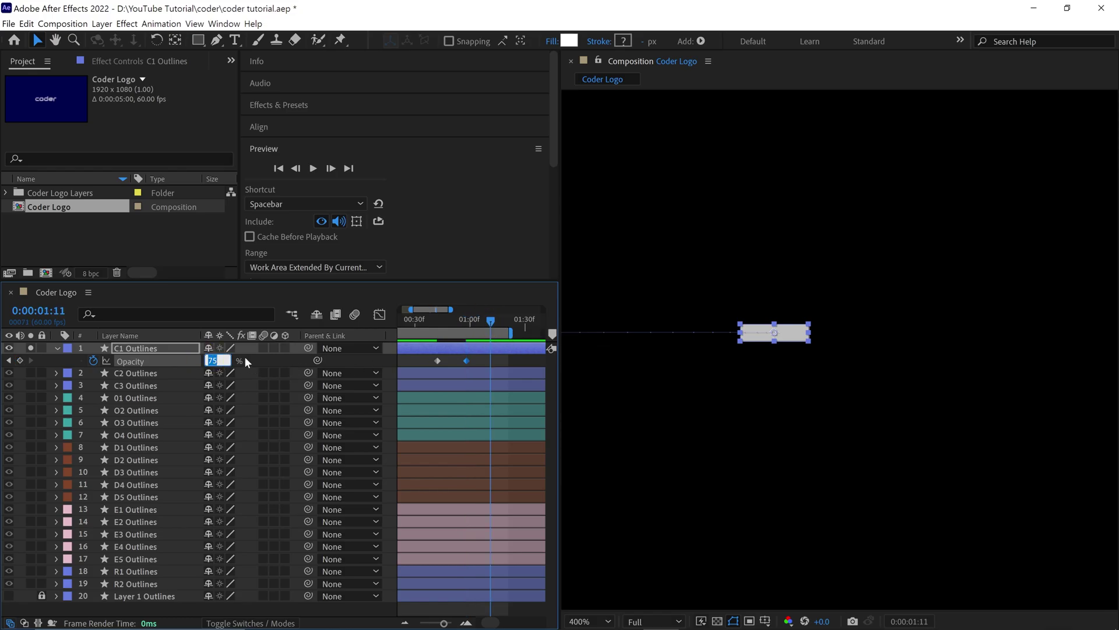
type("20")
key("Return")
left_click_drag(511, 334, 535, 334)
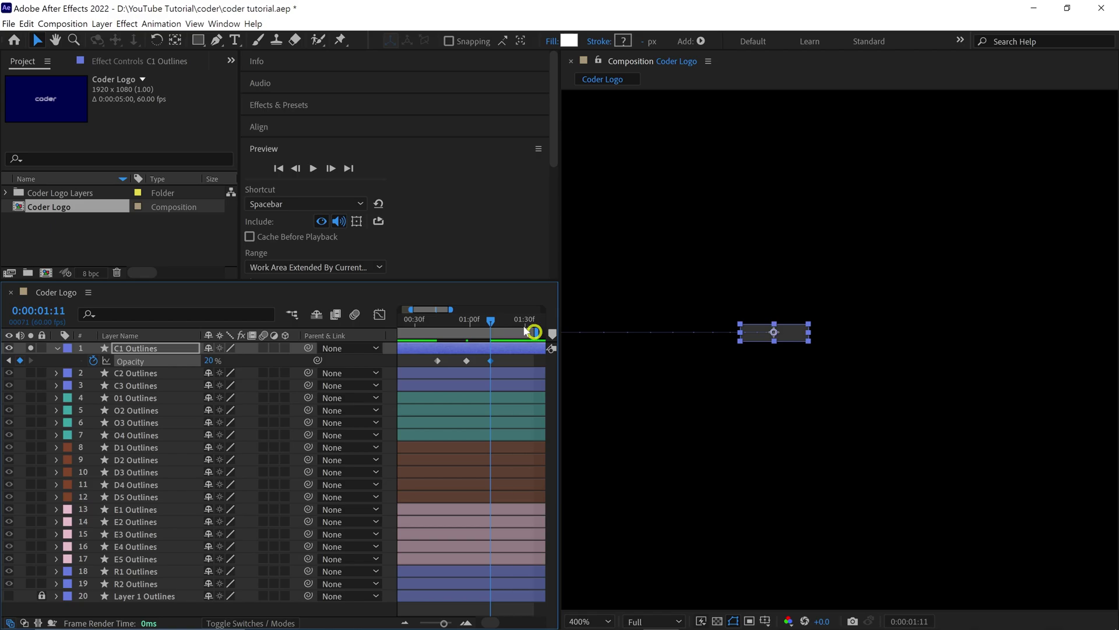
left_click(518, 322)
left_click(208, 360)
type("100")
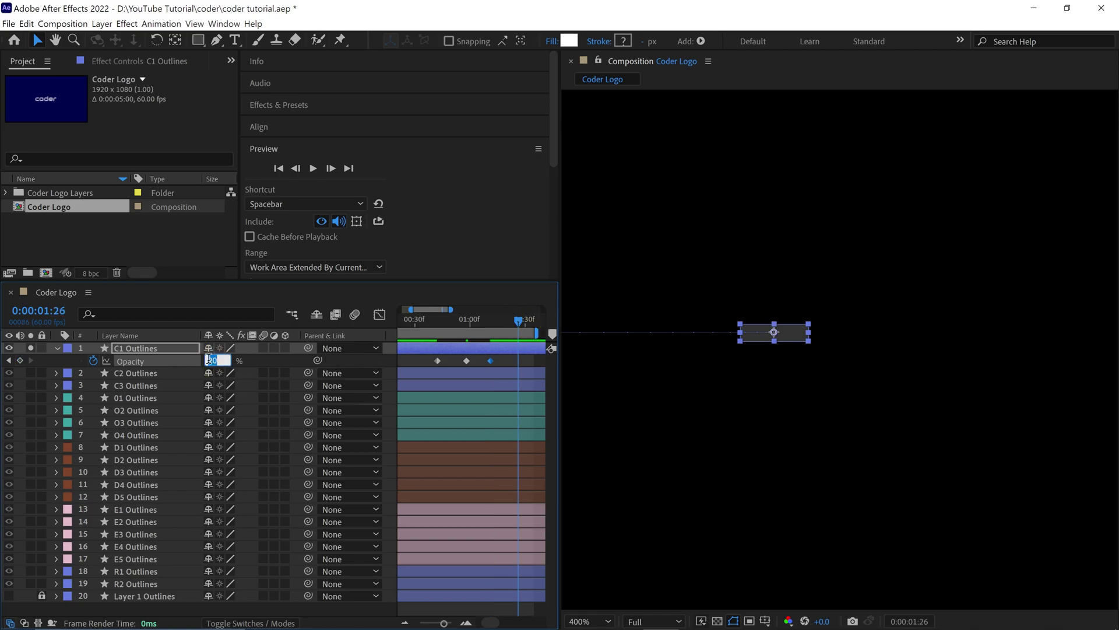
key("Return")
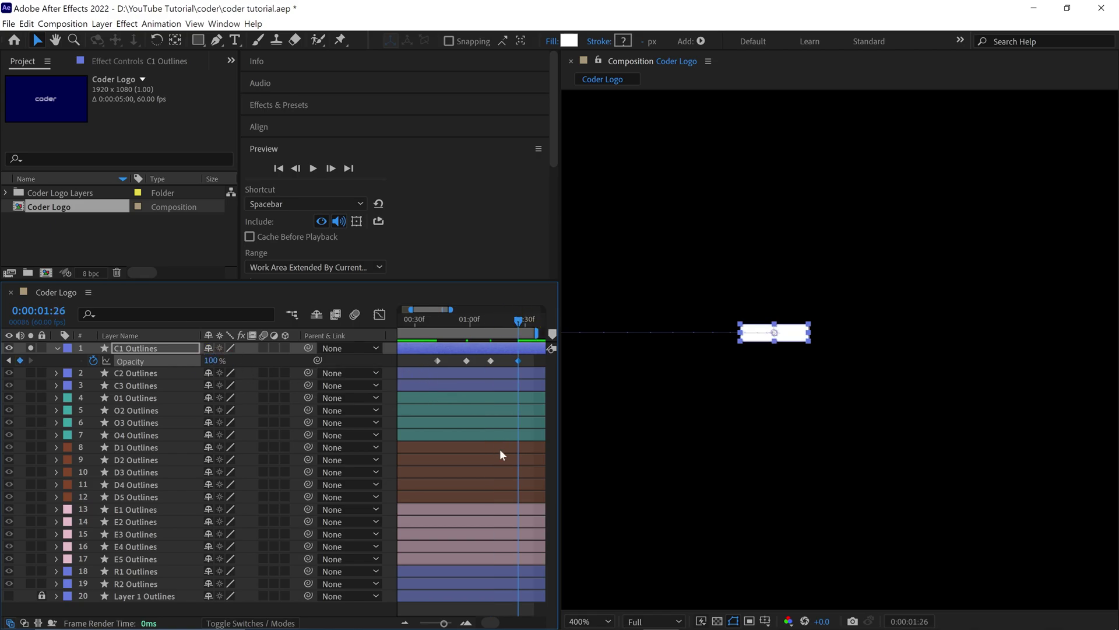
Step: Add 65% opacity at 0:00:01:38 and 100% at 0:00:01:52, end the work area there, and preview
key("minus")
left_click(489, 320)
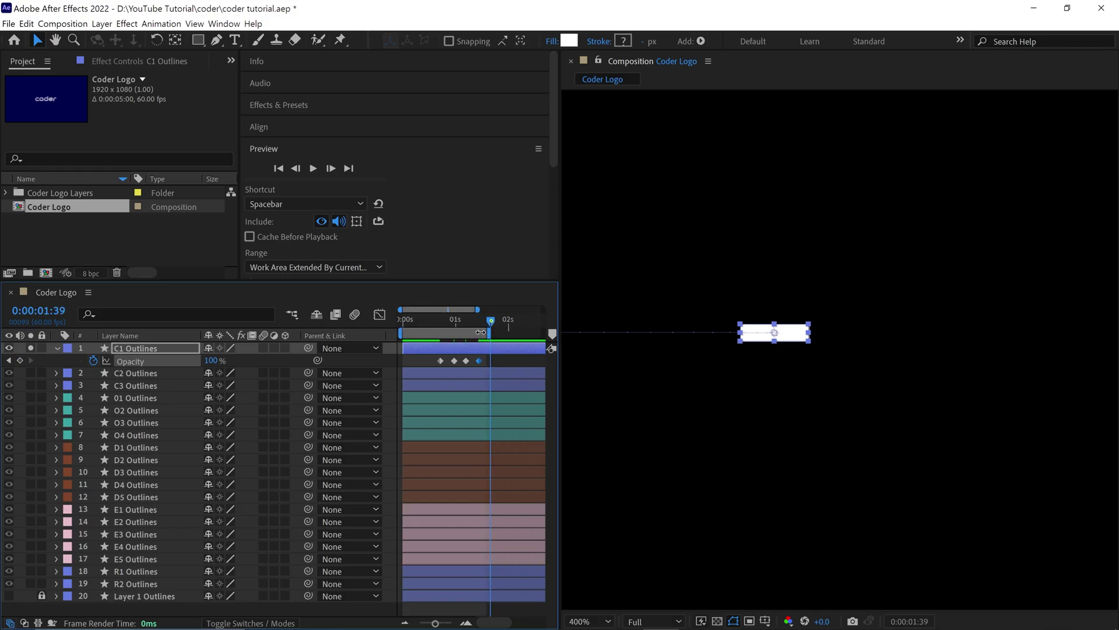
type("65")
key("Return")
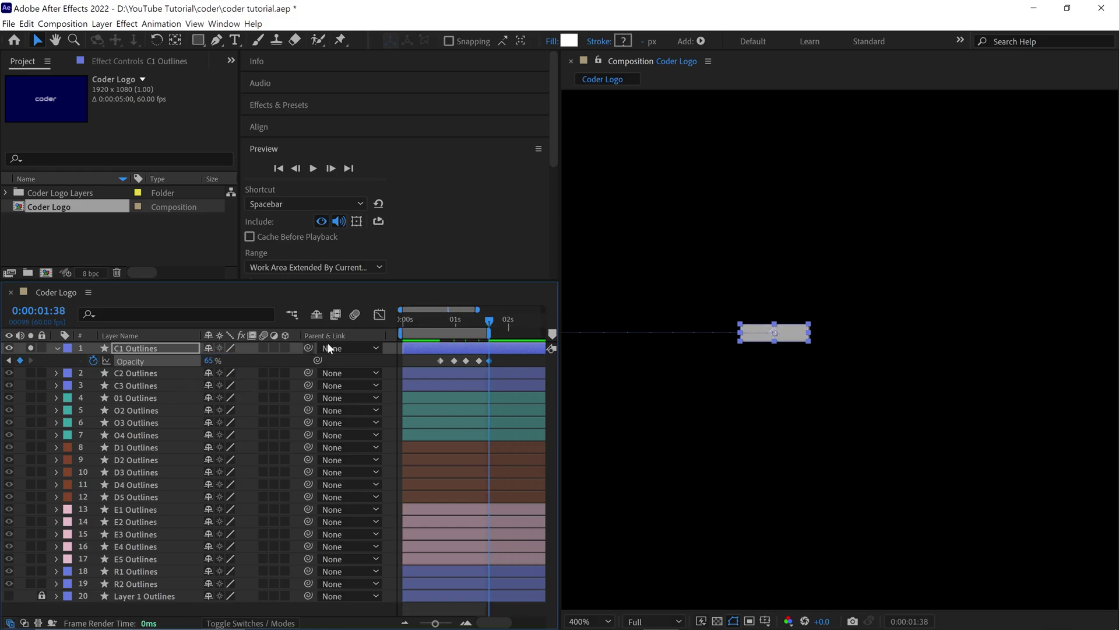
left_click_drag(509, 324, 501, 321)
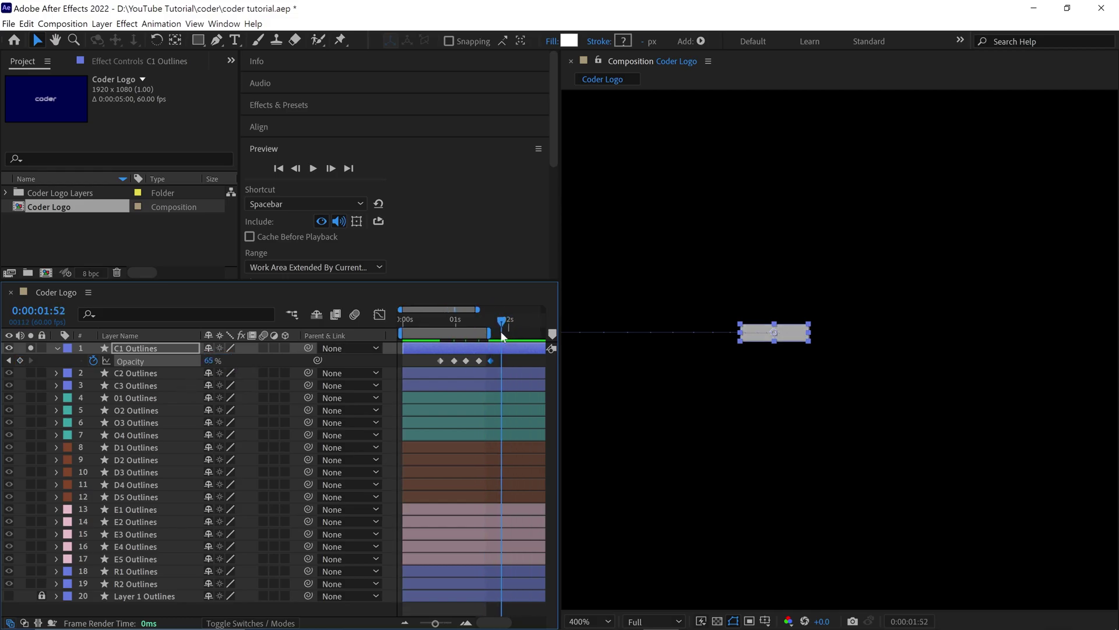
left_click(210, 360)
type("100")
key("Return")
key("n")
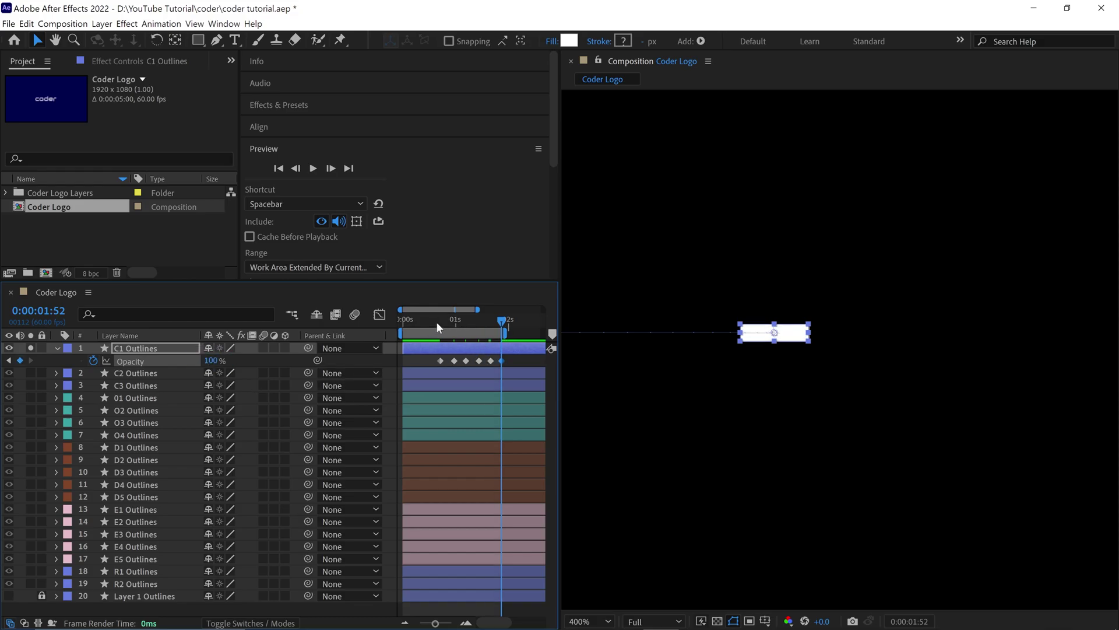
key("space")
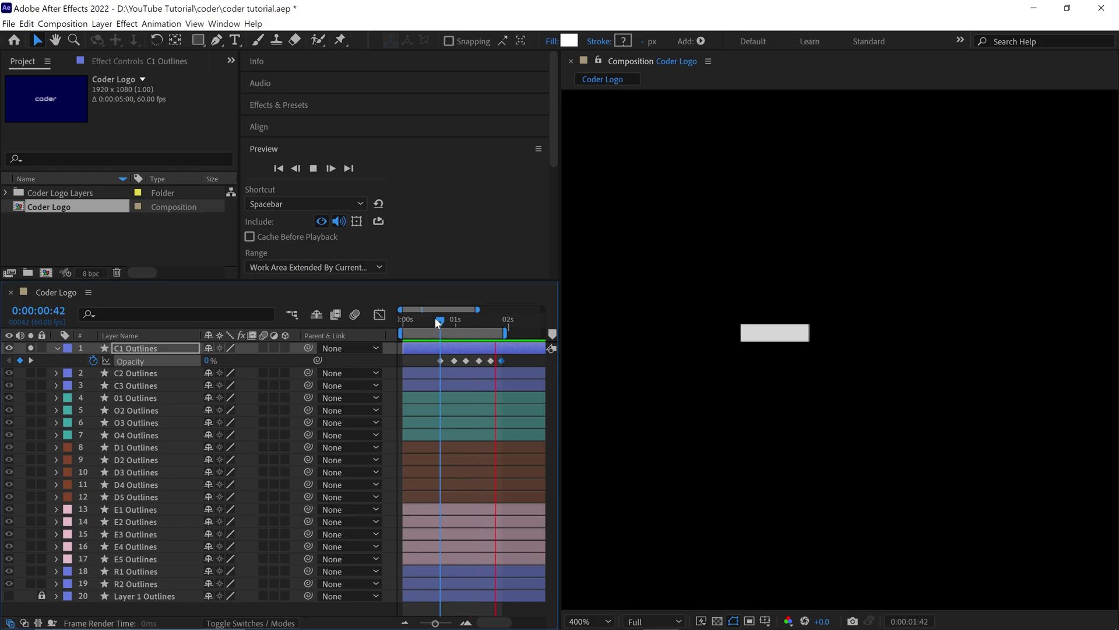
Step: Start the work area at 0:00:00:42 and preview just the flicker section
left_click(435, 320)
key("b")
key("space")
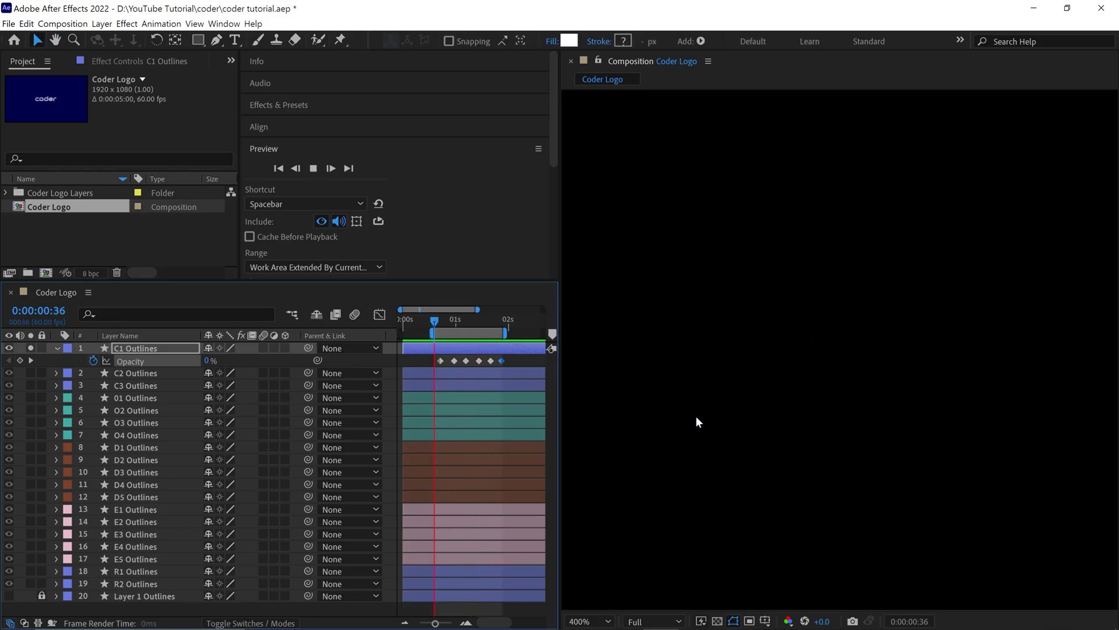
left_click(440, 318)
key("b")
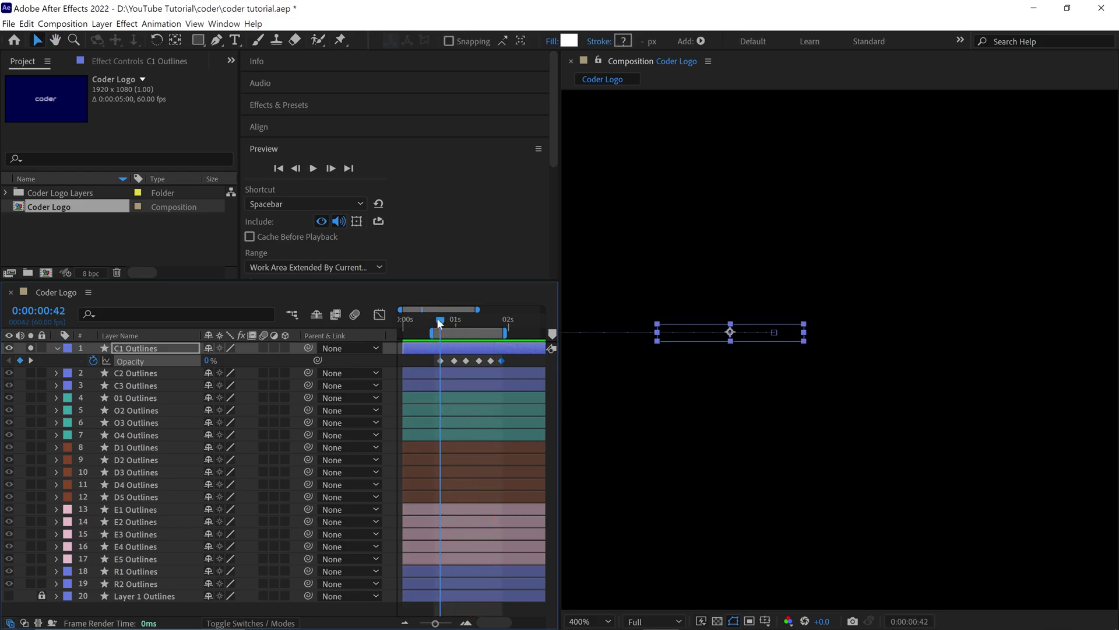
key("space")
key("comma")
Step: Zoom the viewer out to 200% and nudge one of the four opacity keyframes slightly later
key("space")
left_click_drag(464, 360, 491, 360)
left_click(506, 361)
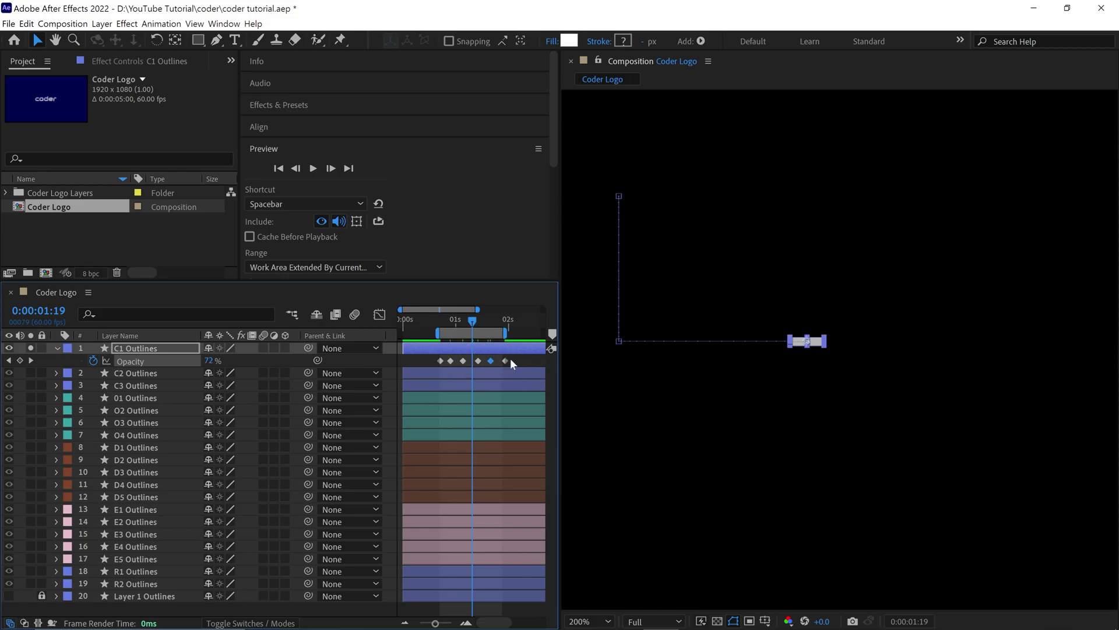
Step: Toggle C1 Outlines' opacity keyframes to hold keyframes and preview the abrupt flicker
left_click(440, 361)
right_click(441, 361)
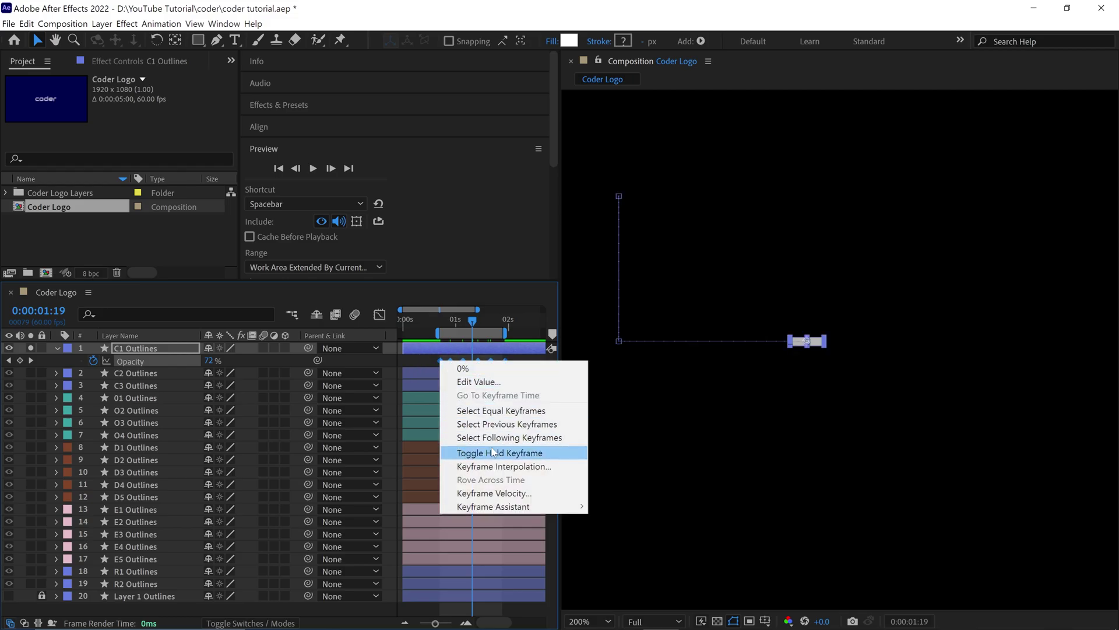
left_click(536, 455)
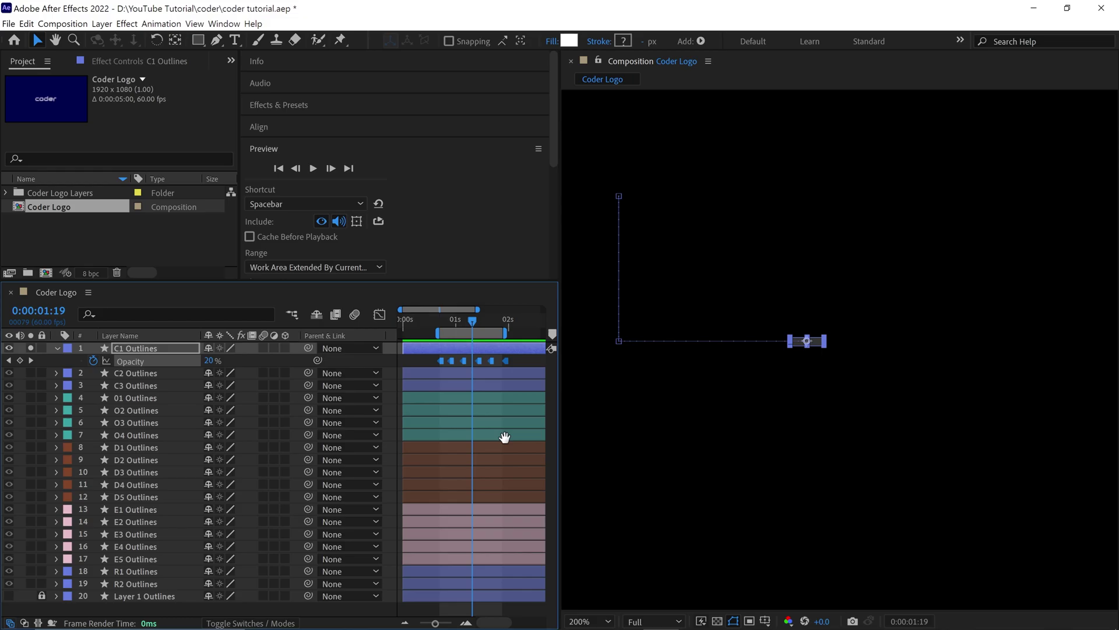
key("space")
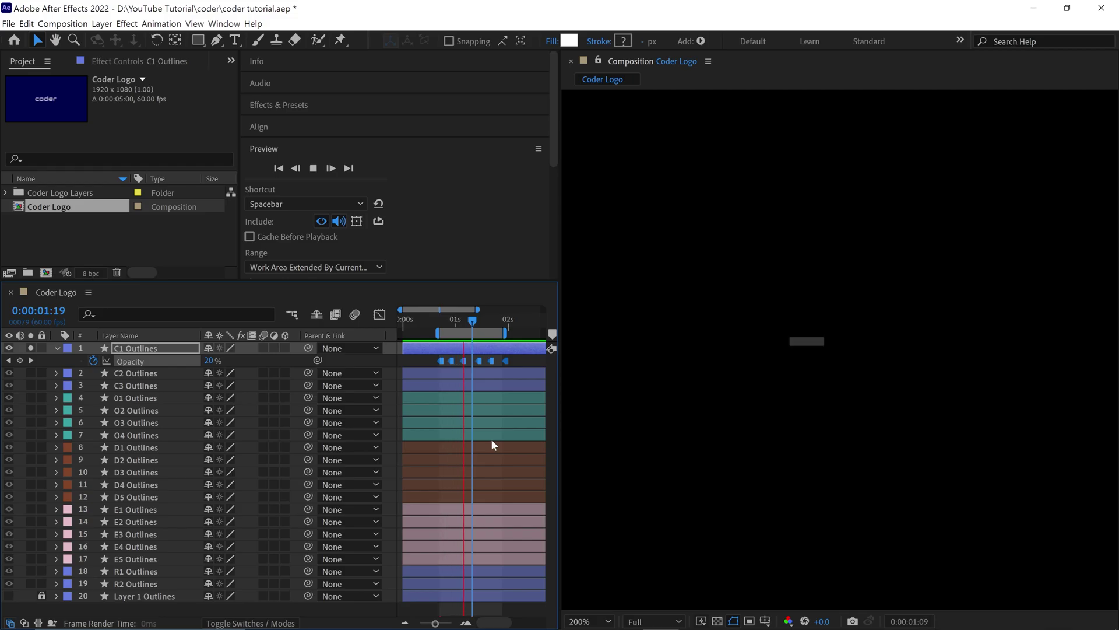
key("space")
Step: Review the C1, O2, D2 and E2 blocks, revealing E2 Outlines' animated keyframes
left_click(515, 359)
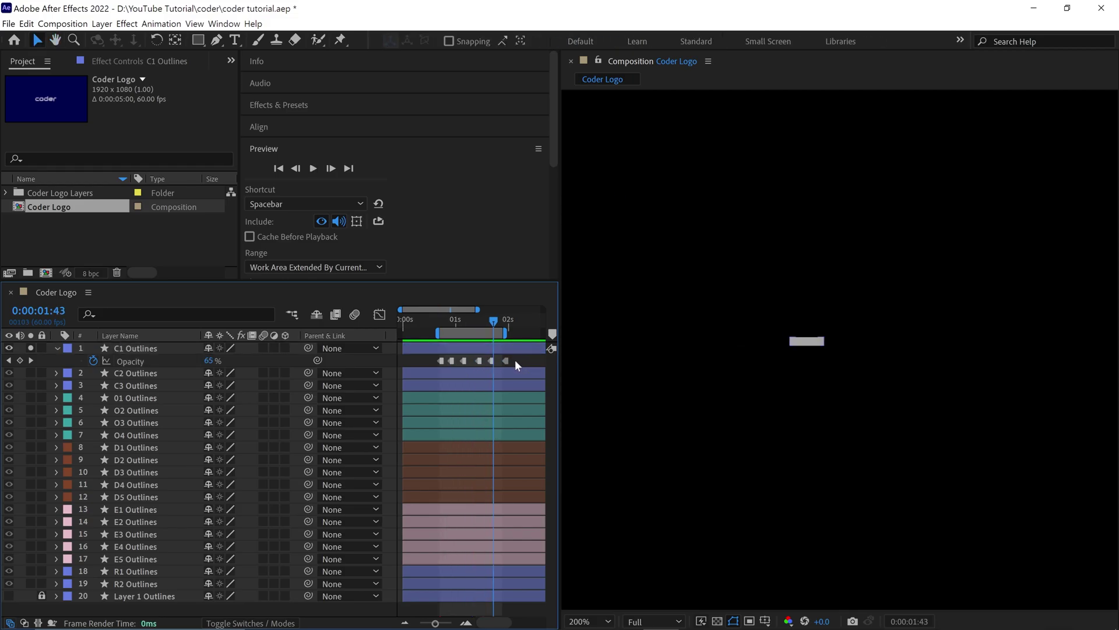
left_click(437, 366)
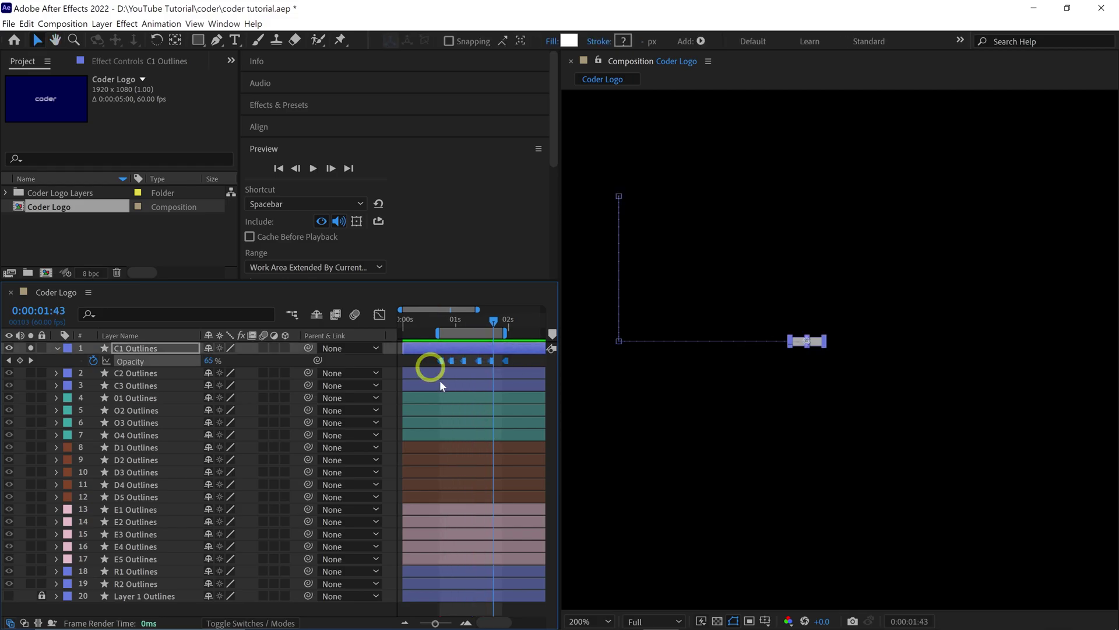
left_click(494, 414)
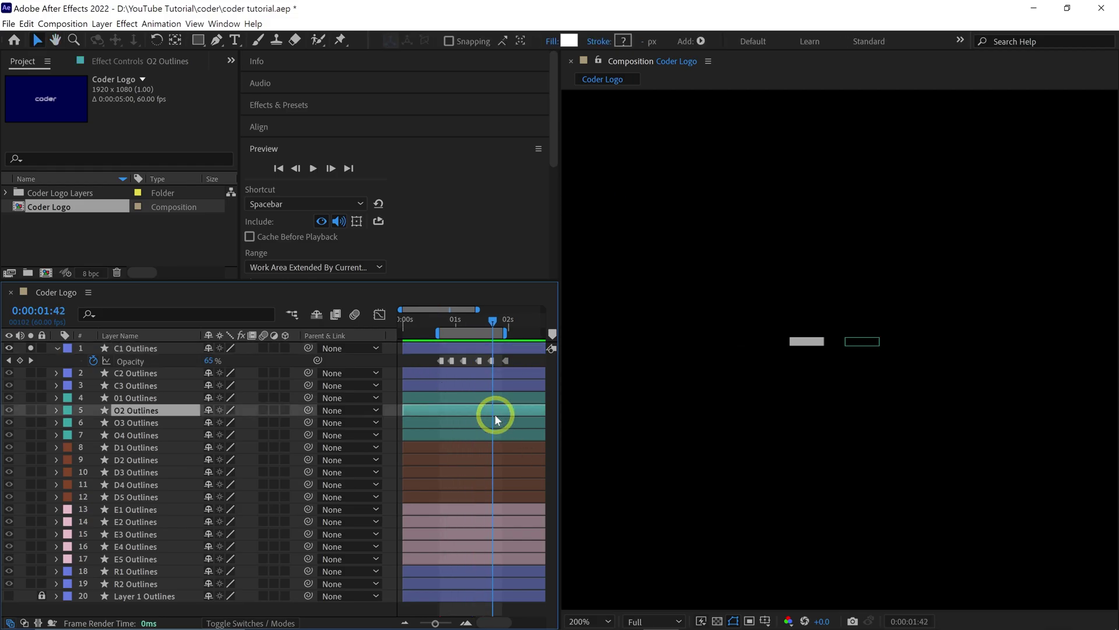
left_click(477, 320)
left_click(466, 459)
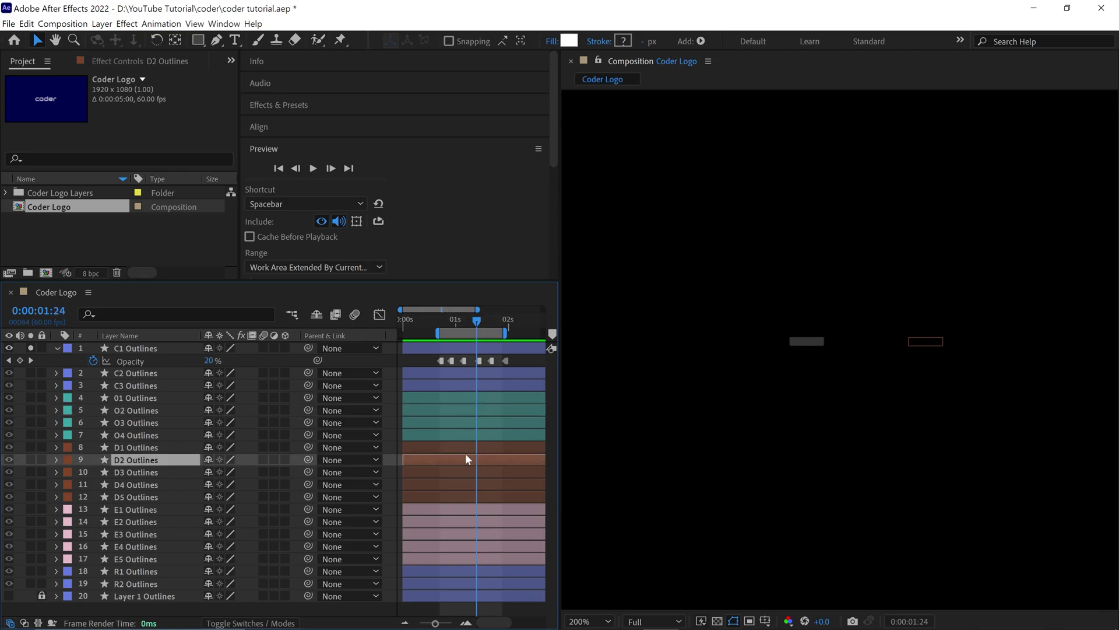
left_click(448, 519)
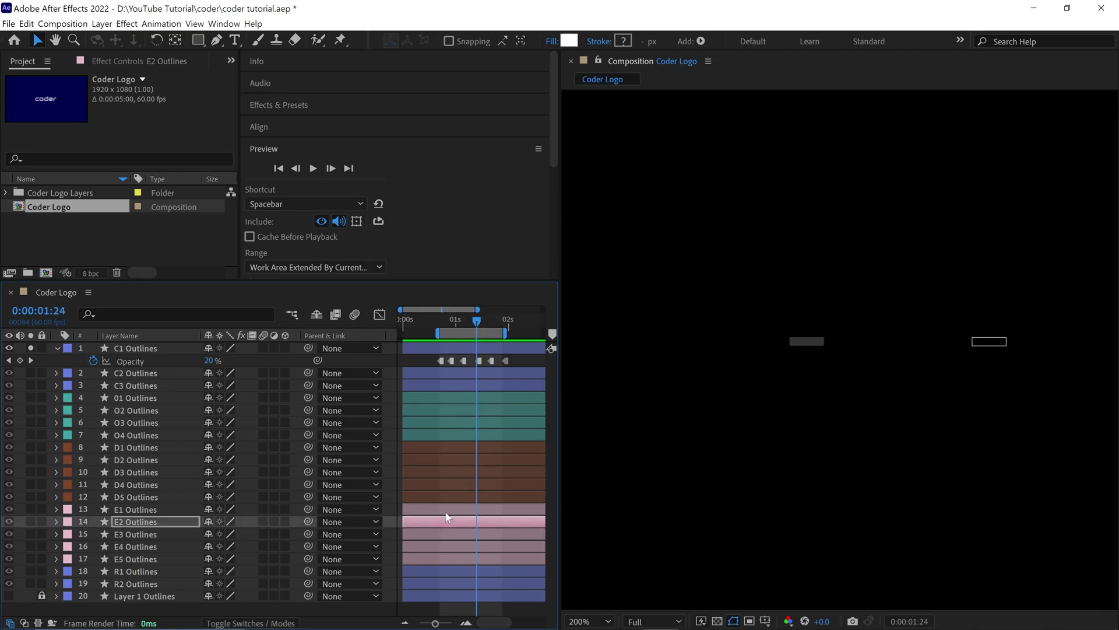
key("u")
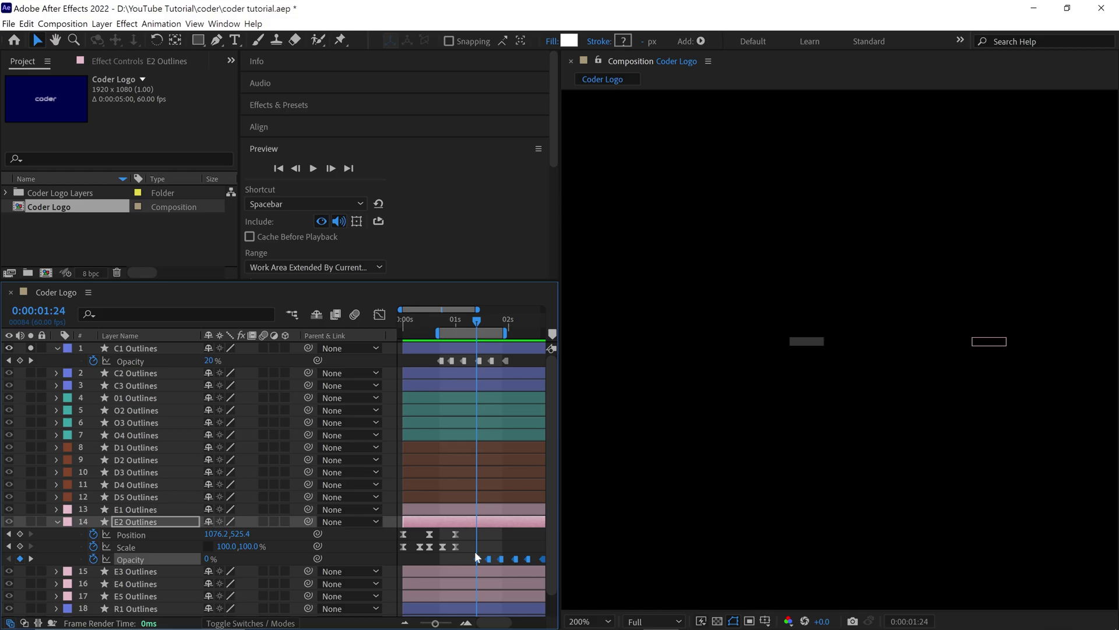
Step: Check the E4 and R2 blocks, then show the full five-second timeline with layers collapsed
left_click(446, 583)
left_click(452, 322)
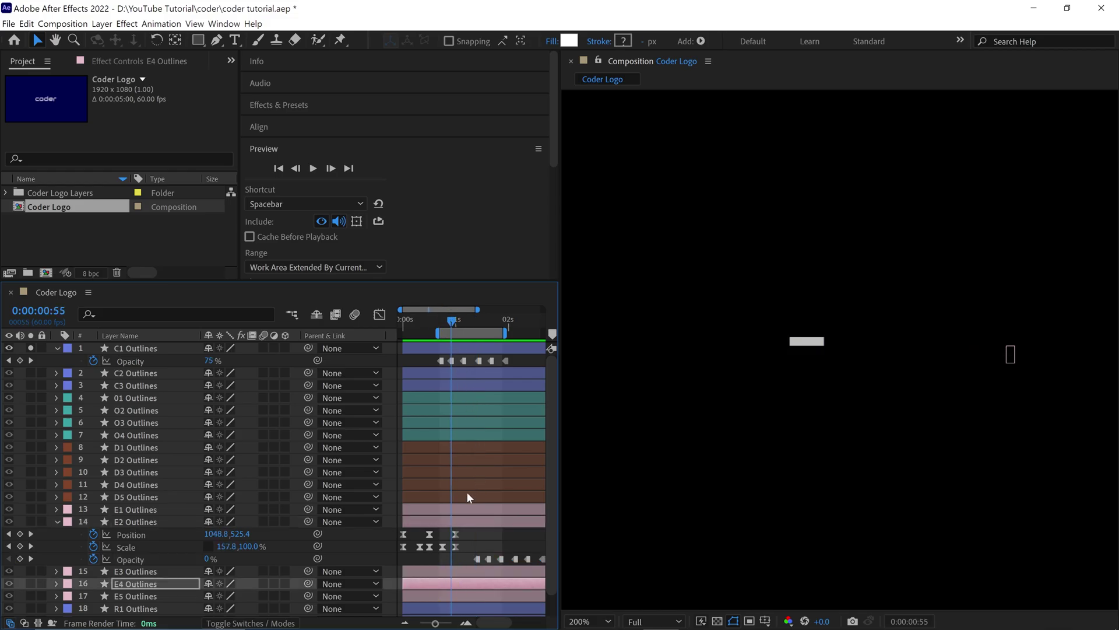
scroll(466, 513, "down", 2)
left_click(452, 596)
left_click(467, 324)
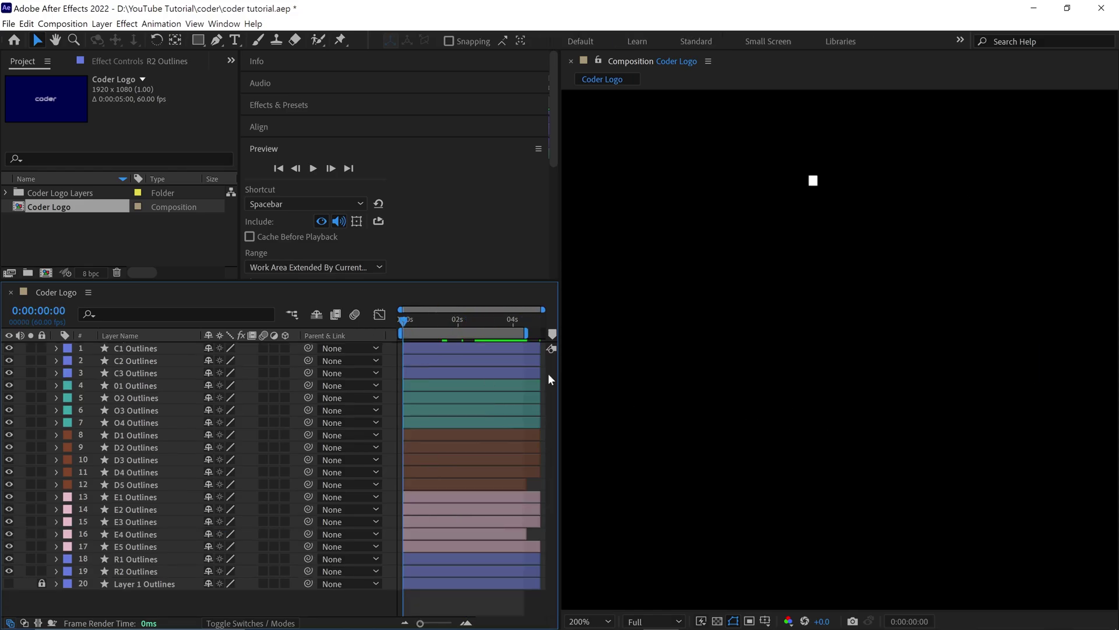
Step: Offset the C2, C3, O, D, D5 and E1–E5 layer bars to progressively later start times
left_click(519, 321)
key("comma")
key("comma")
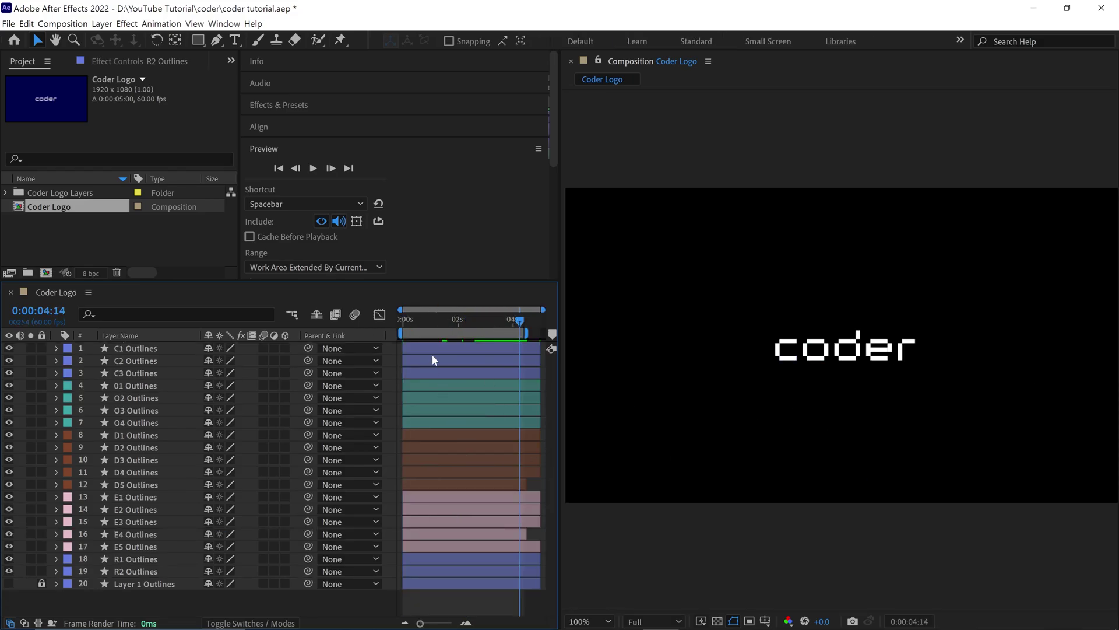
left_click_drag(430, 348, 458, 361)
left_click_drag(427, 373, 466, 398)
left_click_drag(426, 410, 449, 422)
left_click_drag(423, 447, 486, 435)
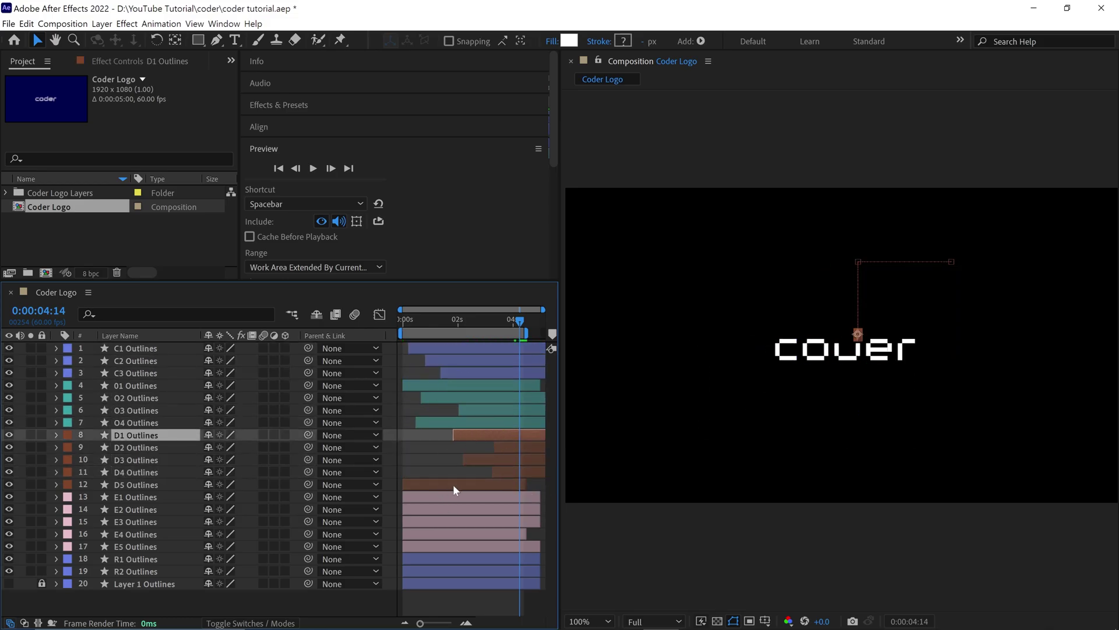
left_click_drag(454, 484, 546, 484)
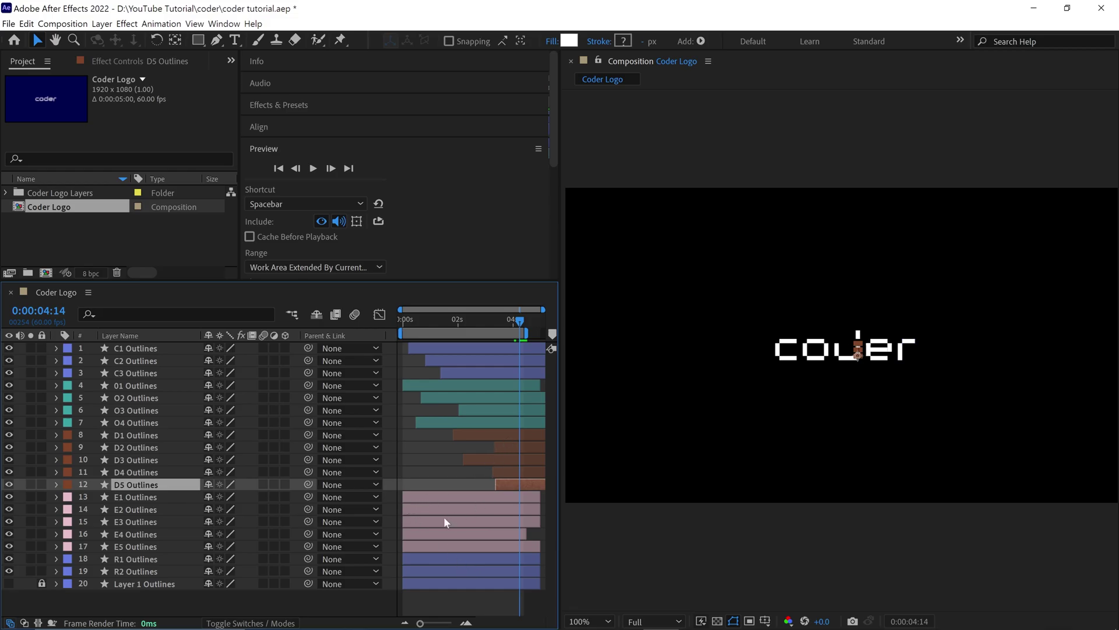
left_click_drag(444, 509, 484, 497)
left_click_drag(419, 522, 505, 538)
left_click_drag(439, 549, 468, 550)
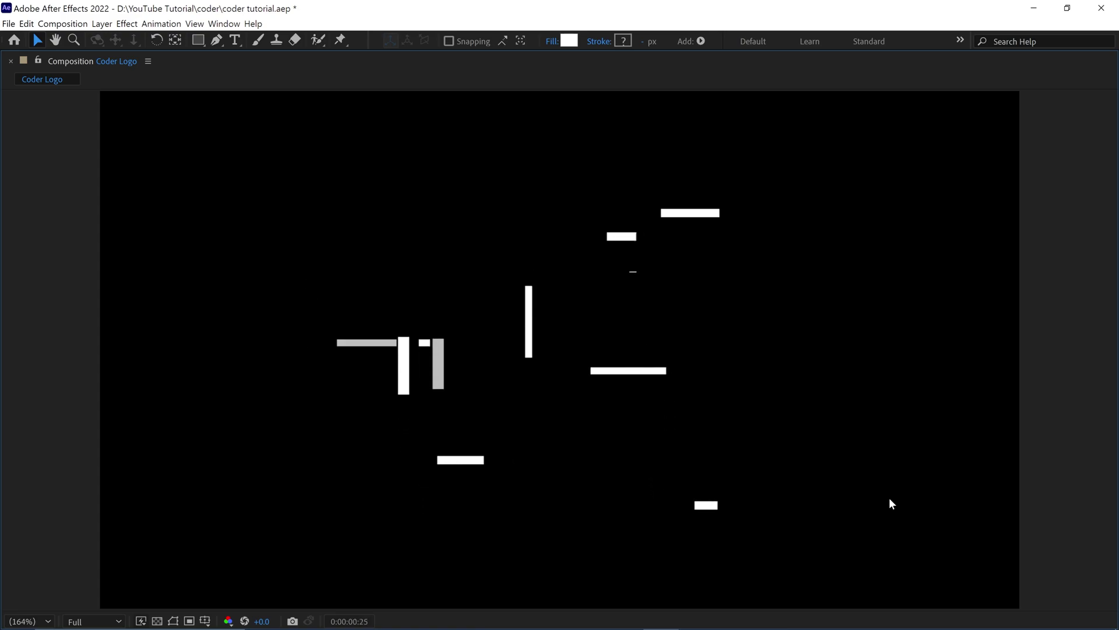
Step: Restore the full workspace around the viewer and stop the assembly preview
key("grave")
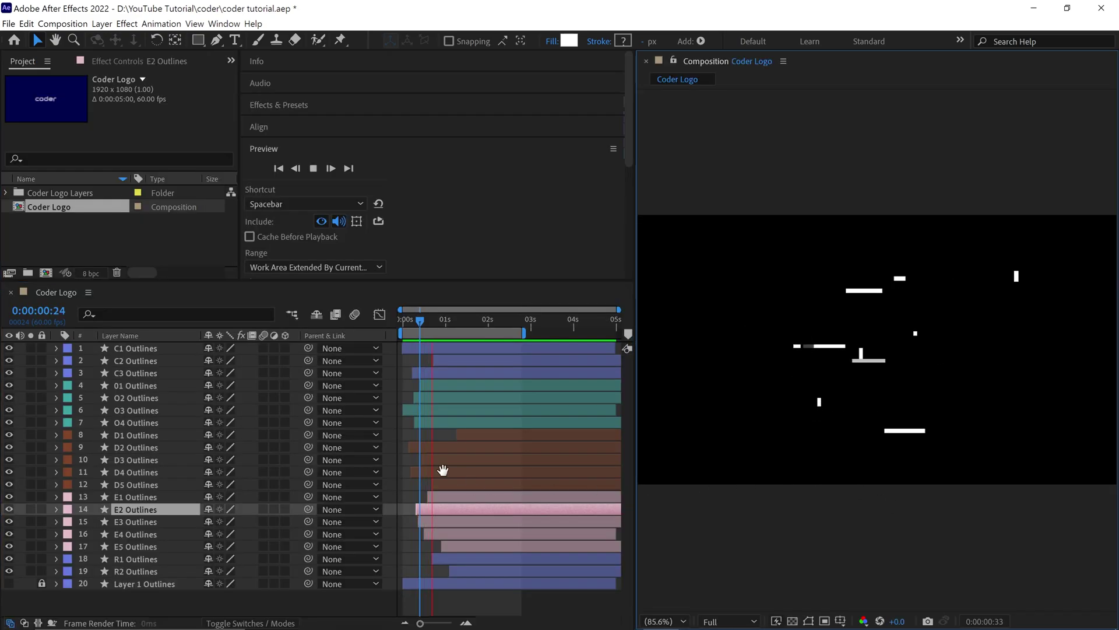
key("space")
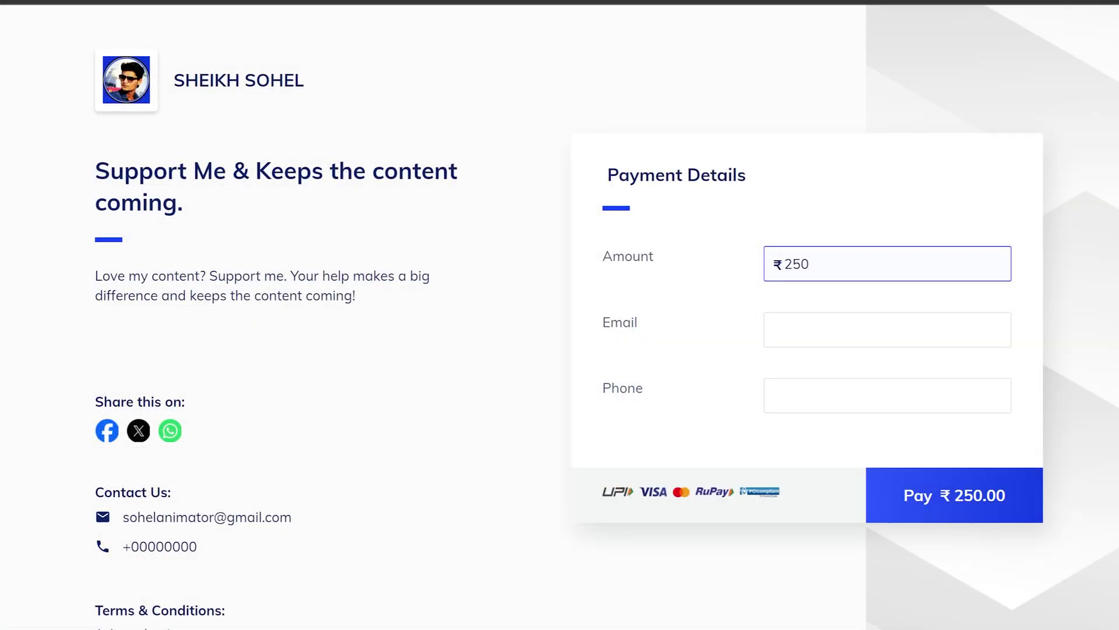
Step: Clear the Amount field and change the support amount to 10
key("BackSpace")
key("BackSpace")
key("BackSpace")
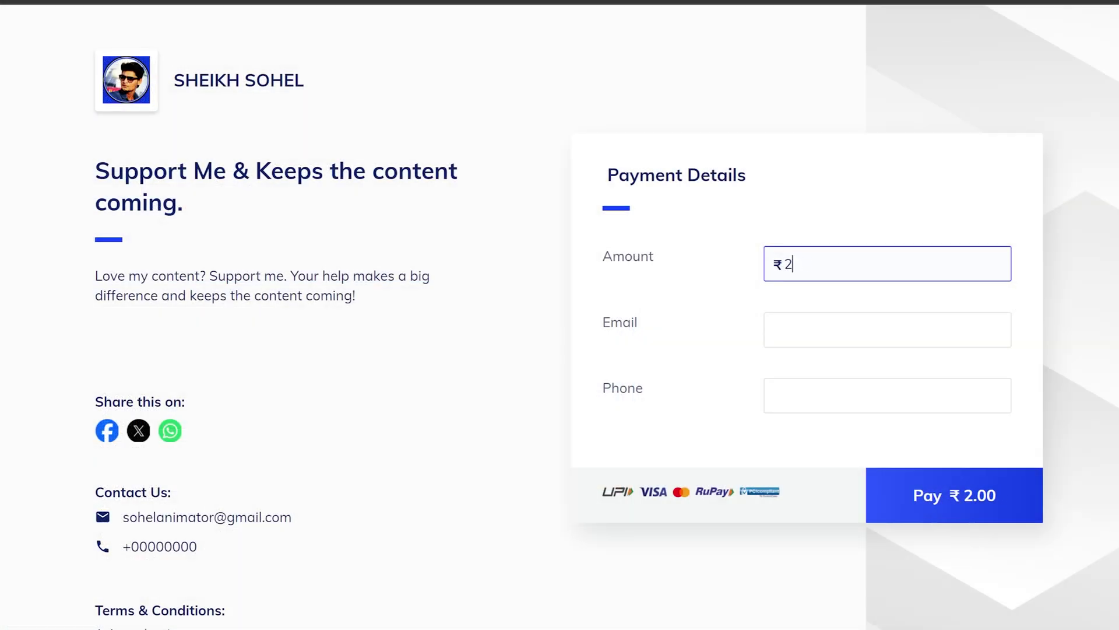
type("1000")
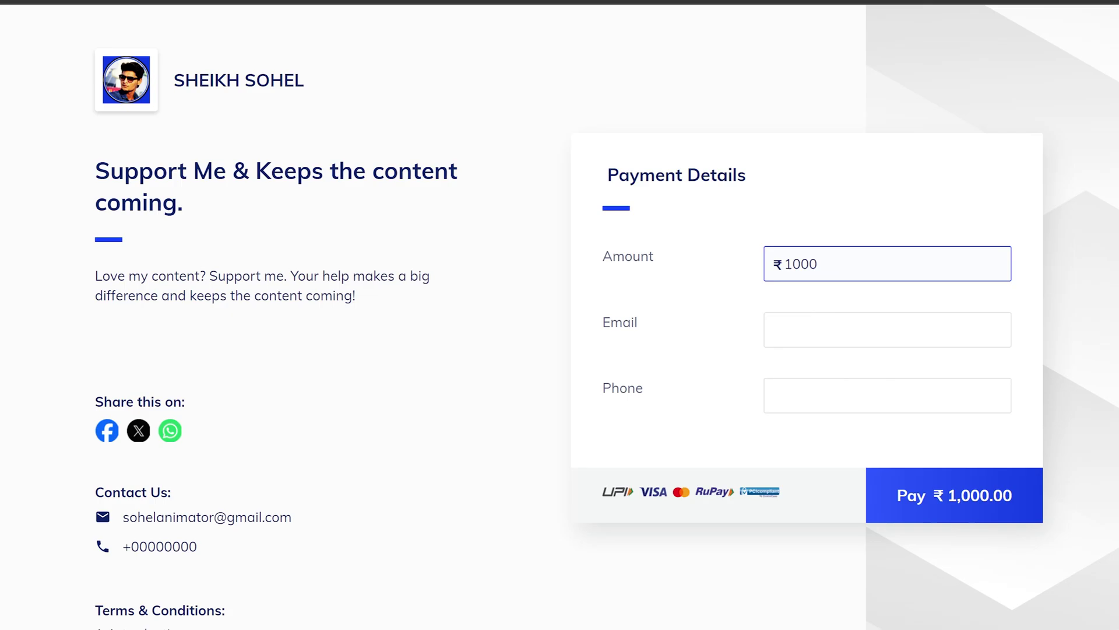
key("BackSpace")
key("BackSpace")
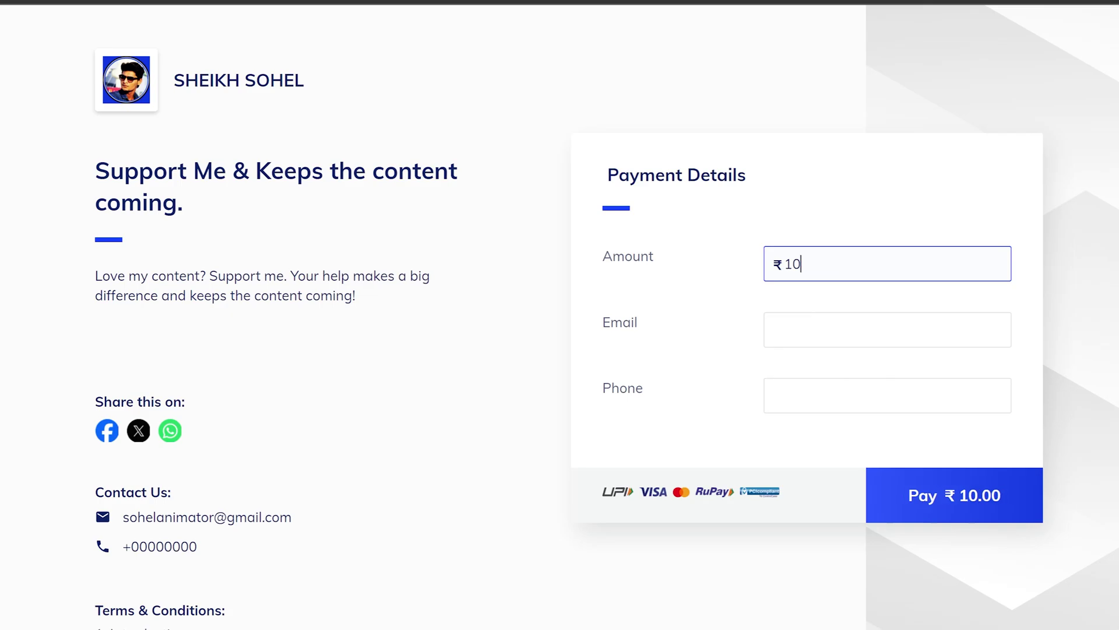